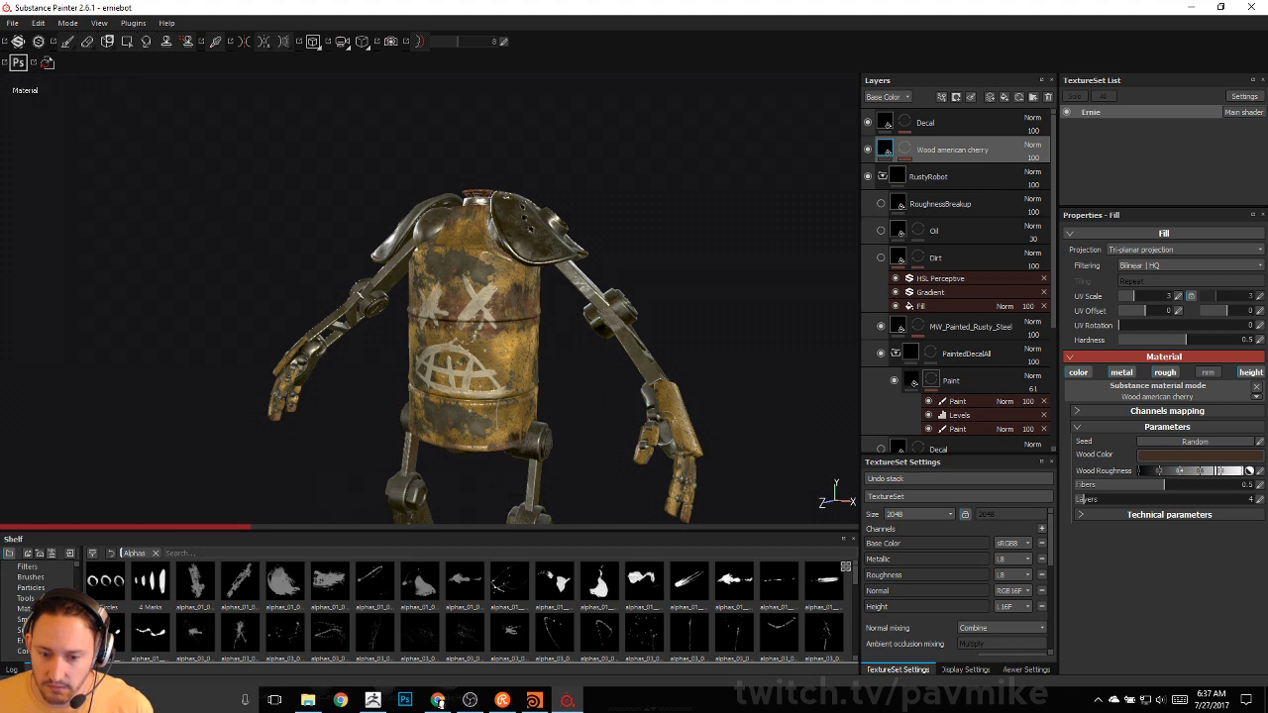
# - Find the Gold material by searching the shelf's materials for "gold" and add it as a fill layer directly above Wood american cherry
pyautogui.click(25, 619)
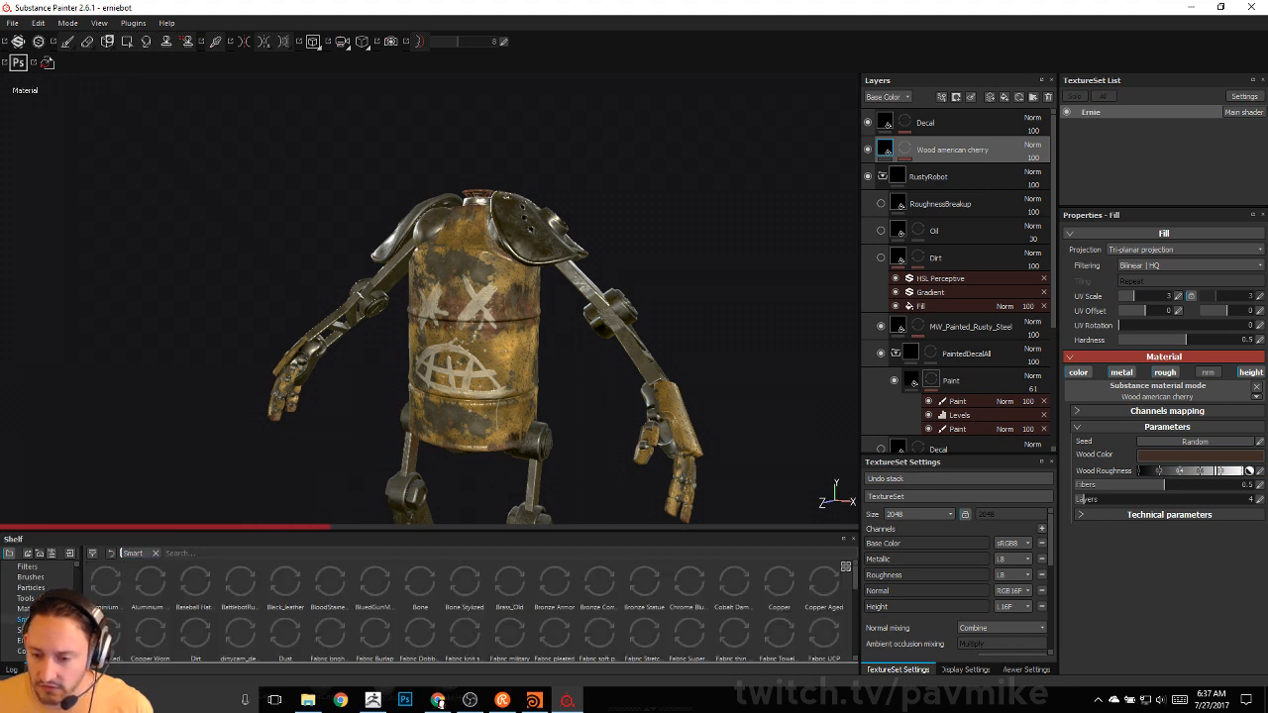
pyautogui.click(24, 608)
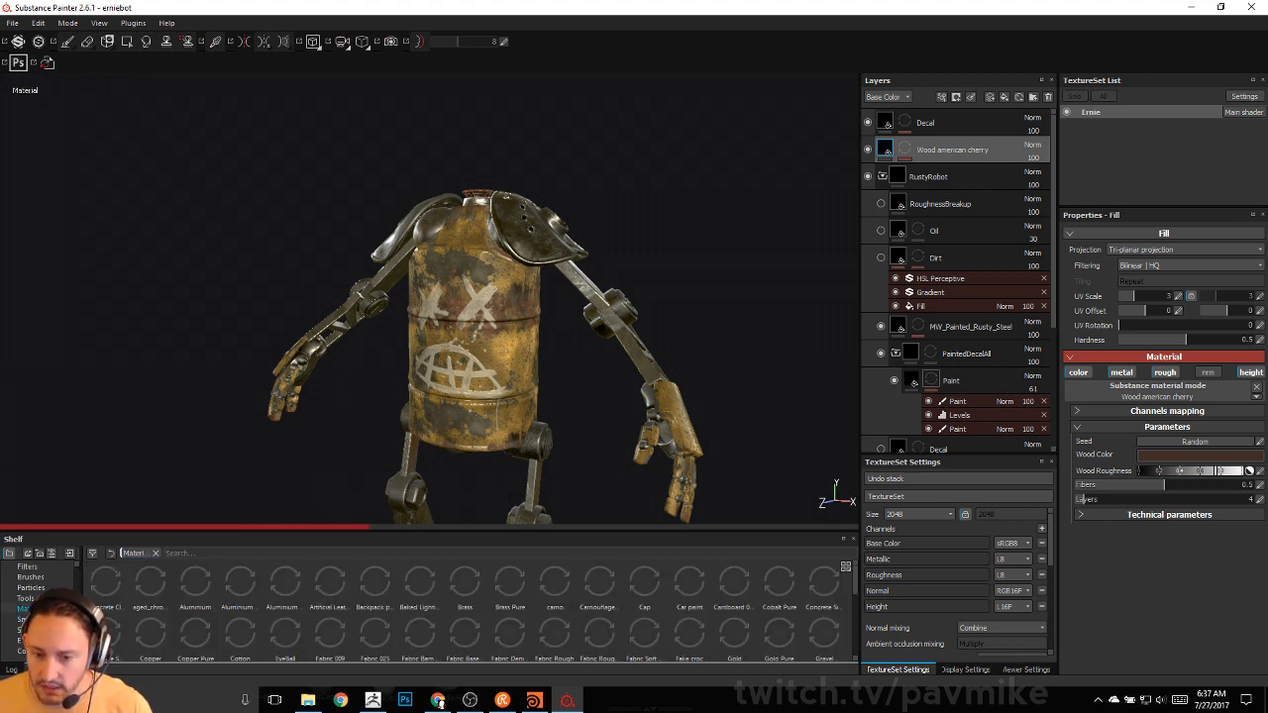
pyautogui.click(223, 555)
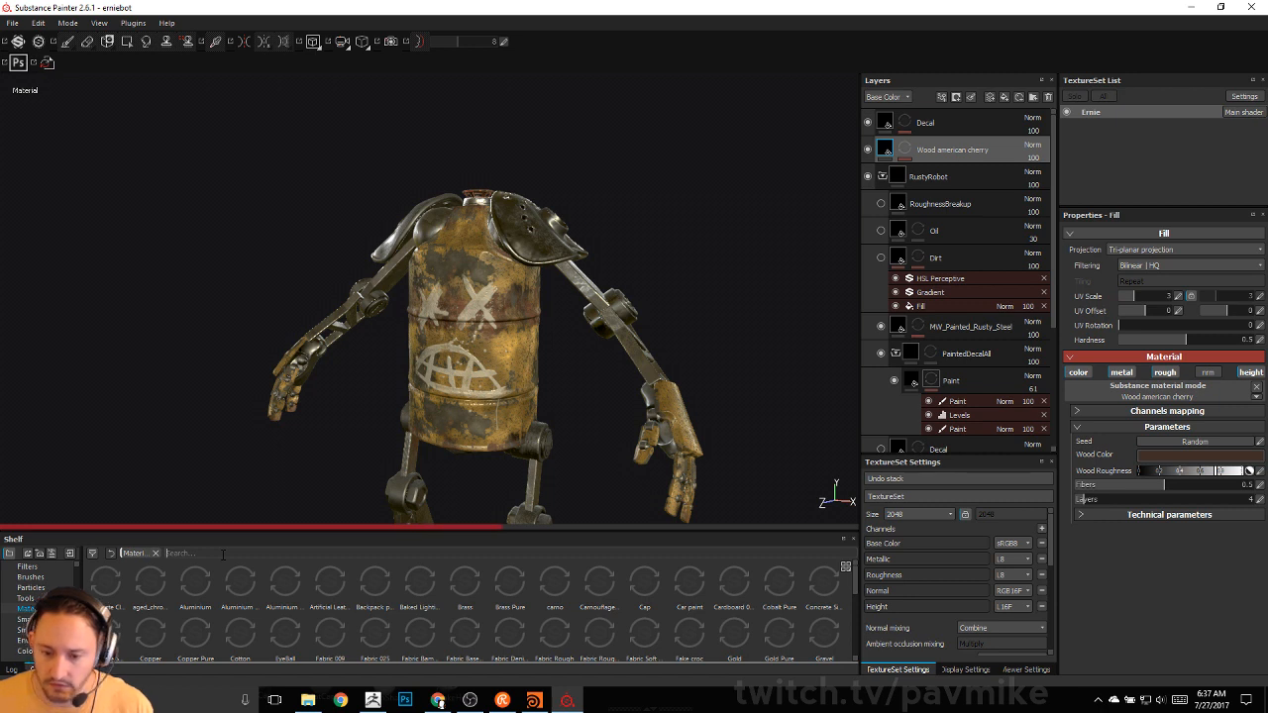
pyautogui.write('go')
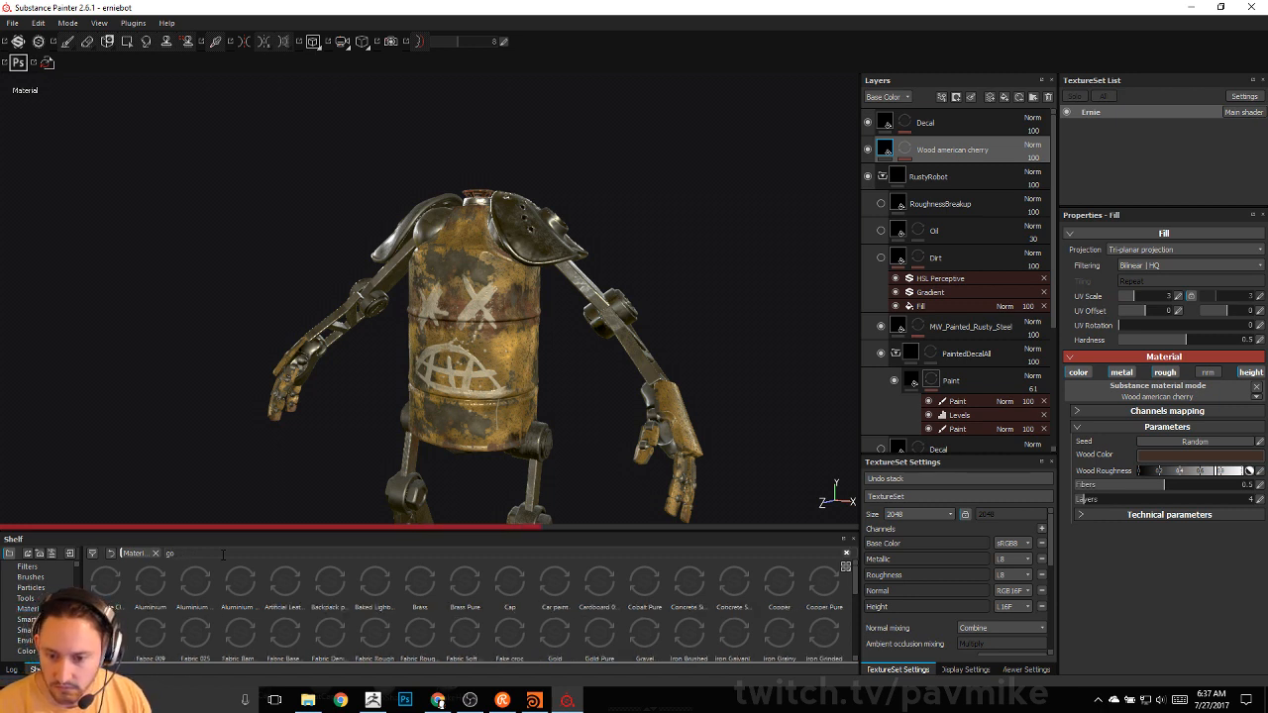
pyautogui.write('ld')
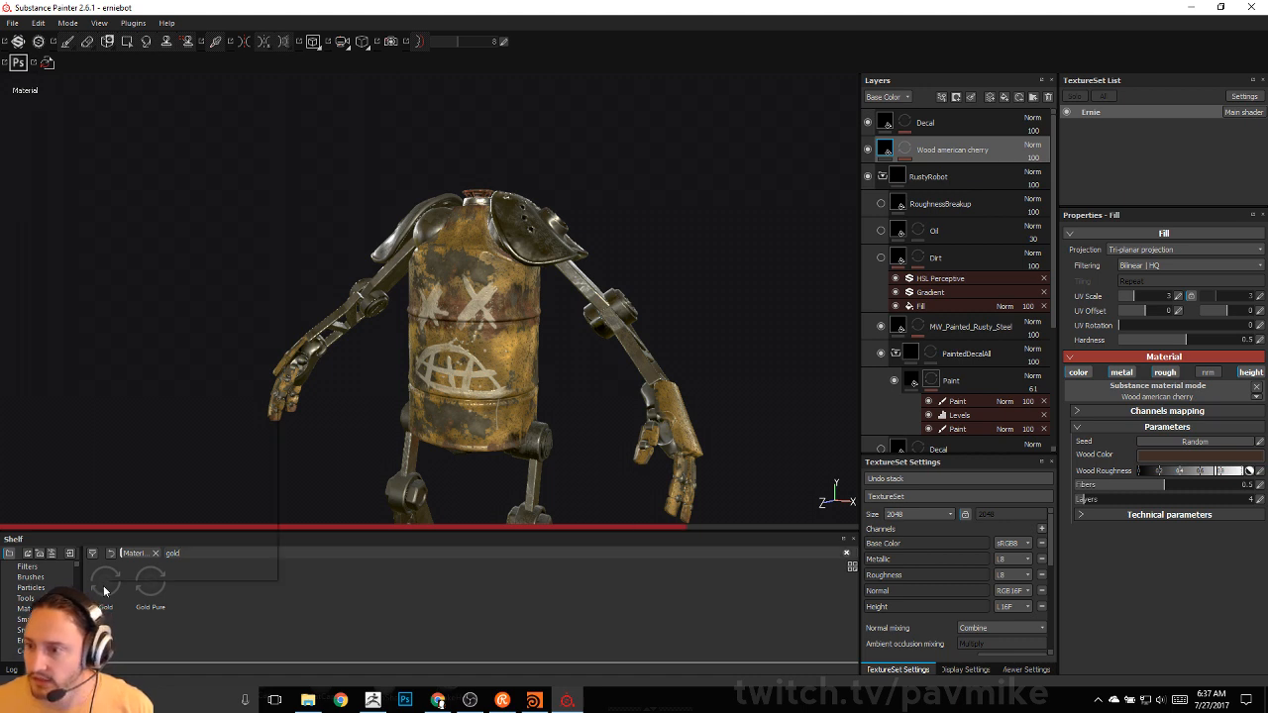
pyautogui.moveTo(104, 590); pyautogui.dragTo(939, 139)
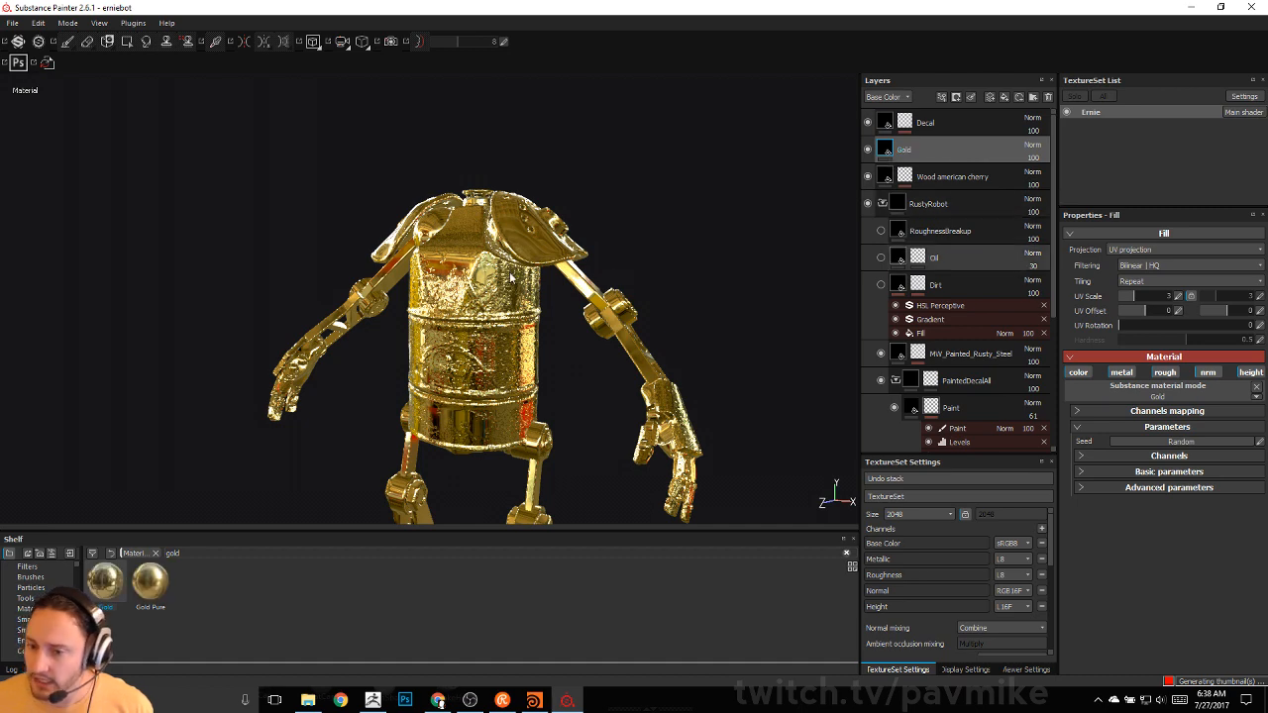
# - Mask the Gold layer with a color selection that picks the magenta ID color of the shoulder plates and hands
pyautogui.keyDown('alt'); pyautogui.moveTo(657, 260); pyautogui.dragTo(773, 275); pyautogui.keyUp('alt')
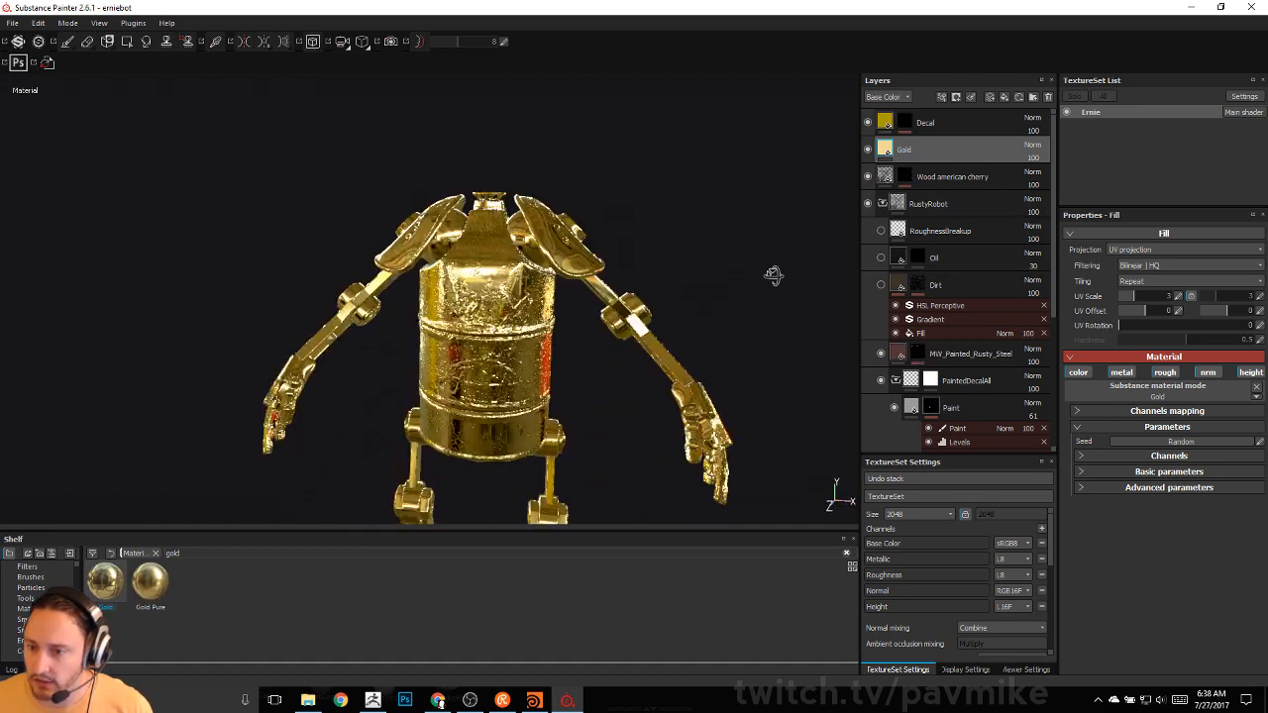
pyautogui.rightClick(959, 149)
pyautogui.click(1017, 193)
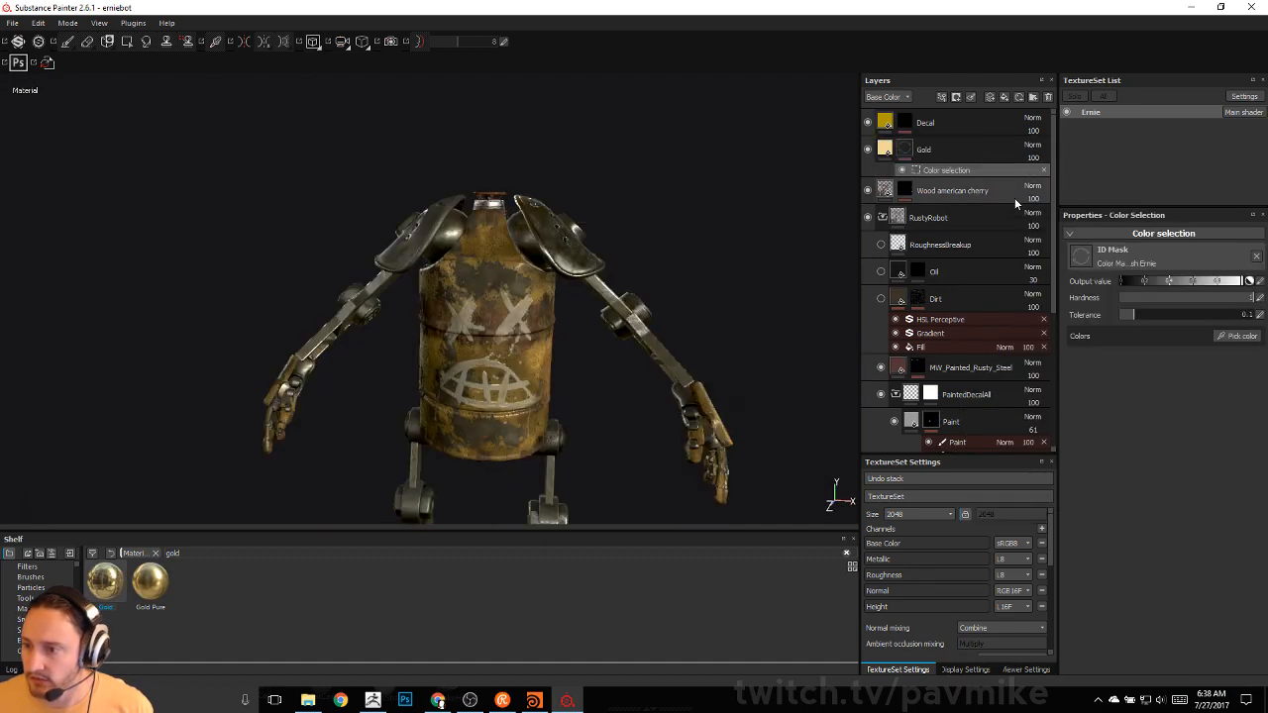
pyautogui.click(1240, 337)
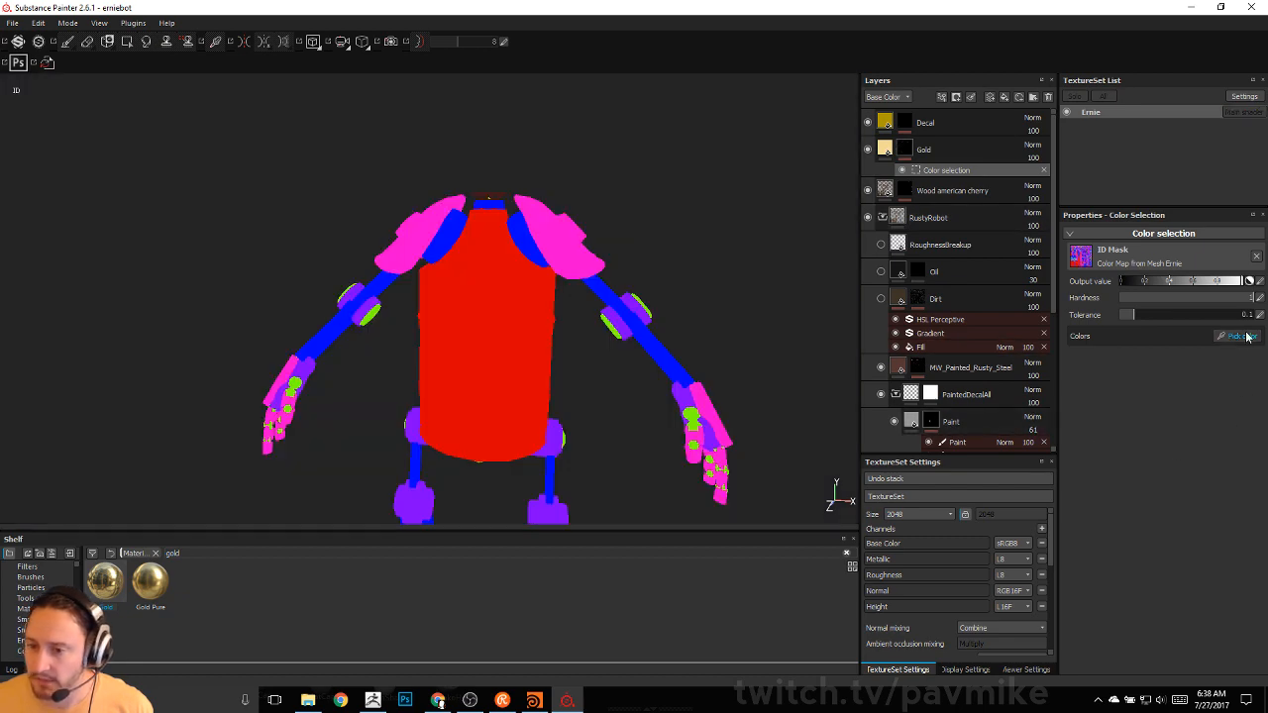
pyautogui.click(582, 230)
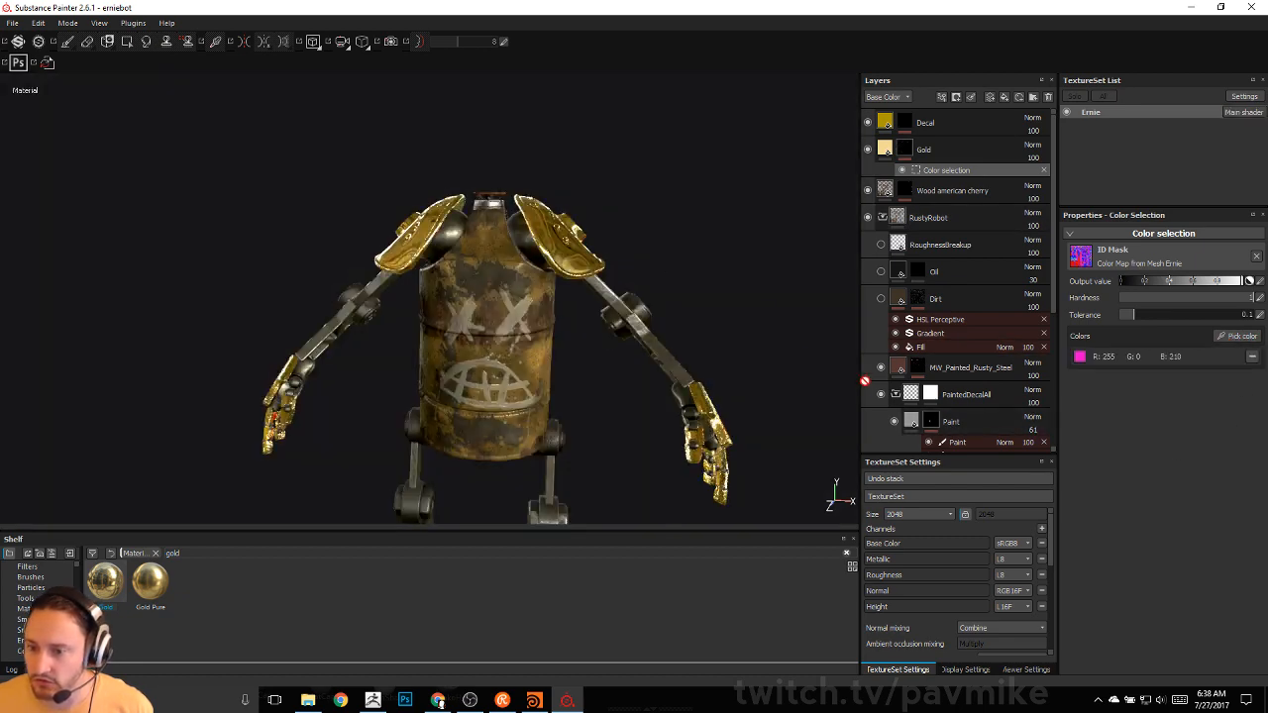
# - Add a paint effect to the Gold mask and polygon-fill the wind-up key, one elbow joint and one hip joint
pyautogui.moveTo(701, 285)
pyautogui.keyDown('alt'); pyautogui.mouseDown()
pyautogui.moveTo(303, 281)
pyautogui.moveTo(244, 229)
pyautogui.moveTo(688, 295)
pyautogui.moveTo(466, 327)
pyautogui.moveTo(291, 275)
pyautogui.moveTo(707, 292)
pyautogui.mouseUp(); pyautogui.keyUp('alt')
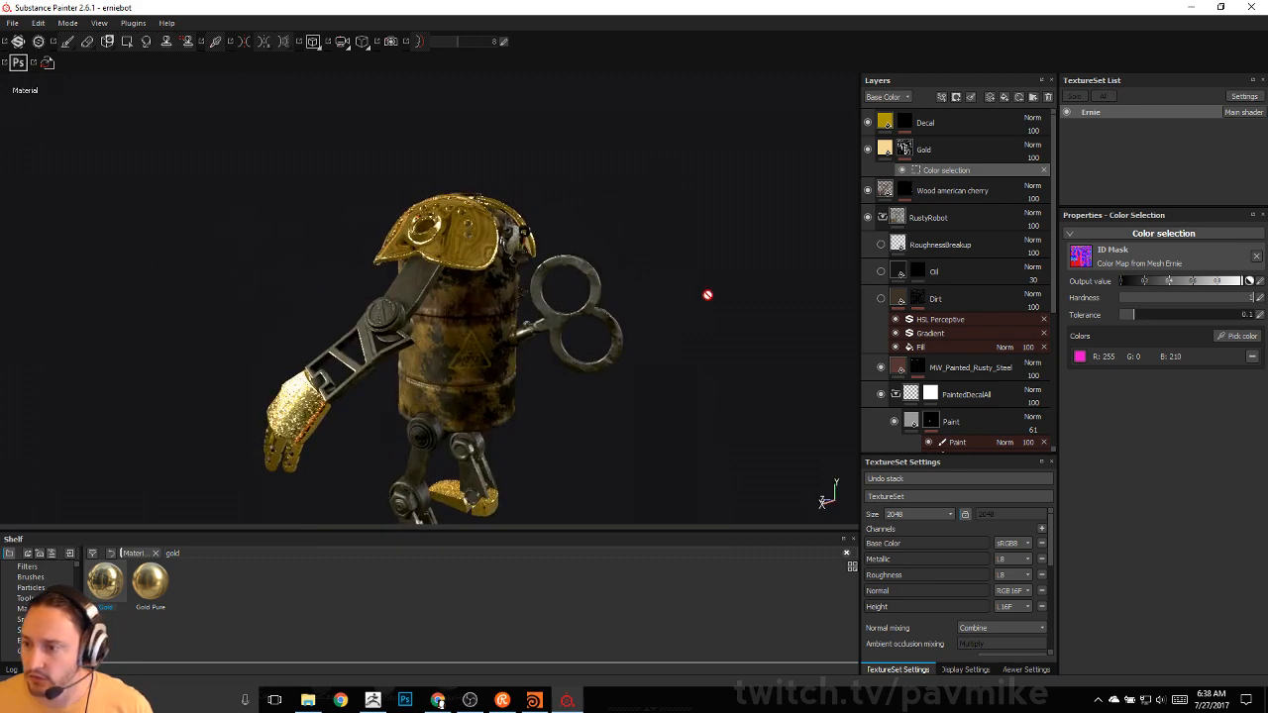
pyautogui.rightClick(940, 172)
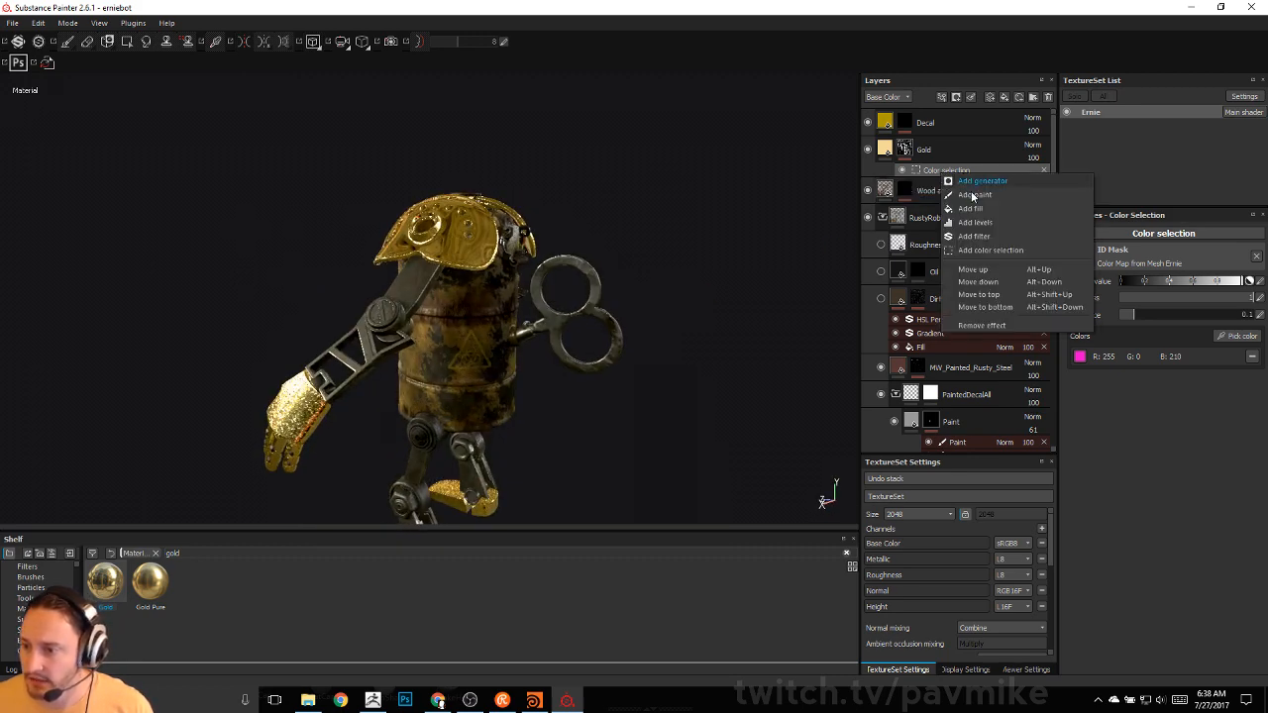
pyautogui.click(797, 297)
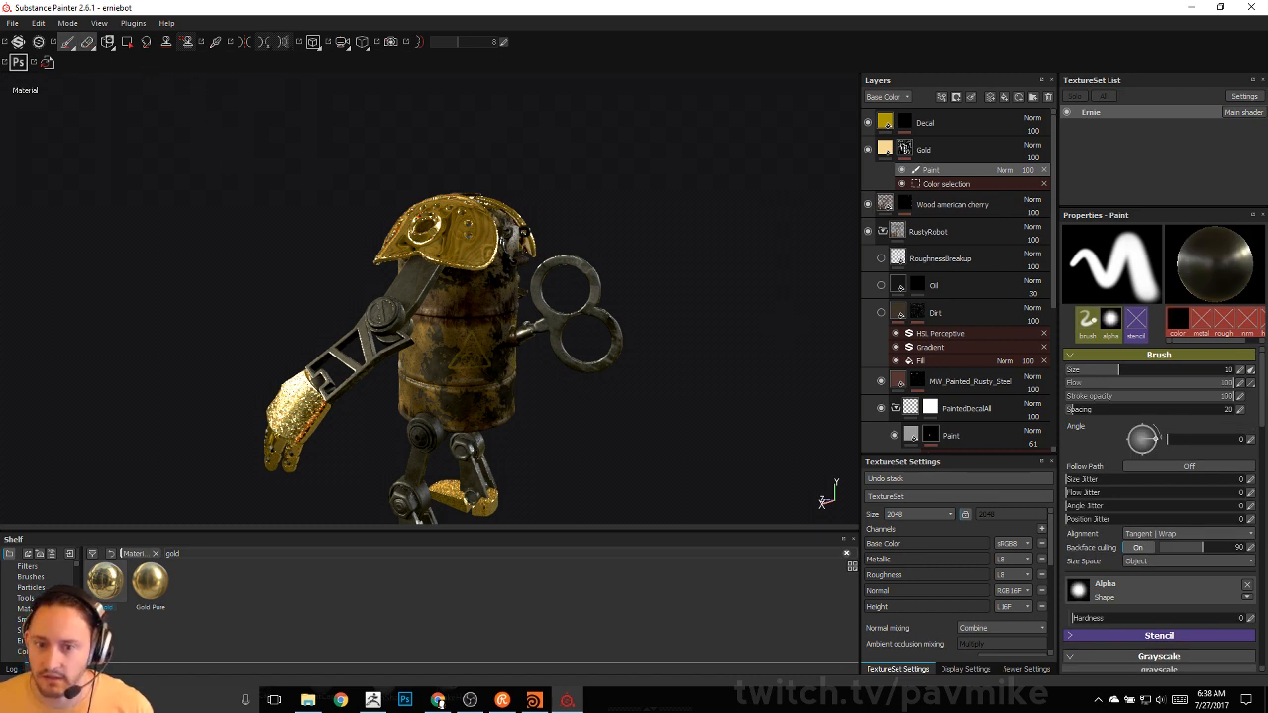
pyautogui.click(126, 42)
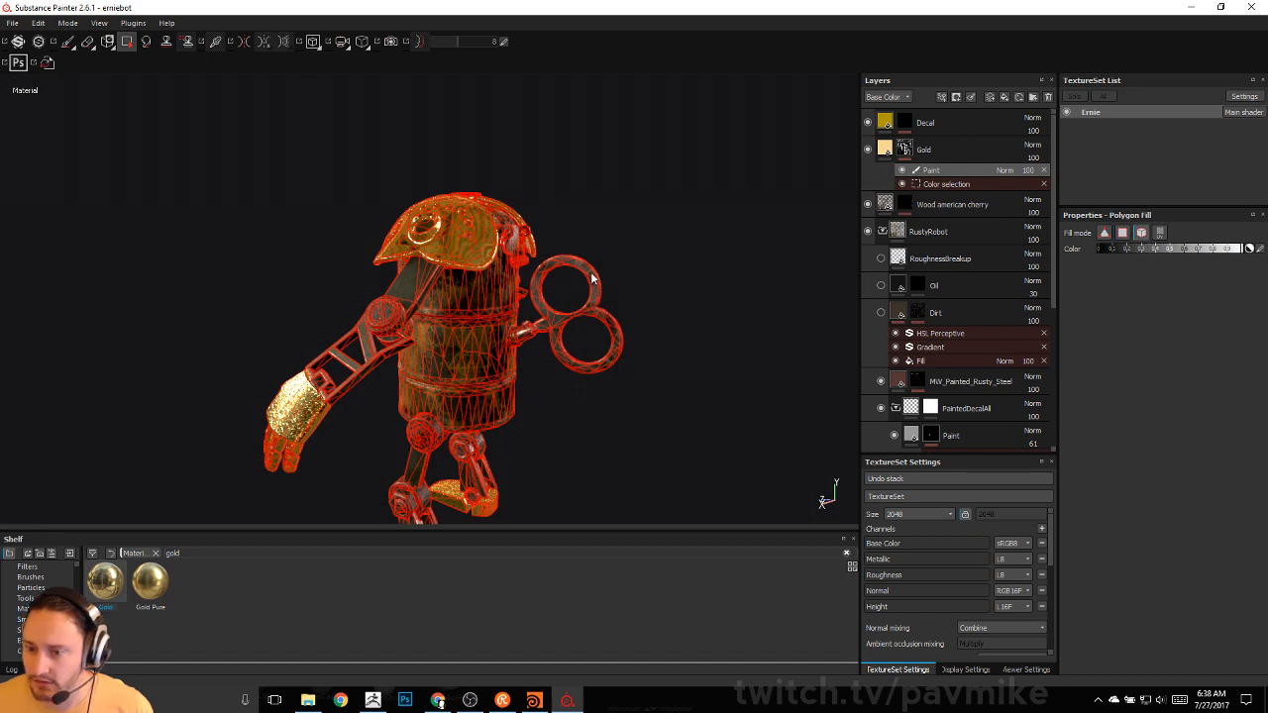
pyautogui.keyDown('alt'); pyautogui.moveTo(714, 448); pyautogui.dragTo(412, 428); pyautogui.keyUp('alt')
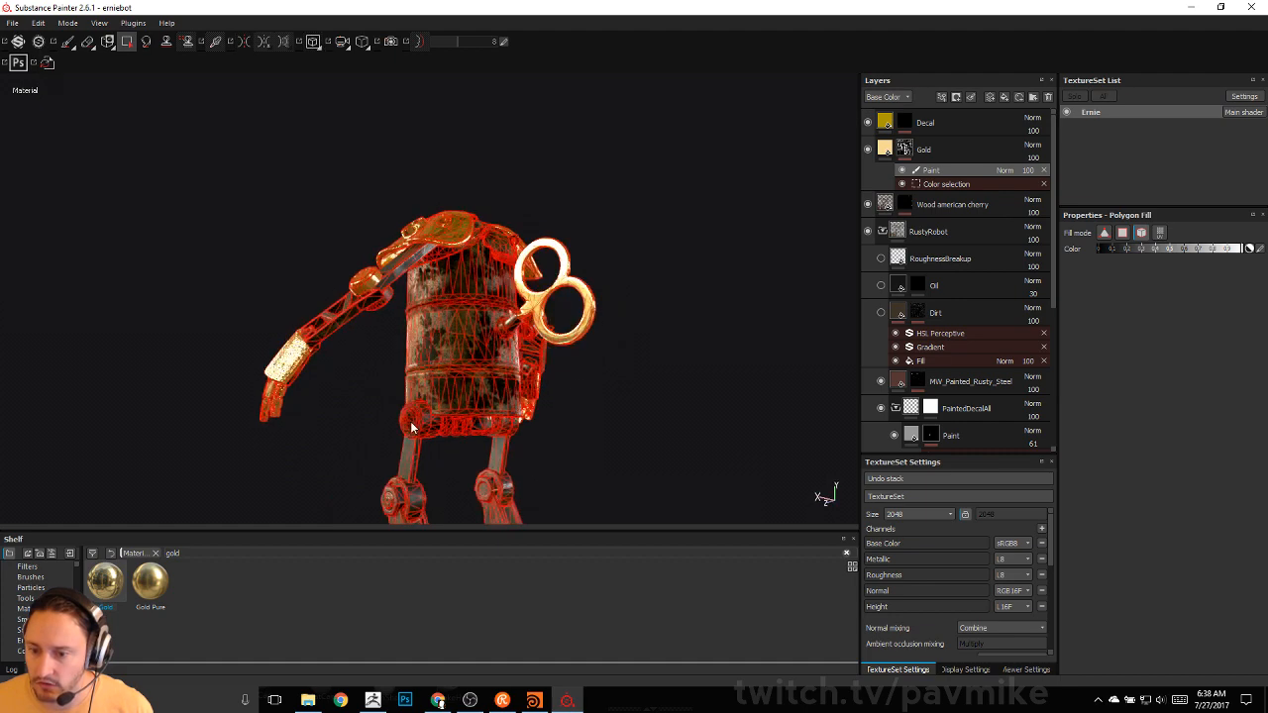
pyautogui.click(412, 428)
pyautogui.keyDown('alt'); pyautogui.moveTo(336, 466); pyautogui.dragTo(723, 496); pyautogui.keyUp('alt')
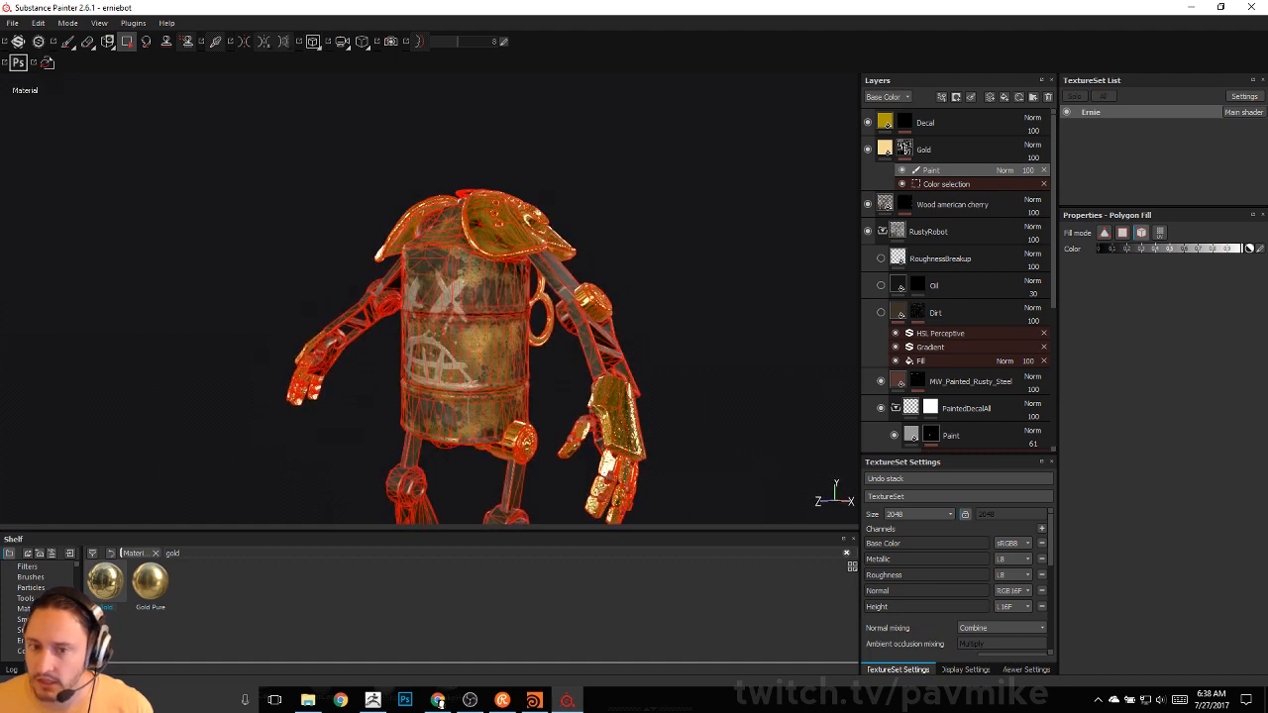
# - Return to the paint brush and rotate the environment lighting to inspect the gold parts from the front and side
pyautogui.click(67, 42)
pyautogui.keyDown('alt'); pyautogui.moveTo(475, 327); pyautogui.dragTo(535, 334); pyautogui.keyUp('alt')
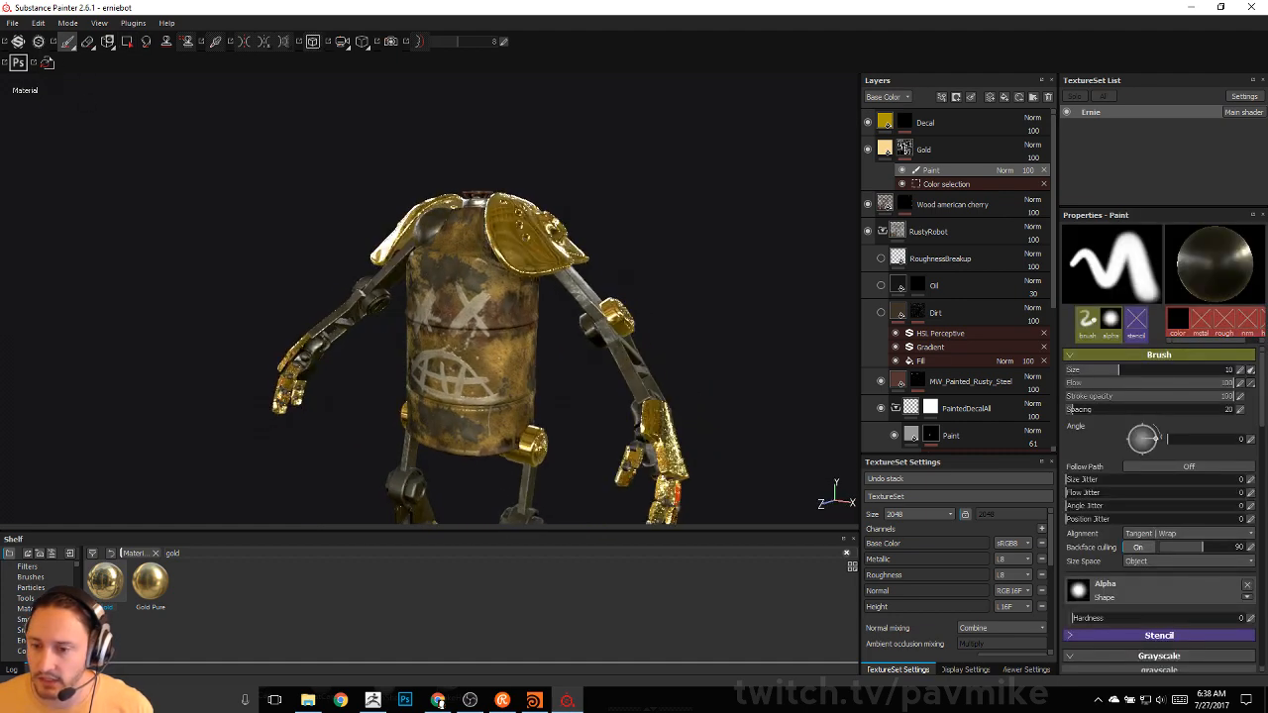
pyautogui.moveTo(535, 335)
pyautogui.keyDown('shift'); pyautogui.mouseDown(button='right')
pyautogui.moveTo(703, 348)
pyautogui.moveTo(640, 347)
pyautogui.mouseUp(button='right'); pyautogui.keyUp('shift')
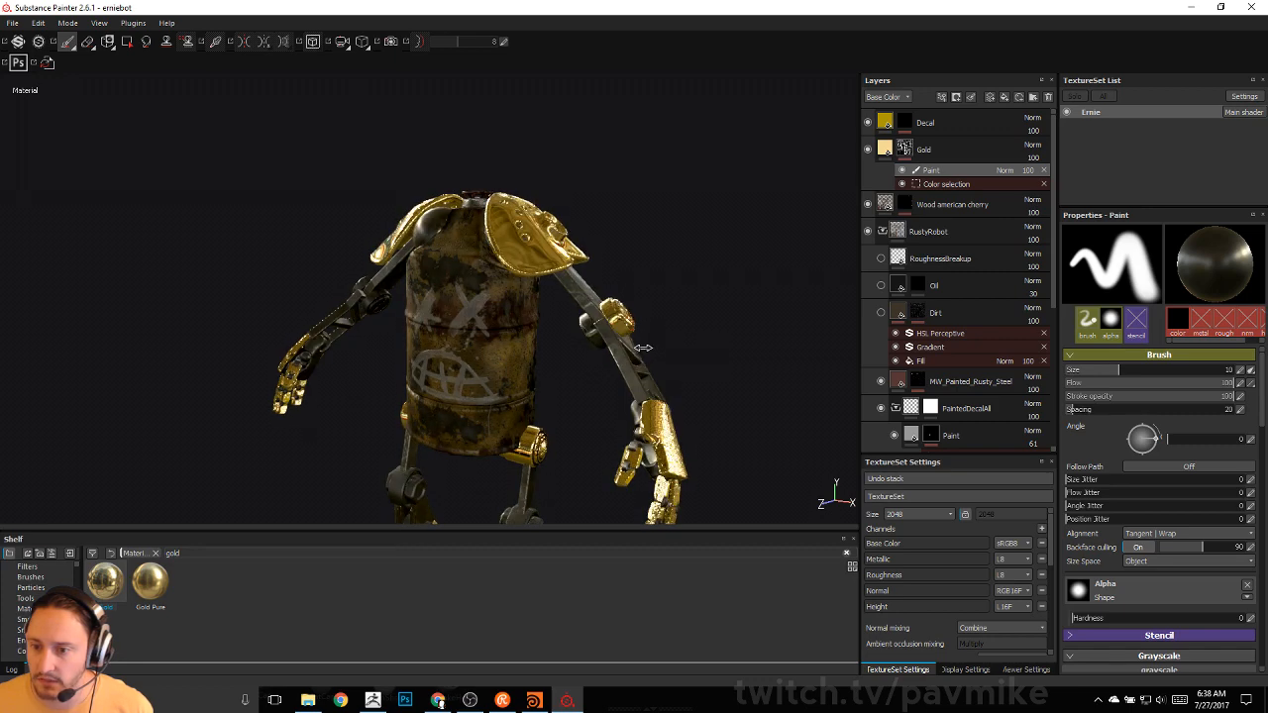
pyautogui.keyDown('alt'); pyautogui.moveTo(411, 327); pyautogui.dragTo(522, 331); pyautogui.keyUp('alt')
pyautogui.keyDown('shift'); pyautogui.moveTo(522, 330); pyautogui.dragTo(582, 325, button='right'); pyautogui.keyUp('shift')
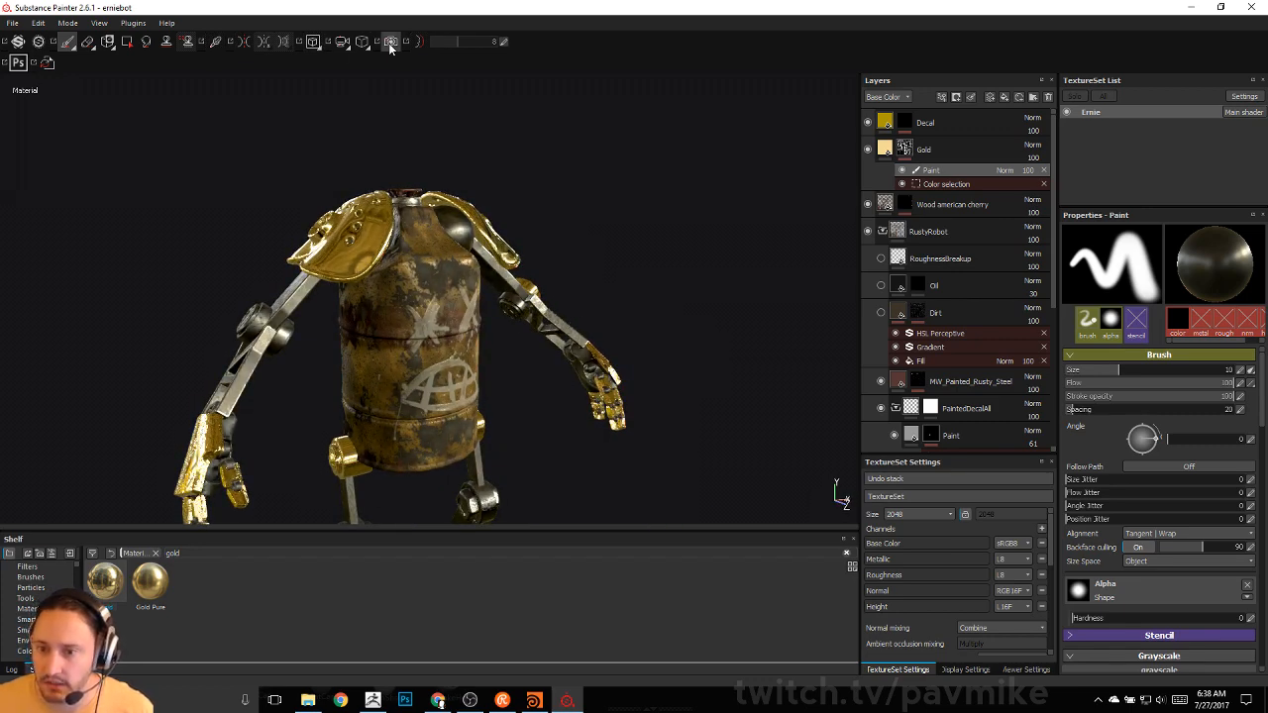
# - Switch to Iray rendering and frame the whole robot down to its feet
pyautogui.press('F10')
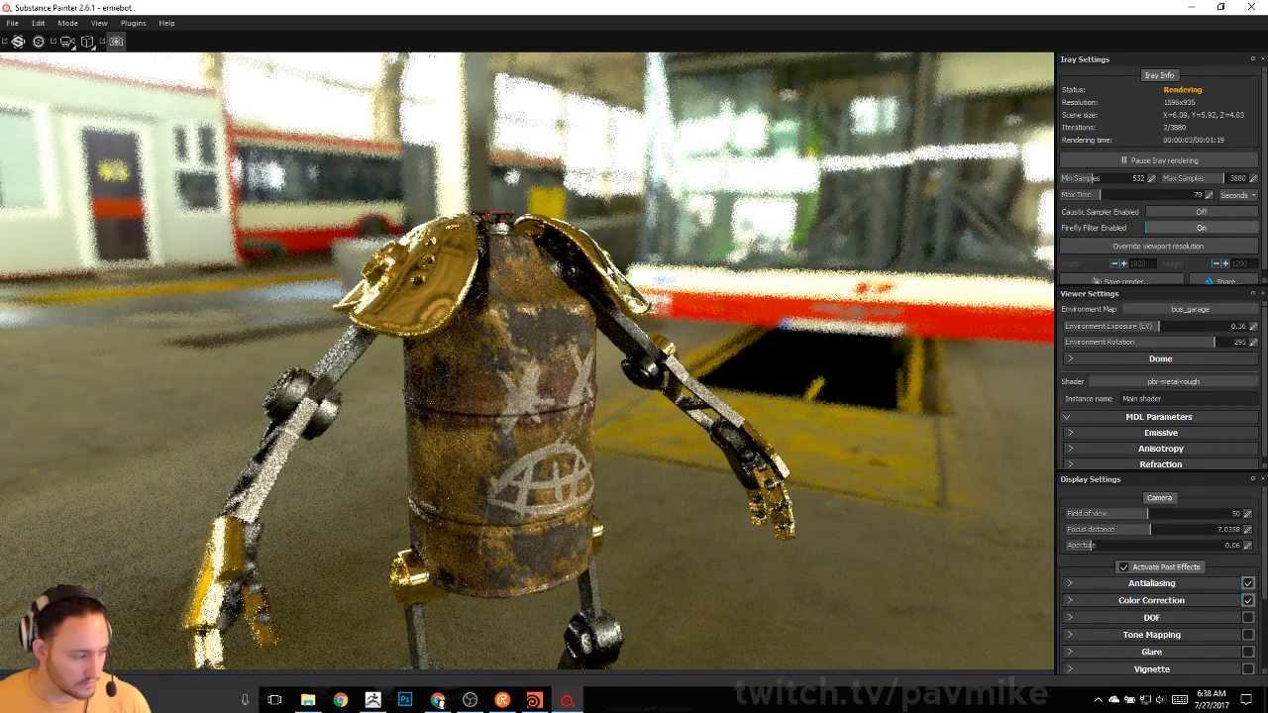
pyautogui.keyDown('alt'); pyautogui.moveTo(612, 269); pyautogui.dragTo(607, 265); pyautogui.keyUp('alt')
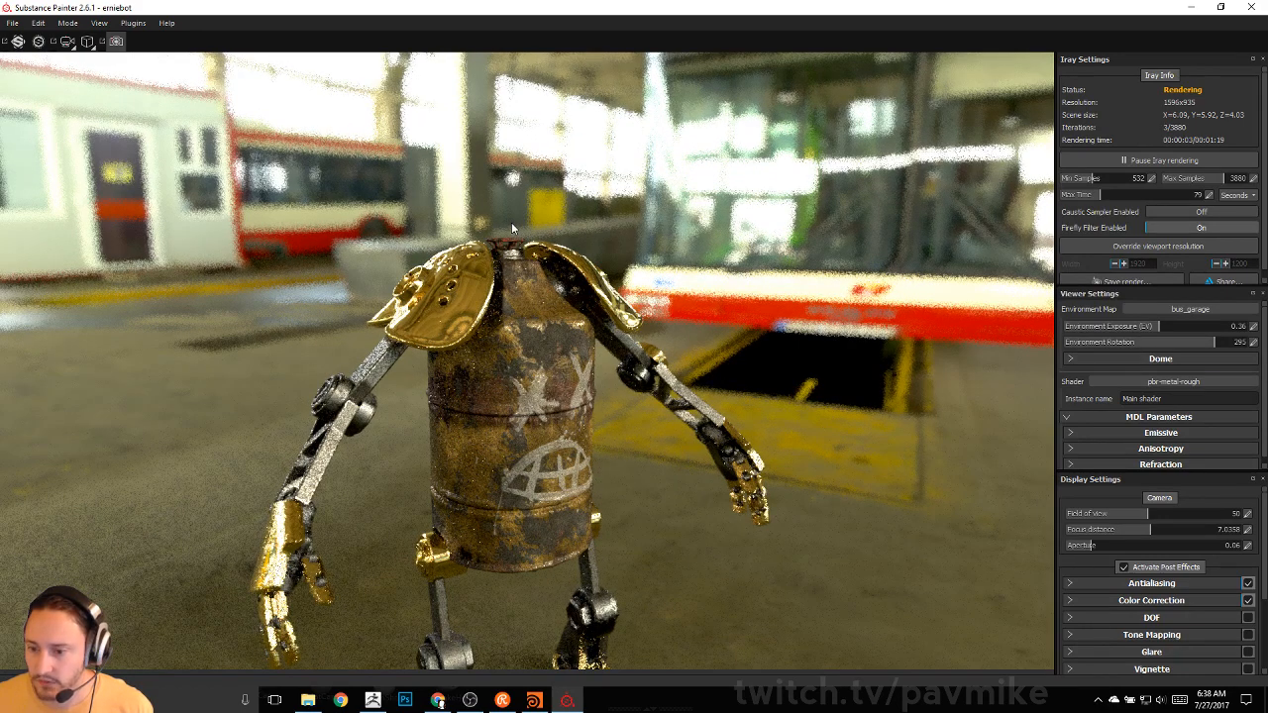
pyautogui.keyDown('alt'); pyautogui.moveTo(666, 305); pyautogui.dragTo(699, 331); pyautogui.keyUp('alt')
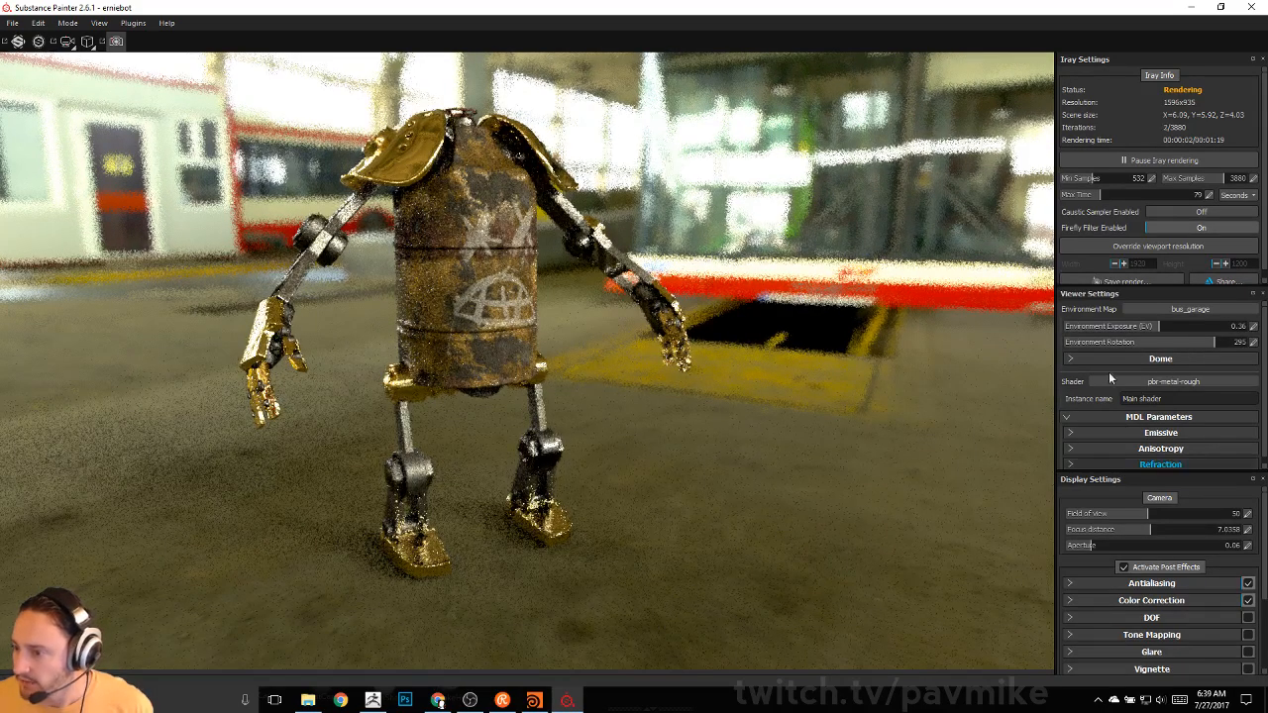
pyautogui.scroll(-1, 1169, 352)
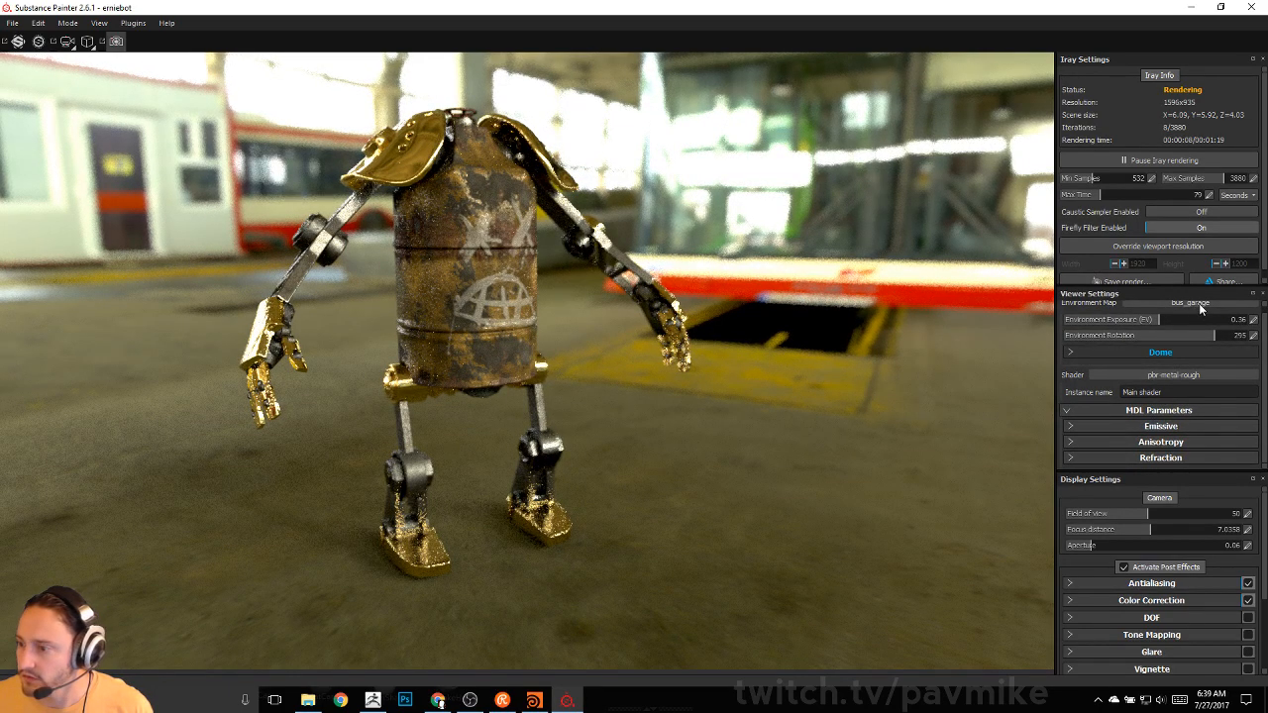
pyautogui.scroll(1, 1200, 310)
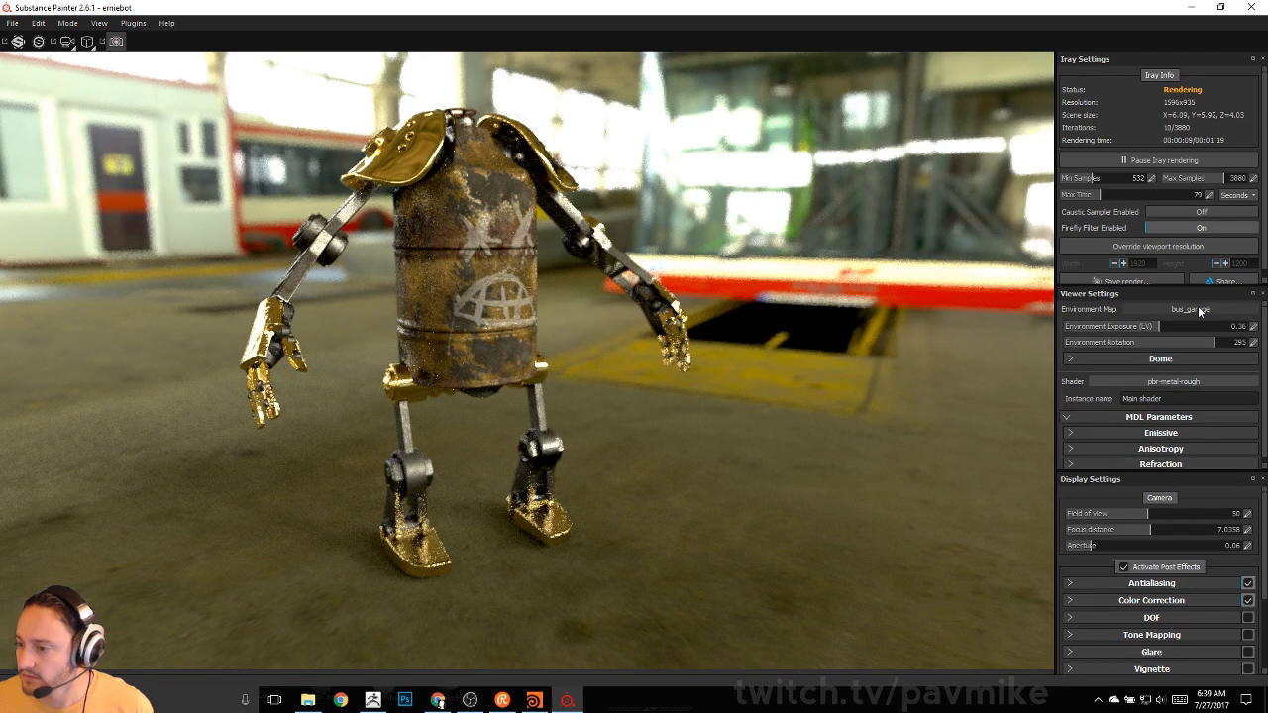
pyautogui.click(1207, 313)
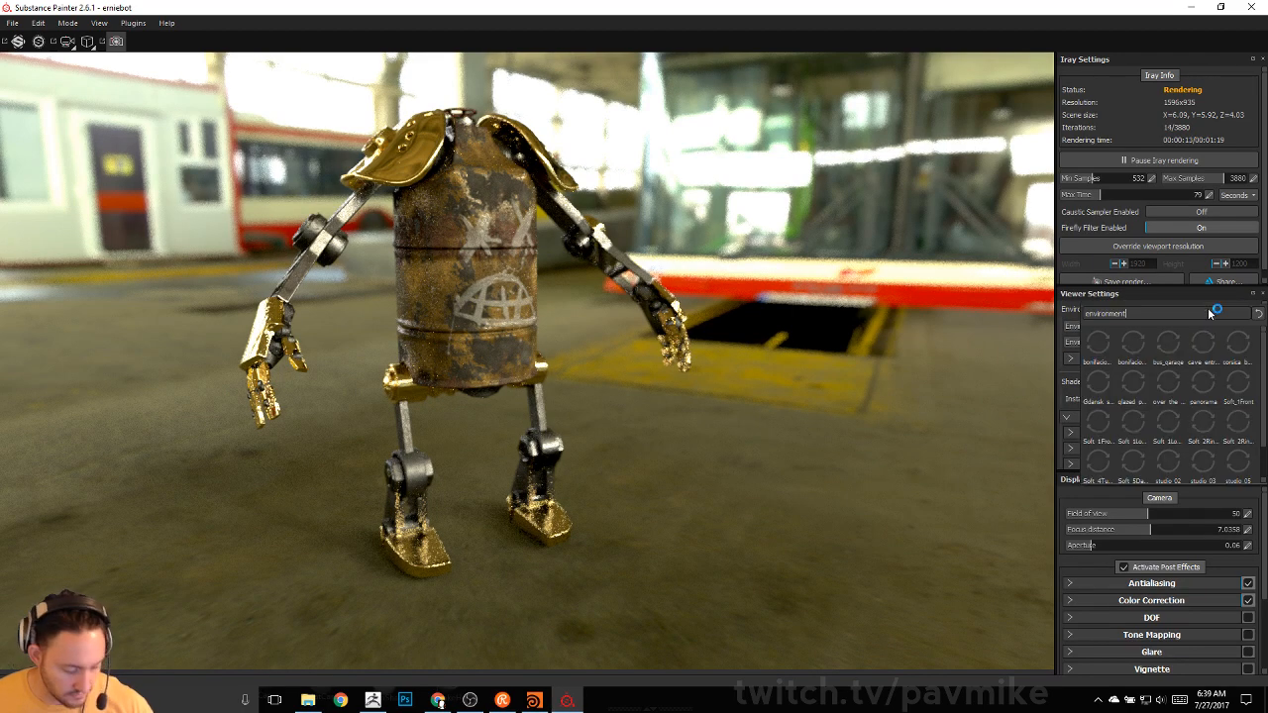
pyautogui.click(1201, 308)
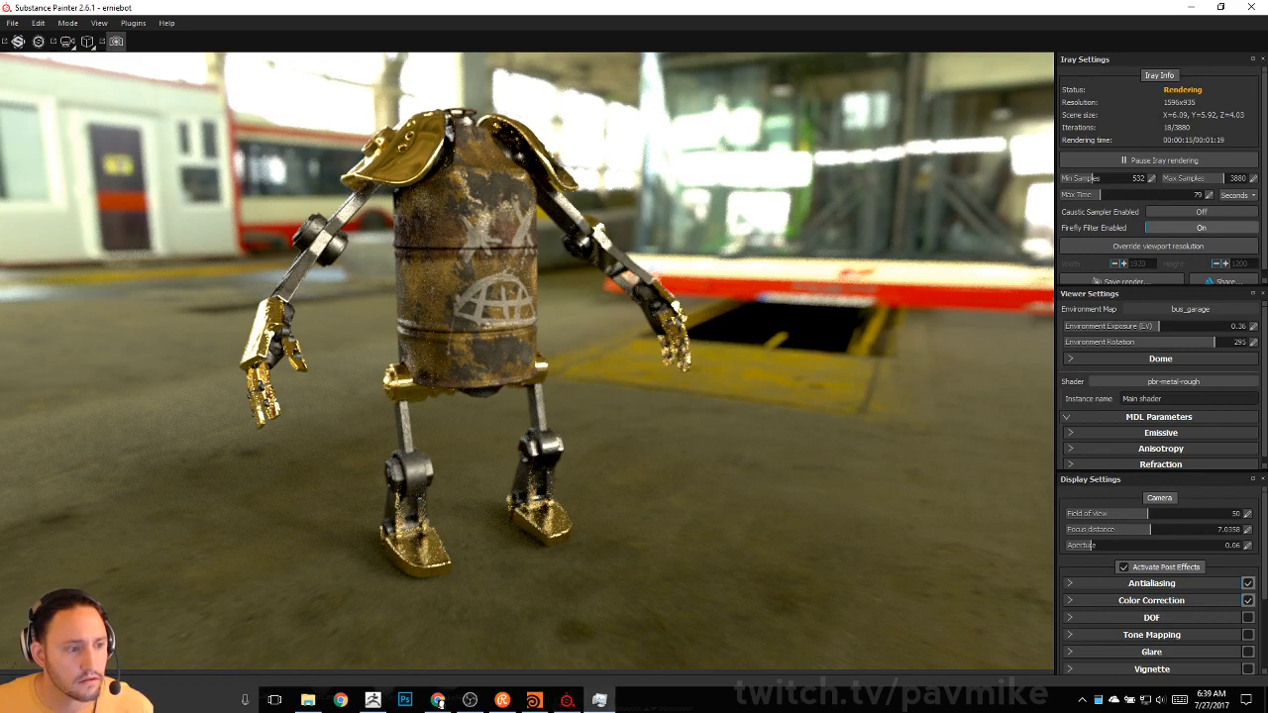
# - Switch to Houdini and quit it, discarding the changes to untitled.hip
pyautogui.click(535, 699)
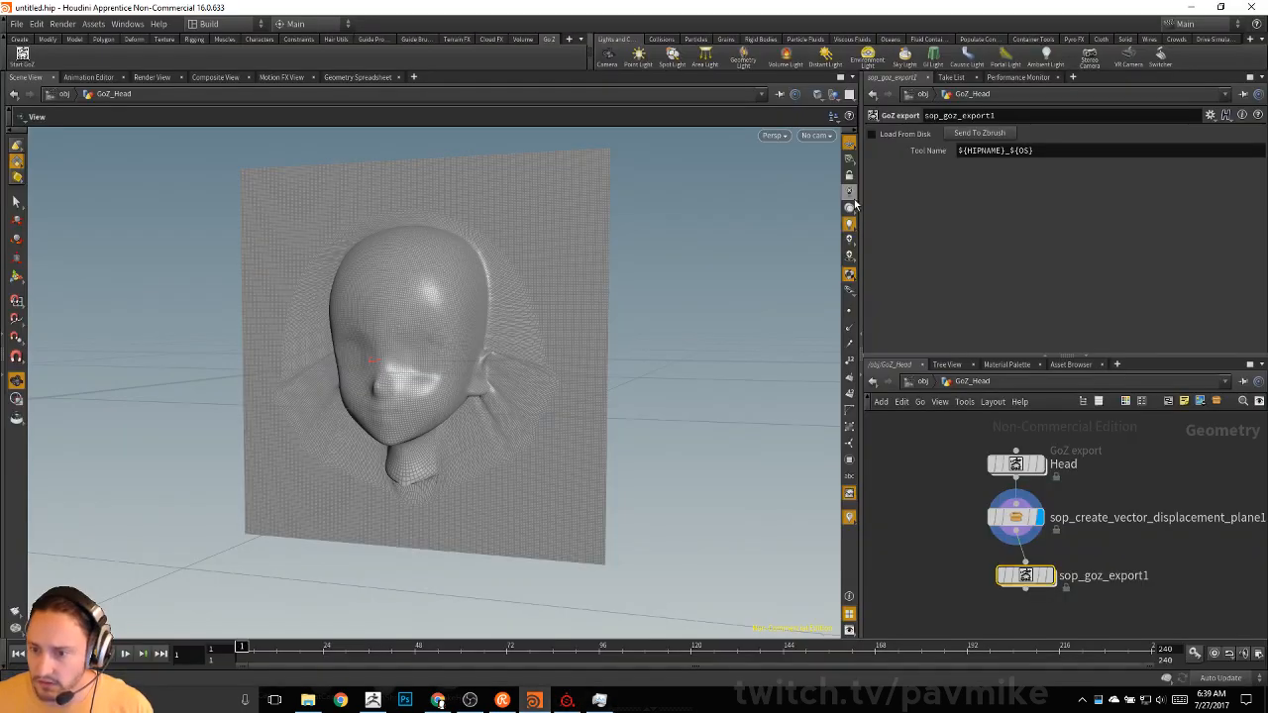
pyautogui.click(1251, 7)
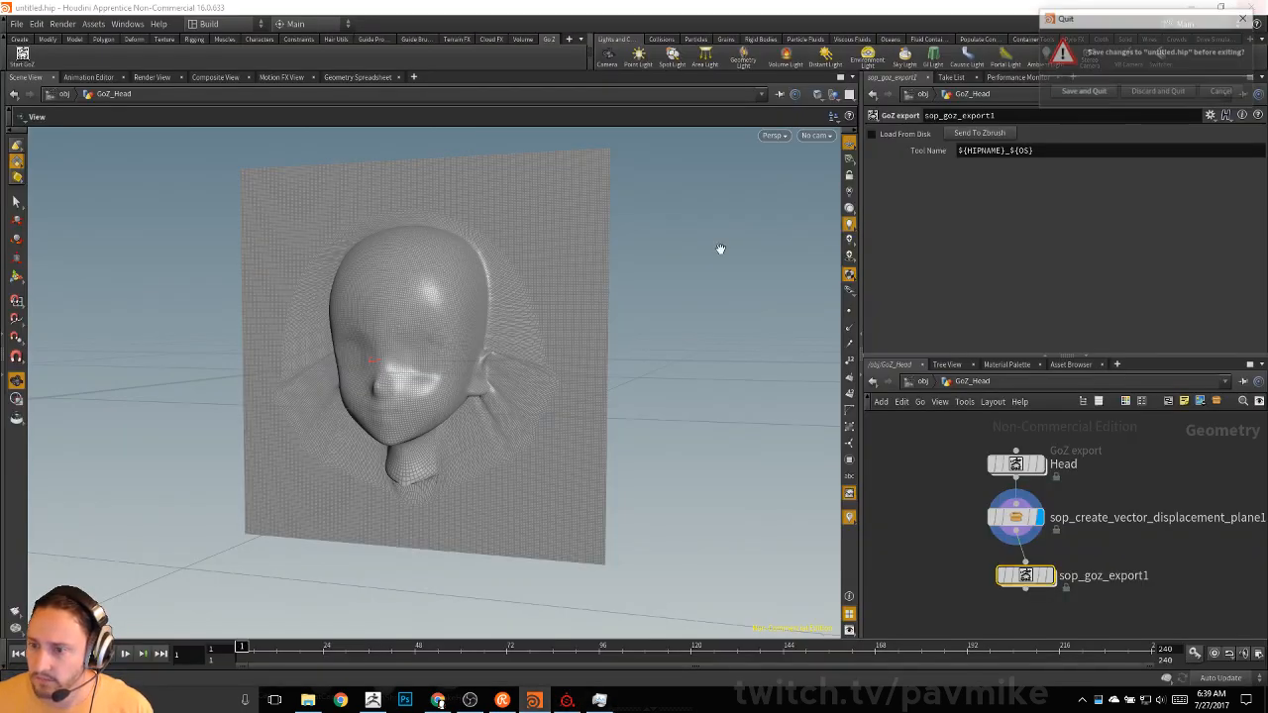
pyautogui.click(1149, 93)
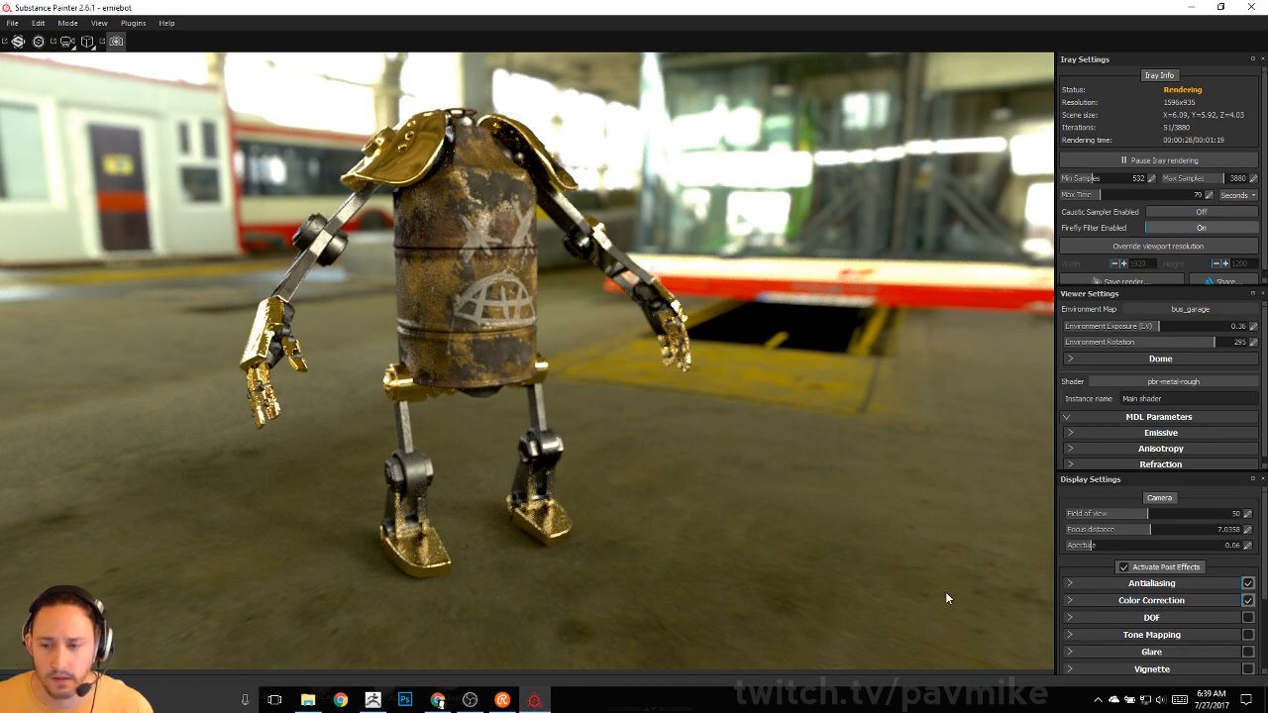
# - Set the Iray environment map to bonifacio_aragon_stairs
pyautogui.click(1182, 310)
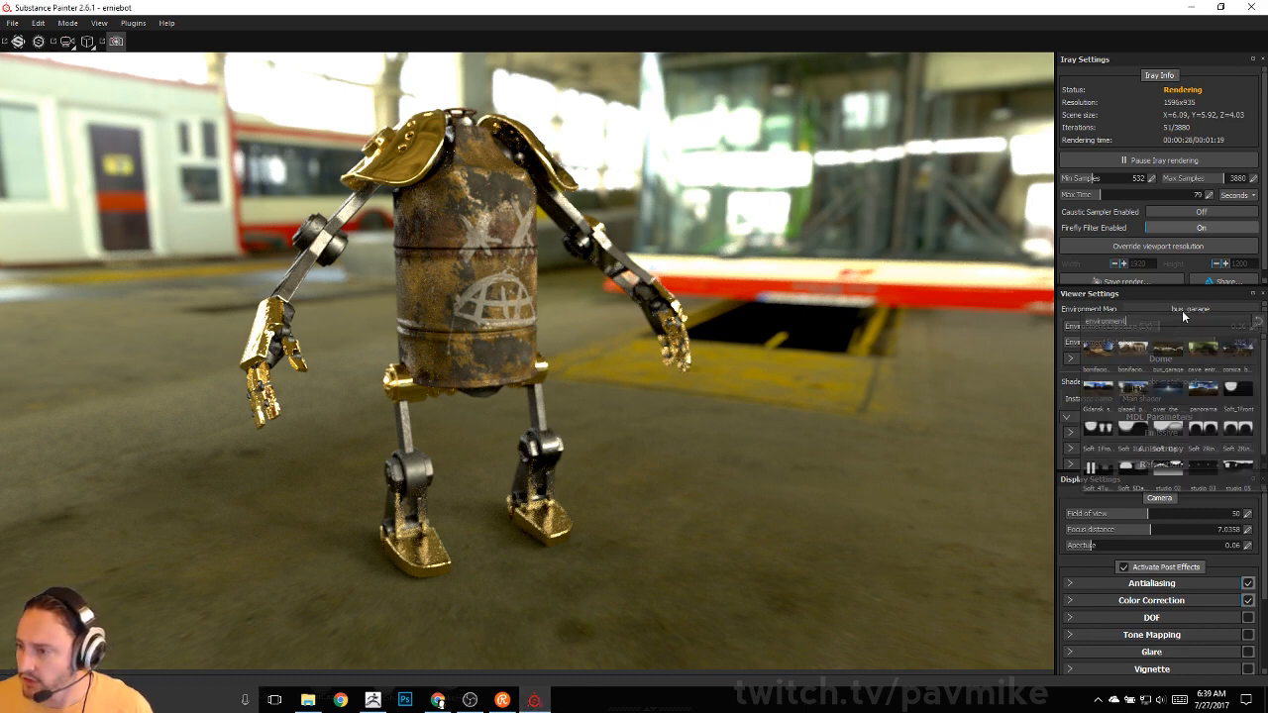
pyautogui.click(1096, 359)
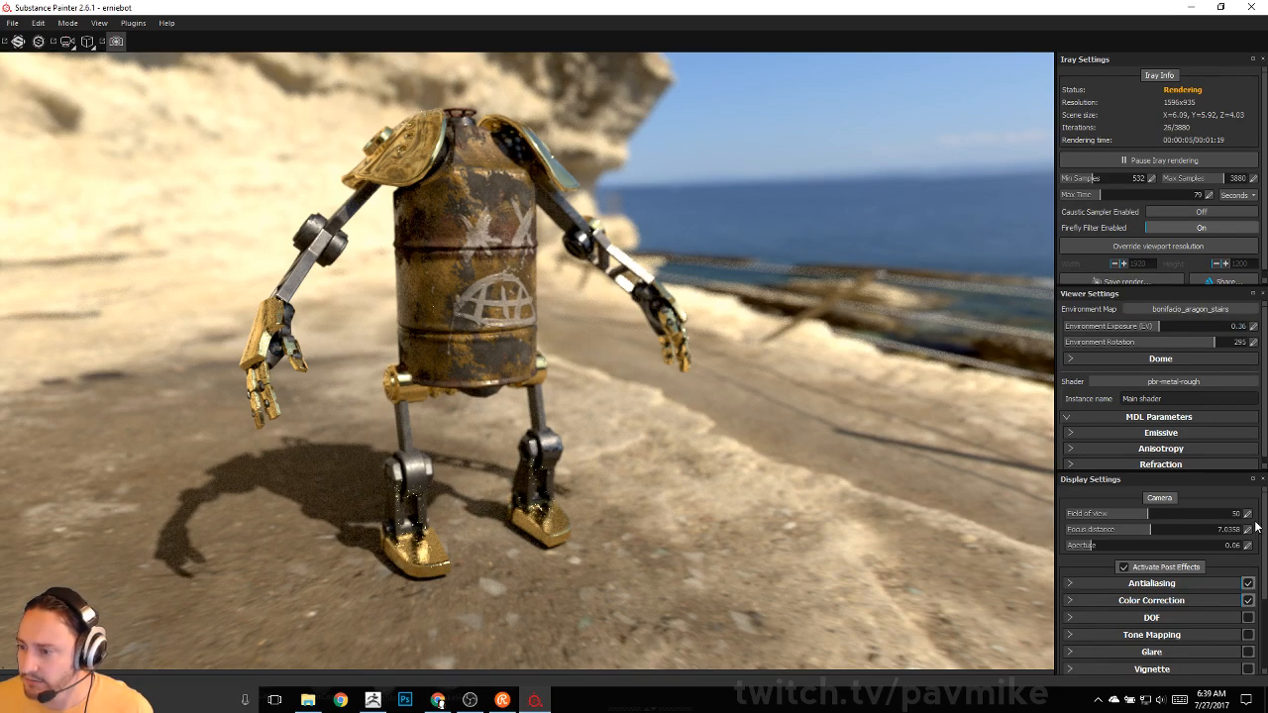
# - Enable the dome's clear color and set it to a neutral medium gray as the render background
pyautogui.scroll(-1, 1159, 416)
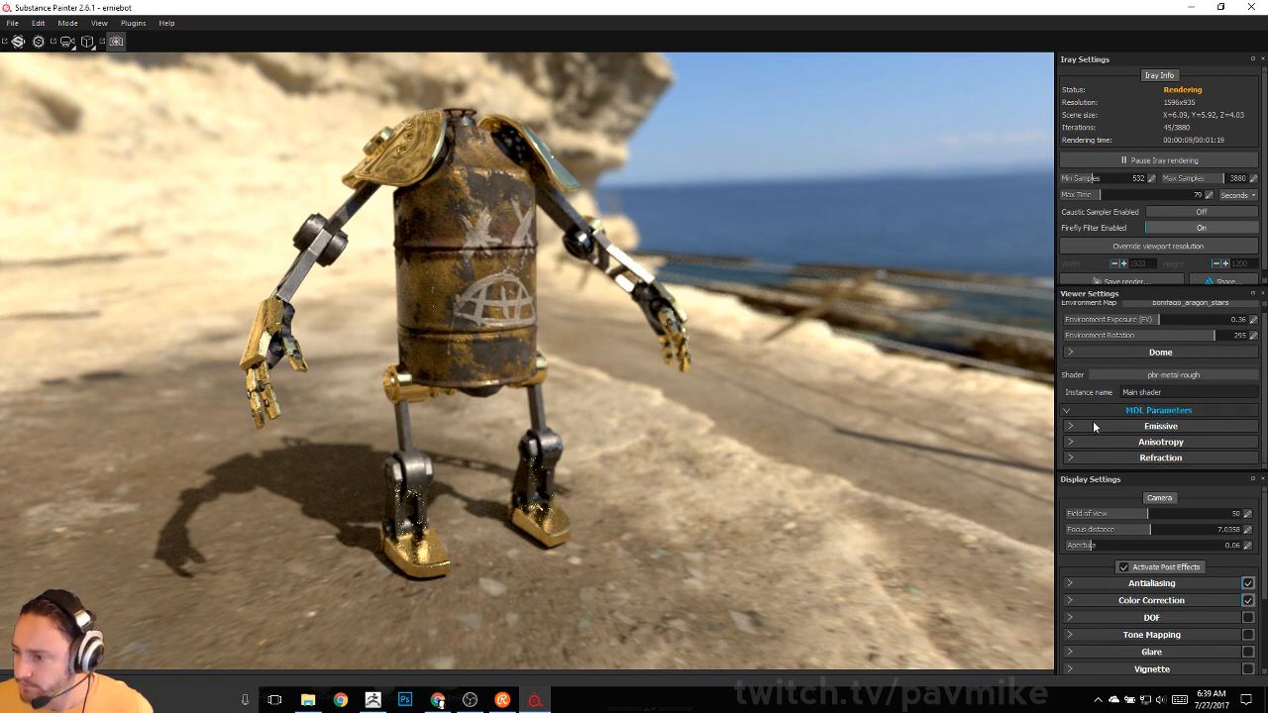
pyautogui.click(1078, 354)
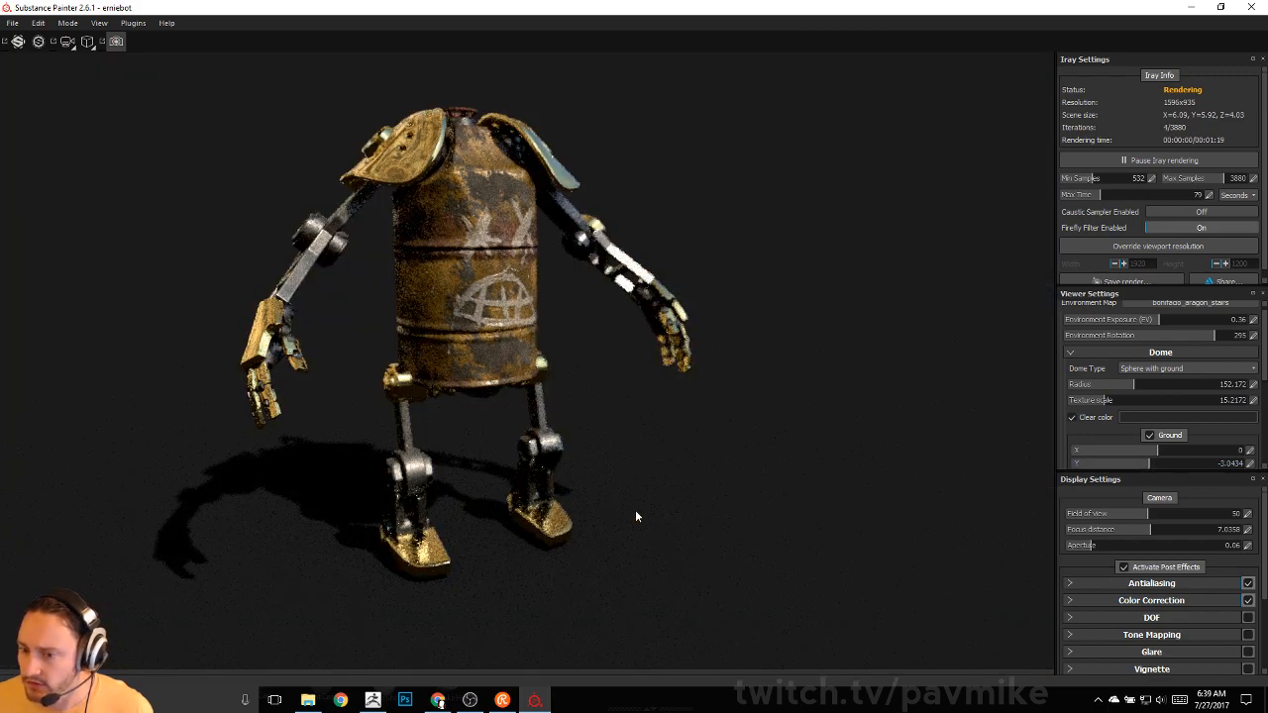
pyautogui.click(1139, 417)
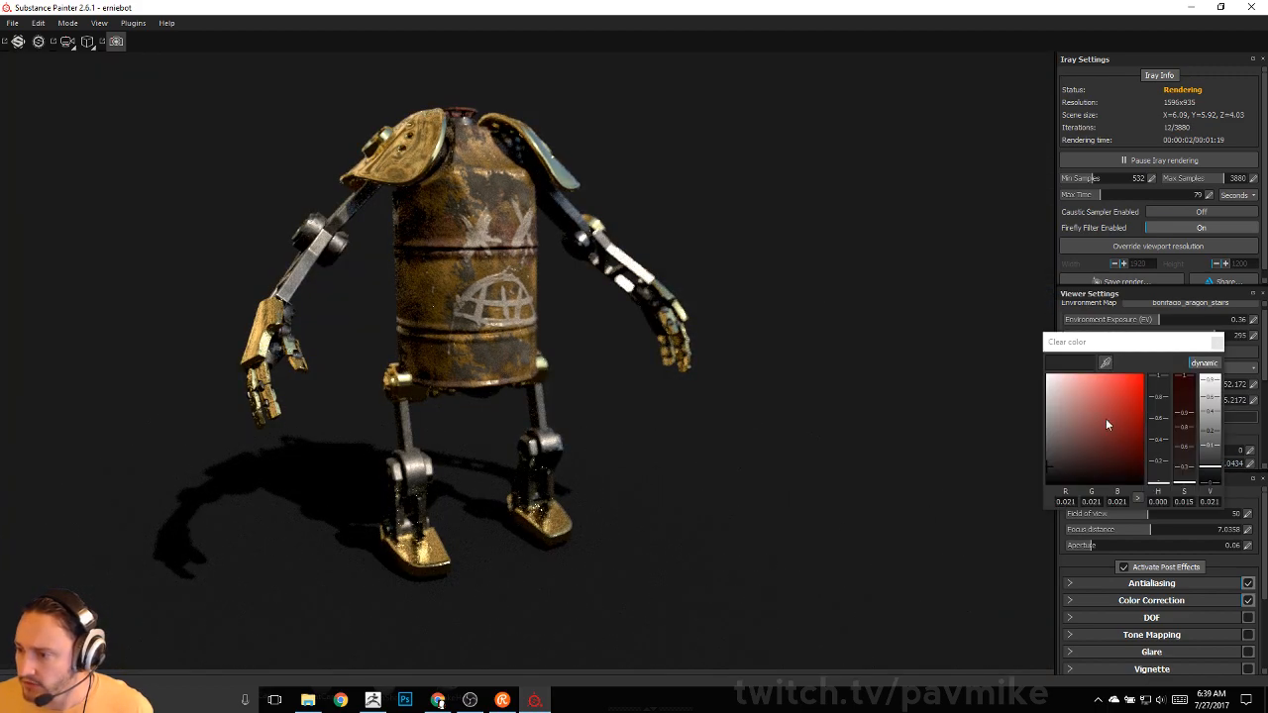
pyautogui.click(1047, 447)
pyautogui.click(1217, 343)
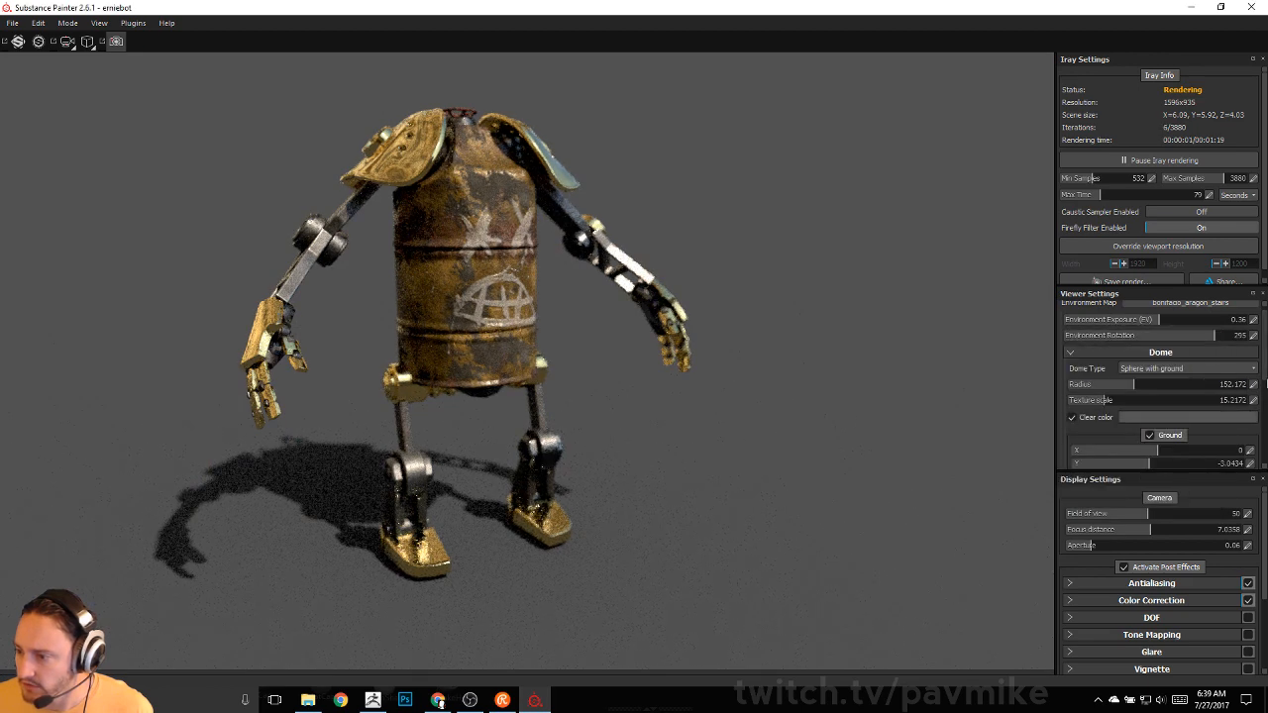
# - Set the ground's reflectivity color to near-white, with a value of 0.988
pyautogui.scroll(-3, 1157, 354)
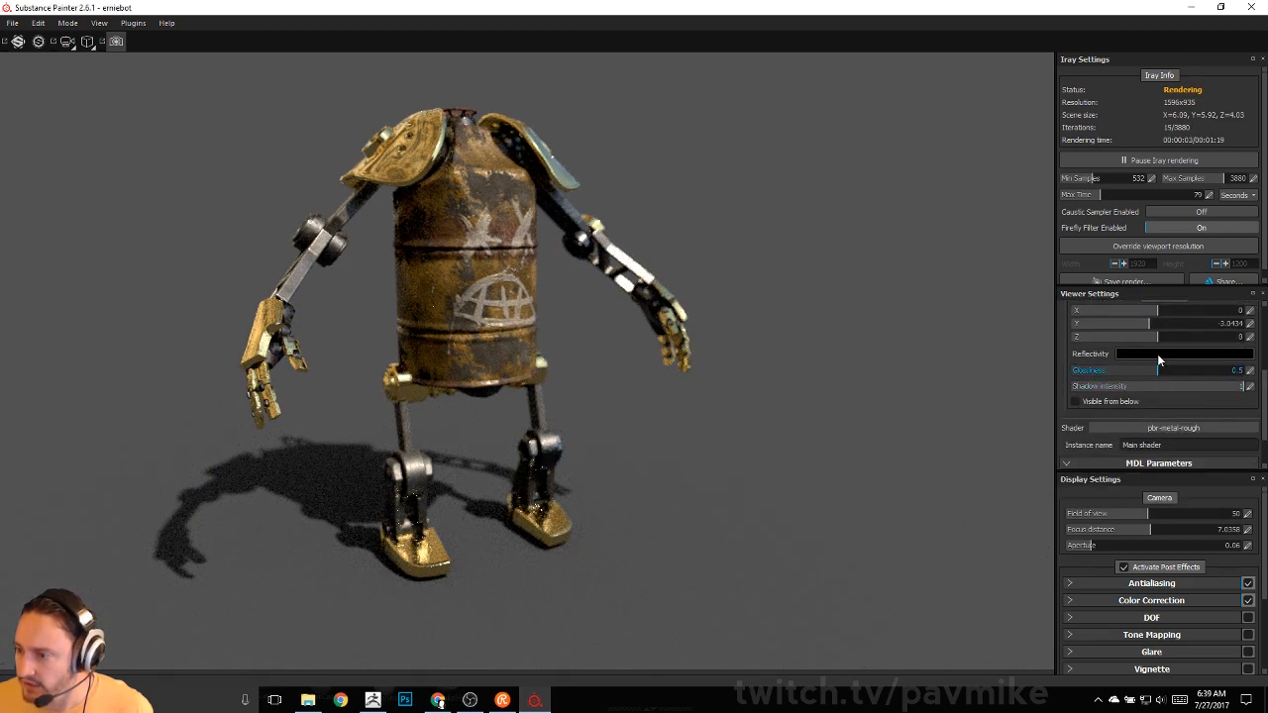
pyautogui.click(1157, 353)
pyautogui.moveTo(1070, 352); pyautogui.dragTo(1062, 311)
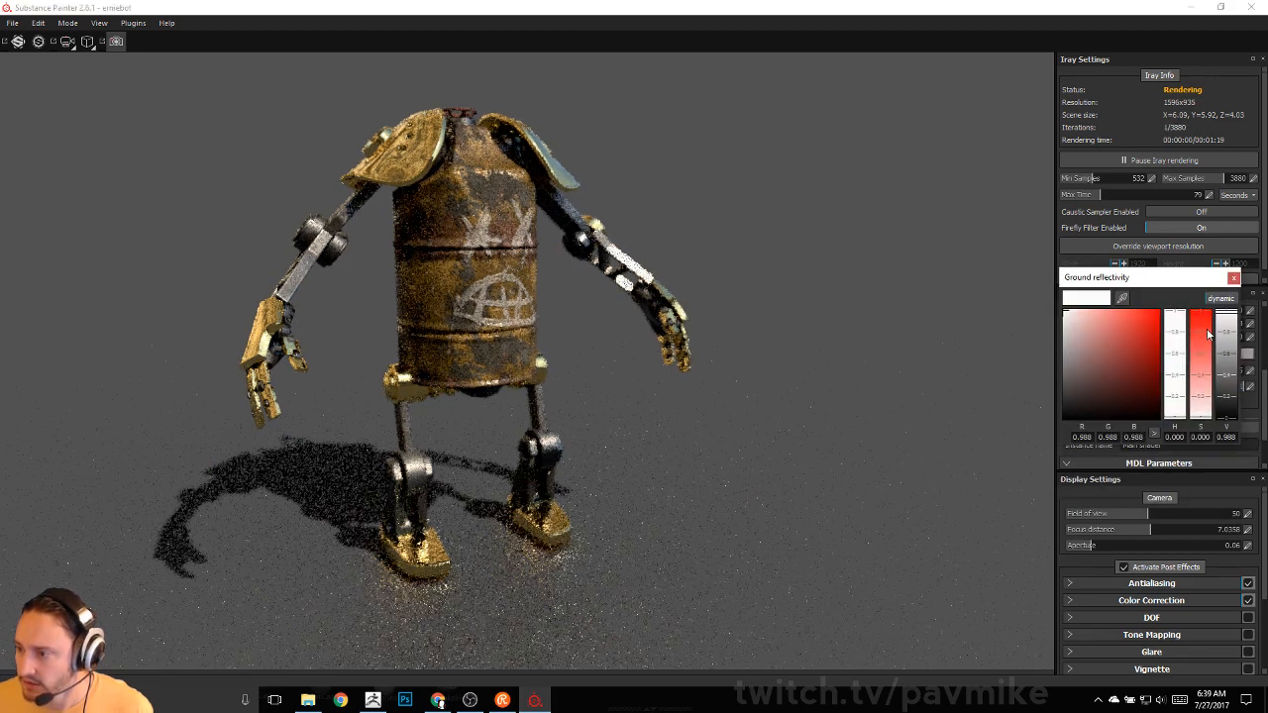
pyautogui.click(1233, 279)
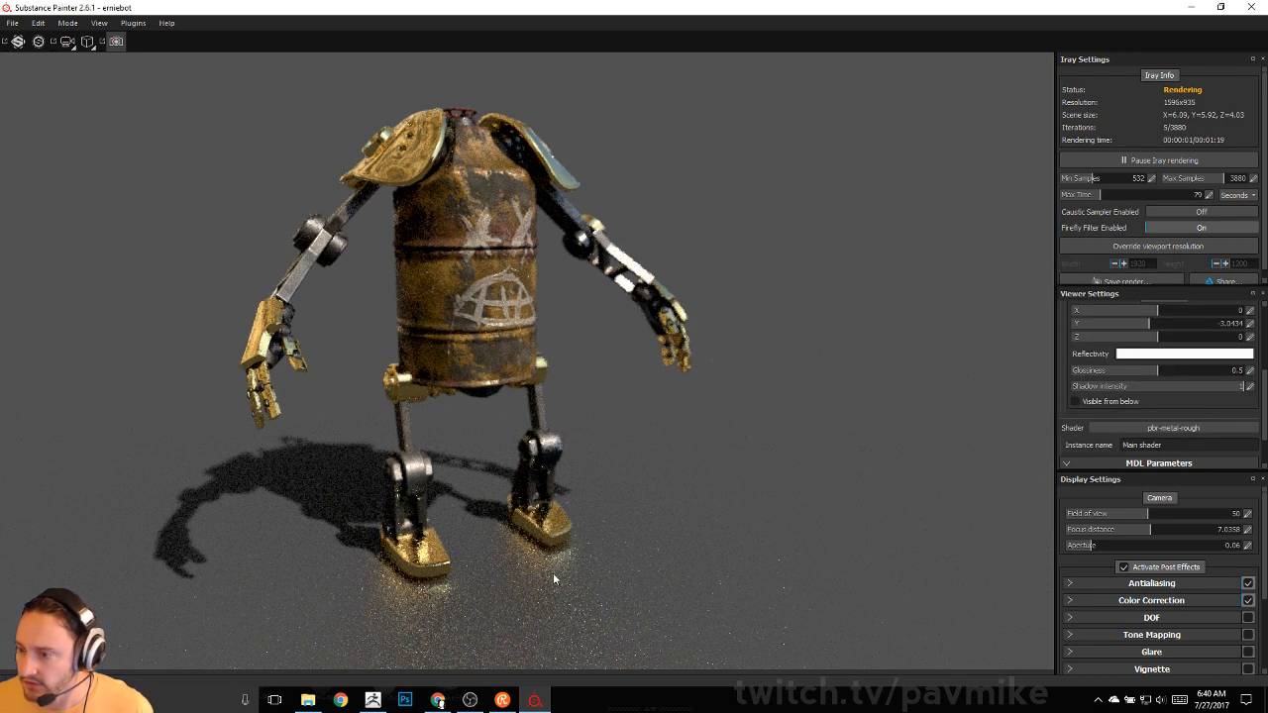
# - Raise the ground's glossiness to 0.96 for sharp floor reflections, checking them from a higher camera angle
pyautogui.click(1215, 370)
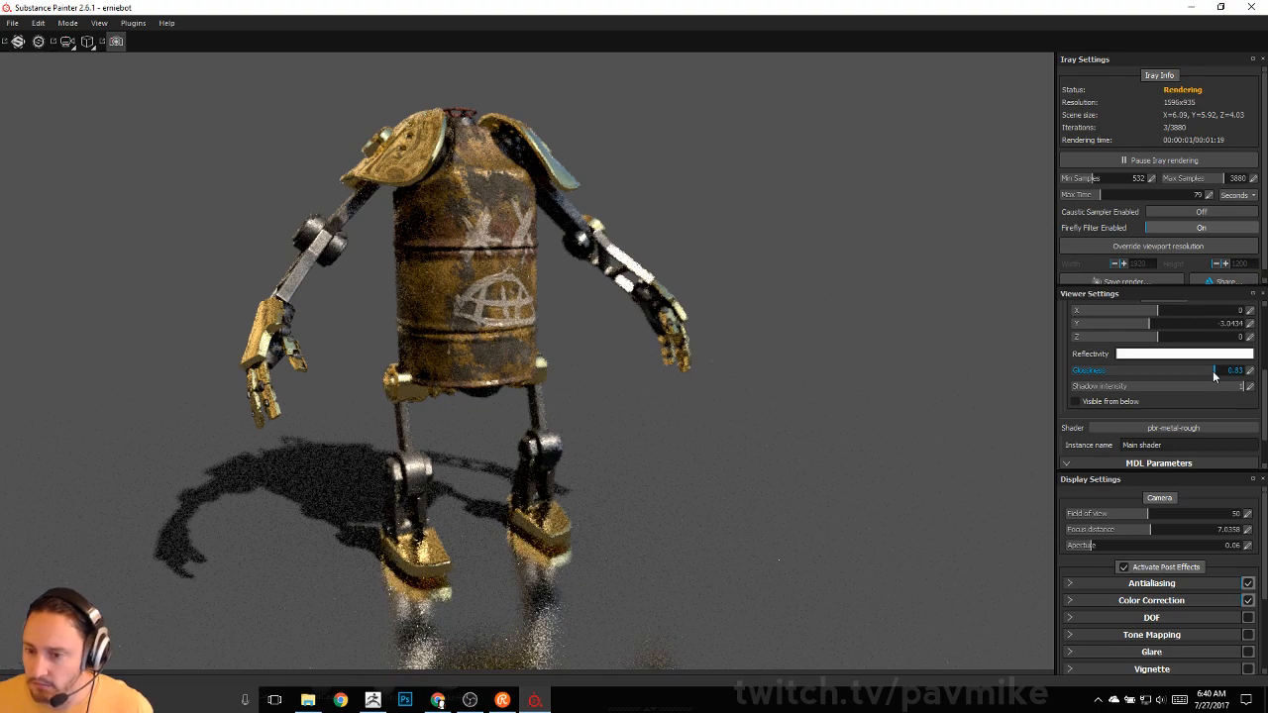
pyautogui.keyDown('alt'); pyautogui.moveTo(775, 436); pyautogui.dragTo(780, 503); pyautogui.keyUp('alt')
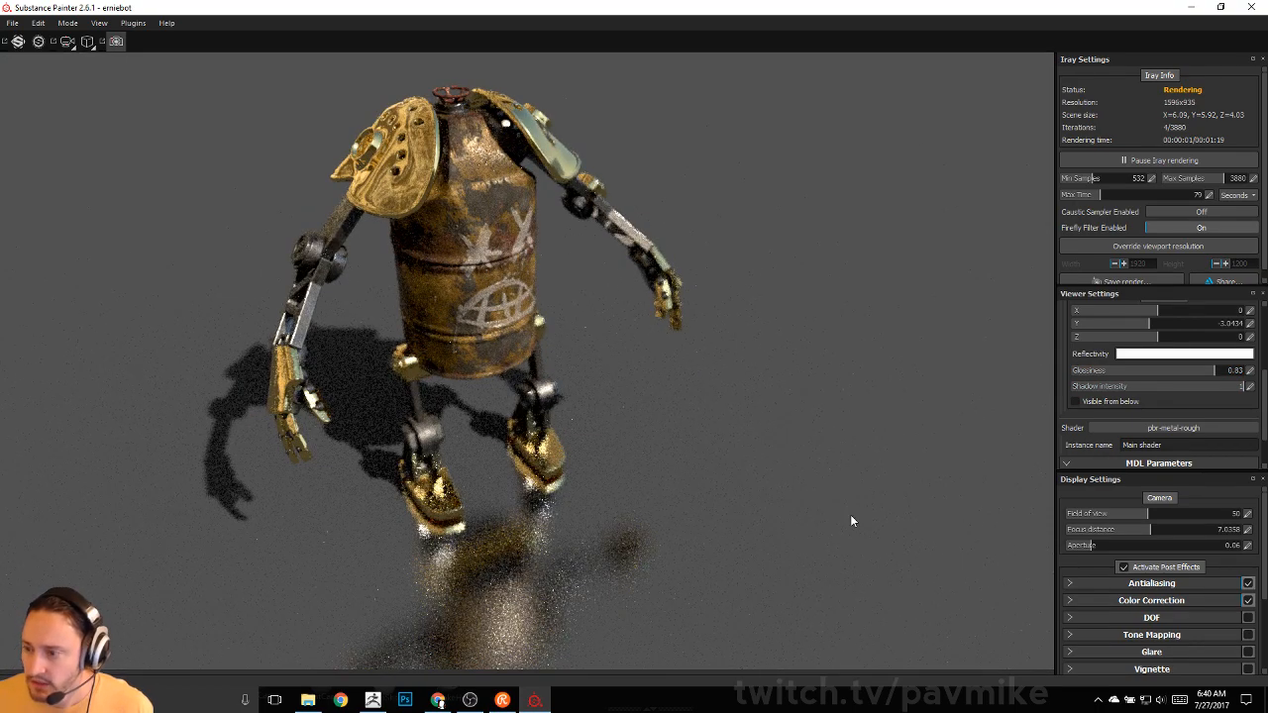
pyautogui.click(1245, 371)
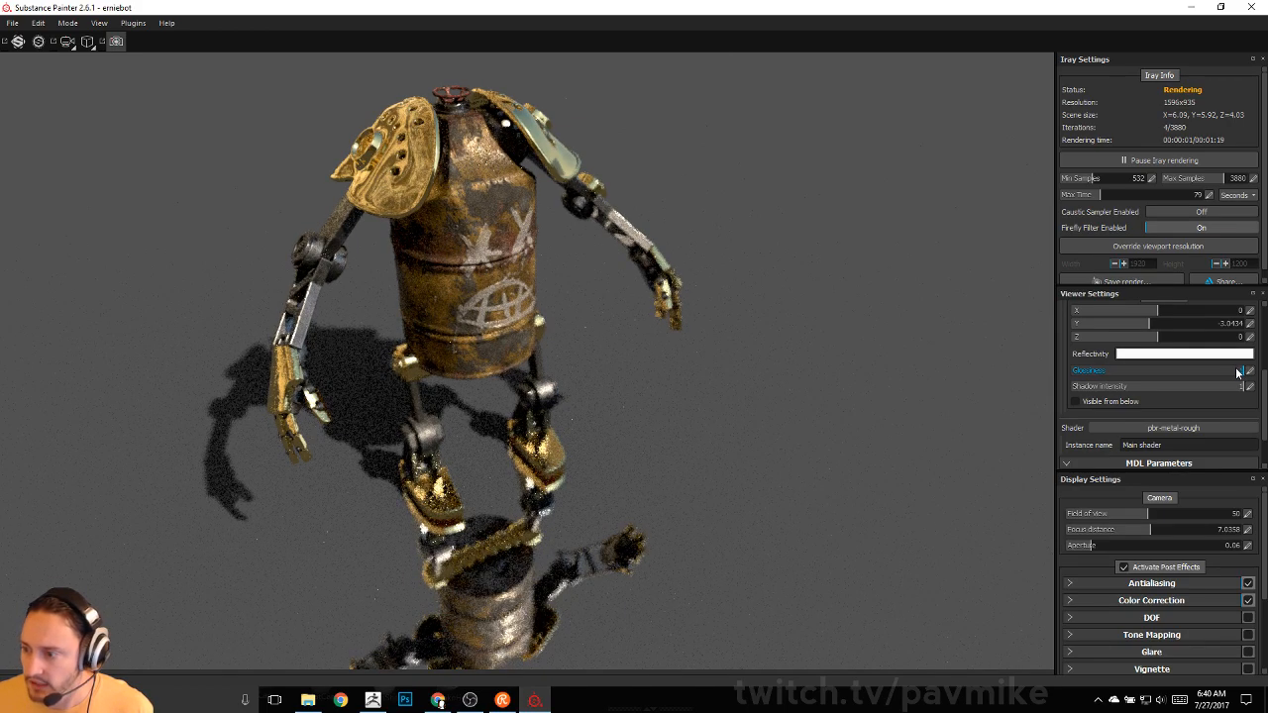
pyautogui.click(1235, 371)
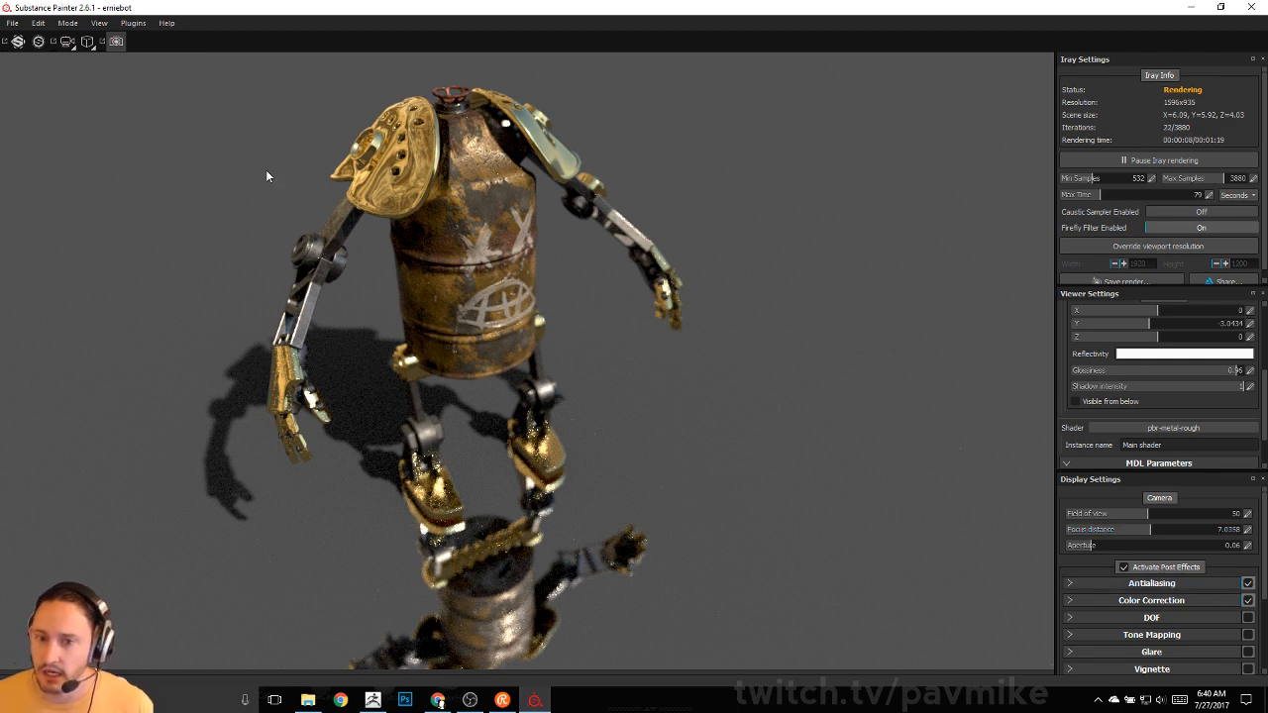
# - Leave Iray rendering for the painting view and frame the robot's upper body with its shoulder plate
pyautogui.press('F9')
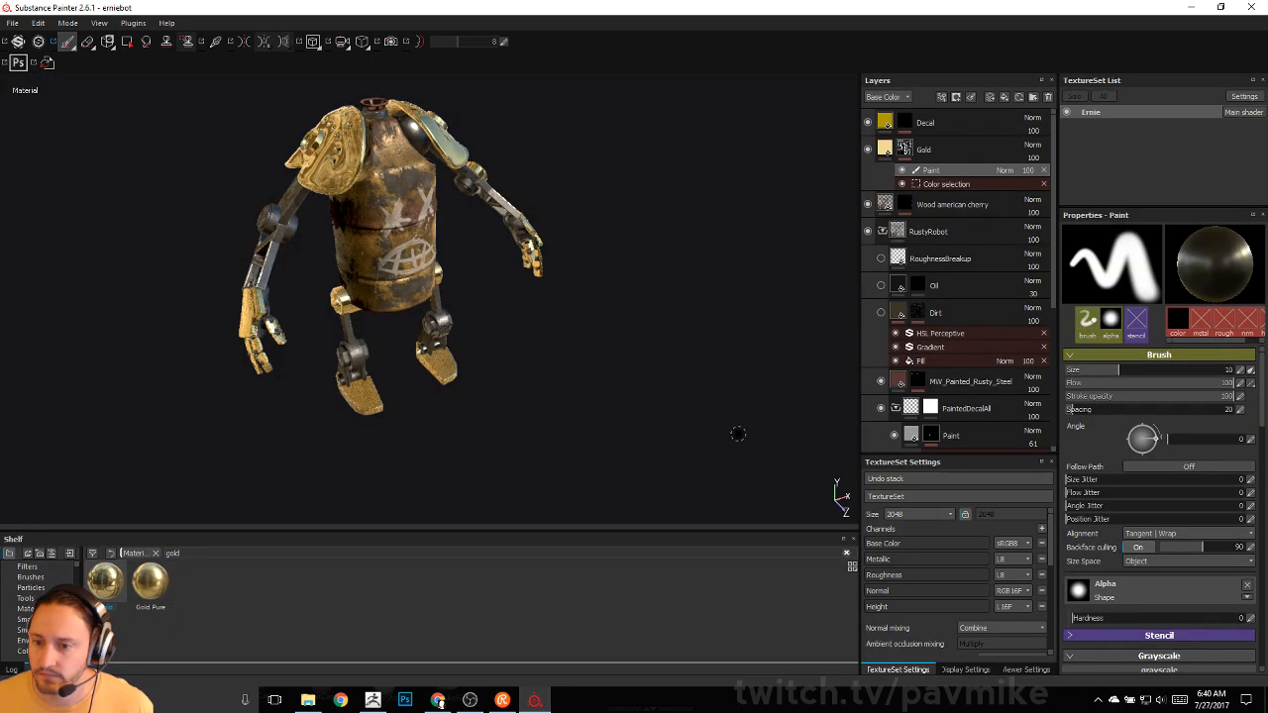
pyautogui.keyDown('alt'); pyautogui.moveTo(701, 354); pyautogui.dragTo(555, 287); pyautogui.keyUp('alt')
pyautogui.keyDown('alt'); pyautogui.moveTo(554, 288); pyautogui.dragTo(530, 230, button='right'); pyautogui.keyUp('alt')
pyautogui.keyDown('alt'); pyautogui.moveTo(530, 230); pyautogui.dragTo(421, 455, button='middle'); pyautogui.keyUp('alt')
pyautogui.keyDown('alt'); pyautogui.moveTo(421, 455); pyautogui.dragTo(641, 334); pyautogui.keyUp('alt')
pyautogui.keyDown('alt'); pyautogui.moveTo(642, 335); pyautogui.dragTo(663, 354, button='right'); pyautogui.keyUp('alt')
pyautogui.keyDown('alt'); pyautogui.moveTo(651, 328); pyautogui.dragTo(659, 241, button='middle'); pyautogui.keyUp('alt')
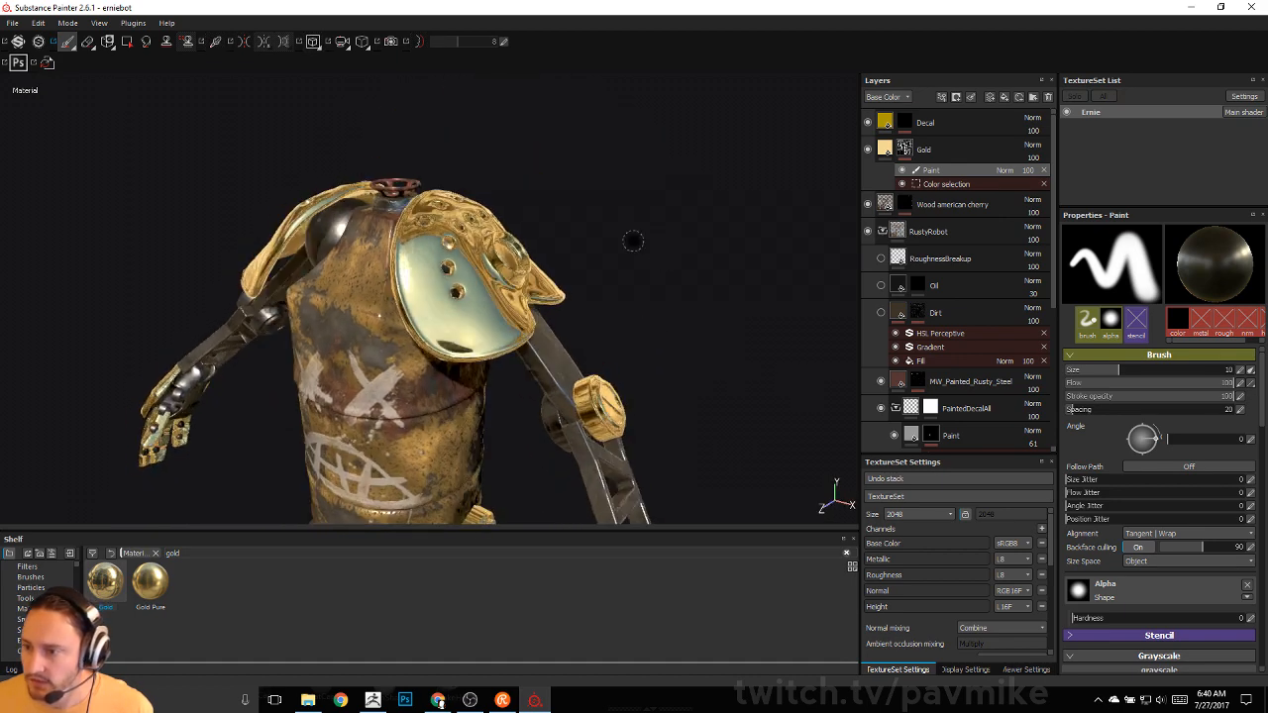
# - Add the Fabric Rough material as a layer above Gold and delete the Gold layer
pyautogui.click(885, 149)
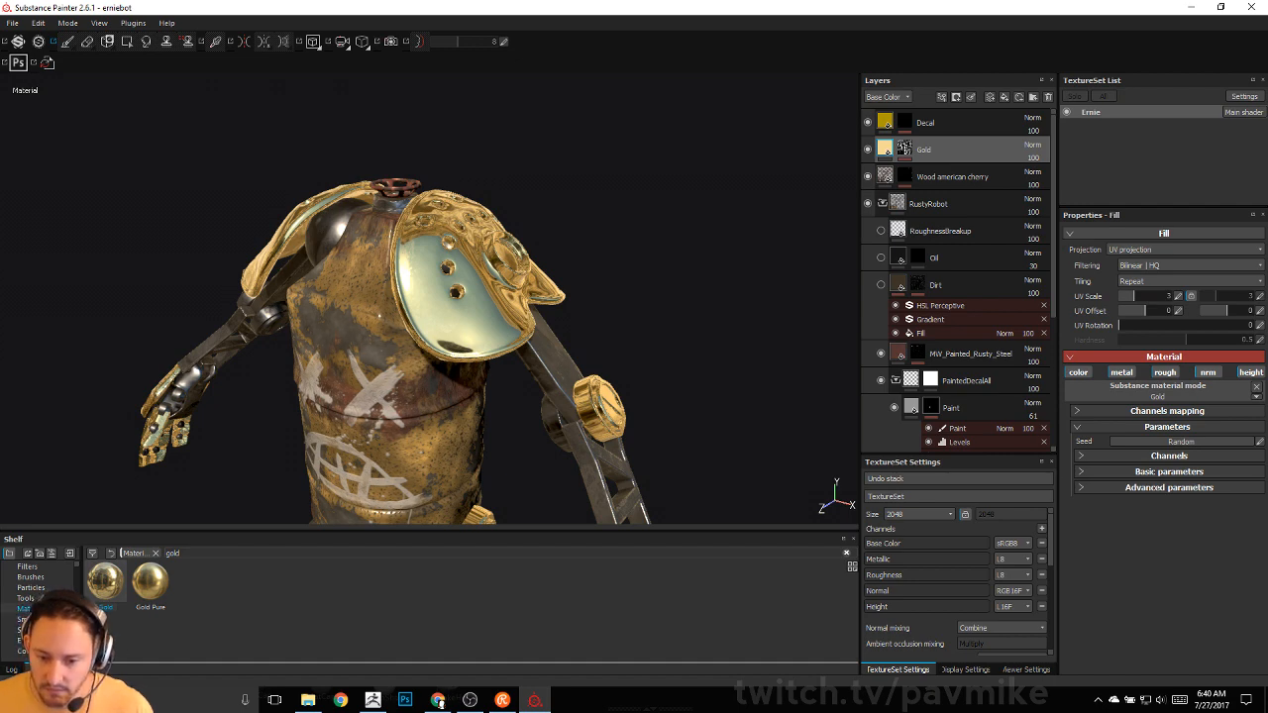
pyautogui.click(847, 553)
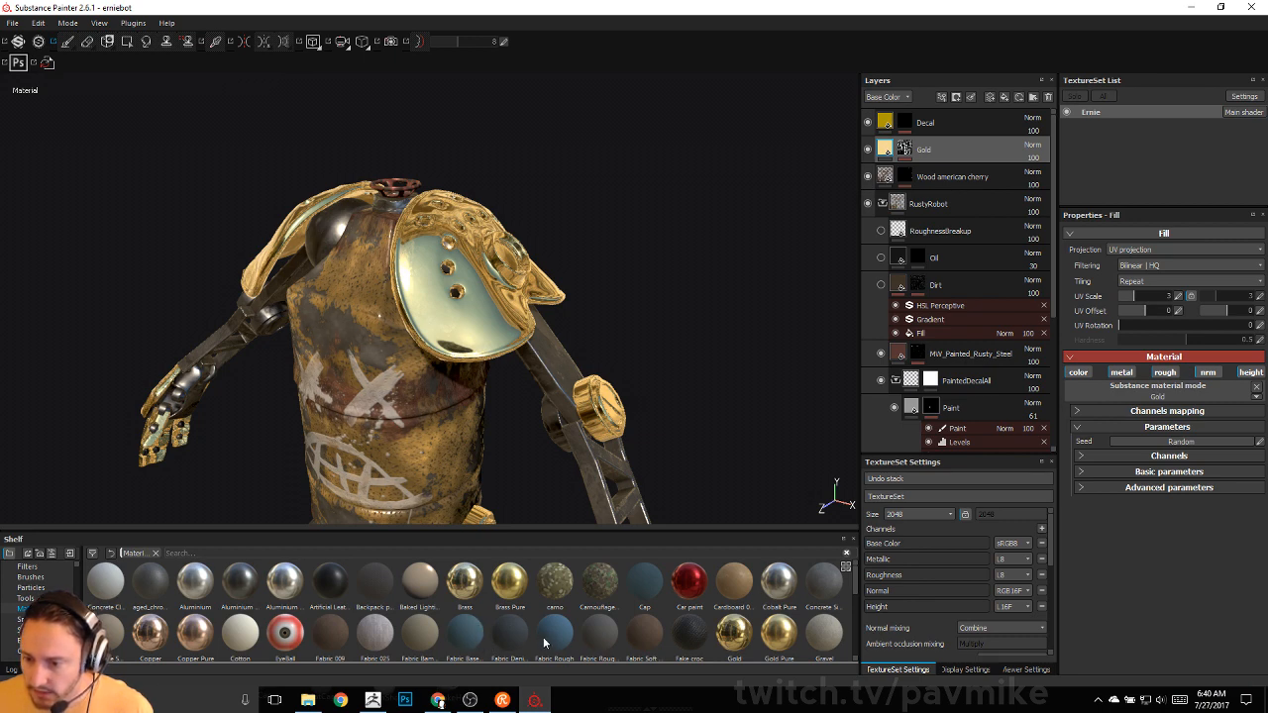
pyautogui.moveTo(543, 644); pyautogui.dragTo(943, 145)
pyautogui.click(974, 177)
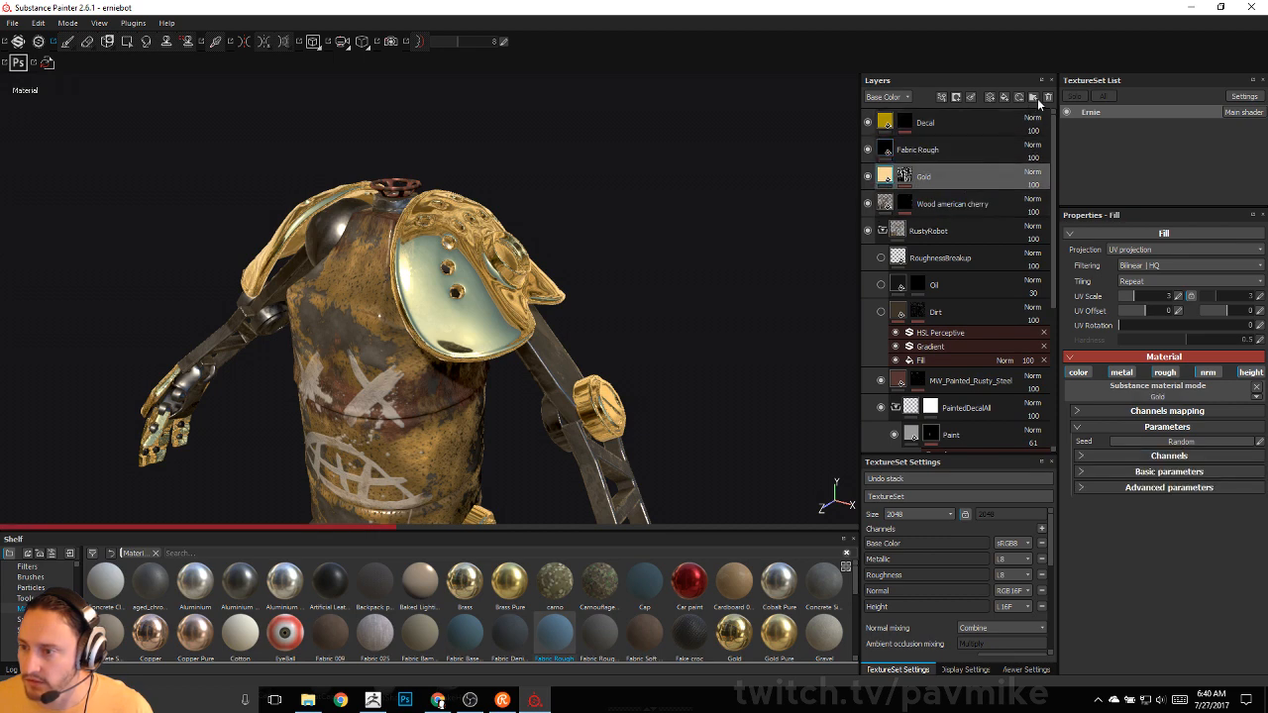
pyautogui.click(1047, 96)
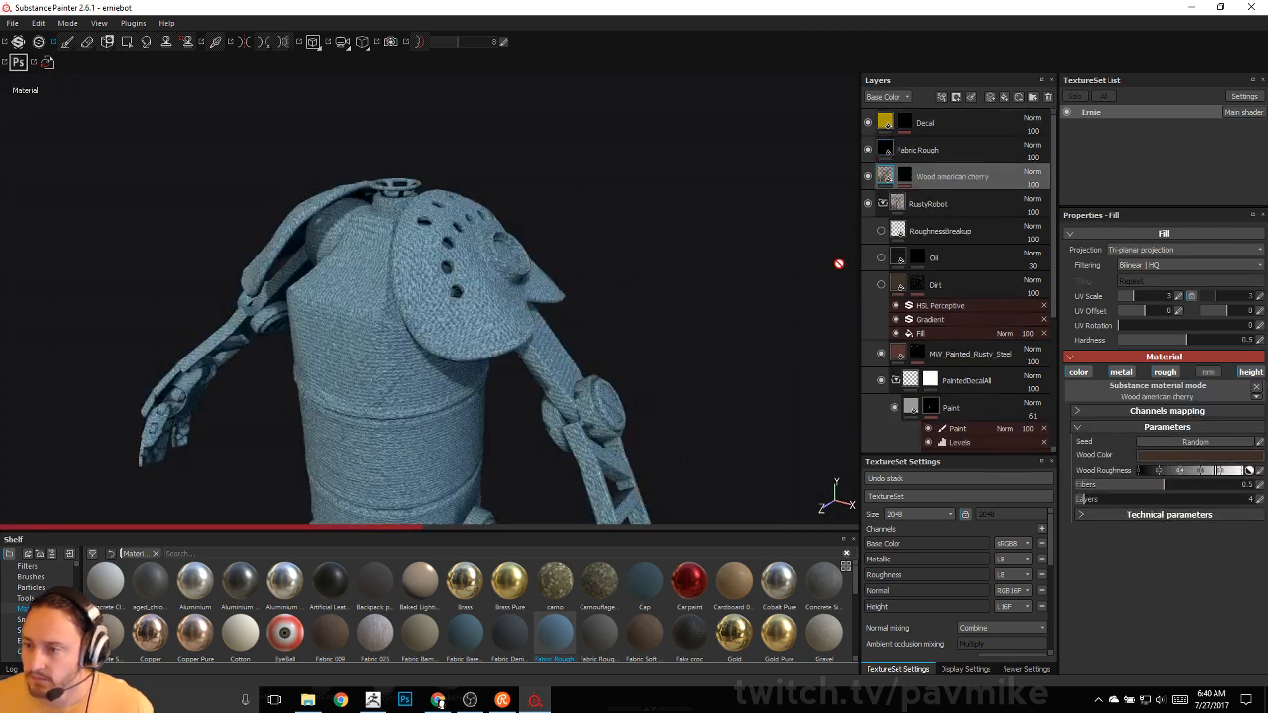
# - Add a color selection mask to the Fabric Rough layer and pick the shoulder plates' pink ID color
pyautogui.rightClick(942, 148)
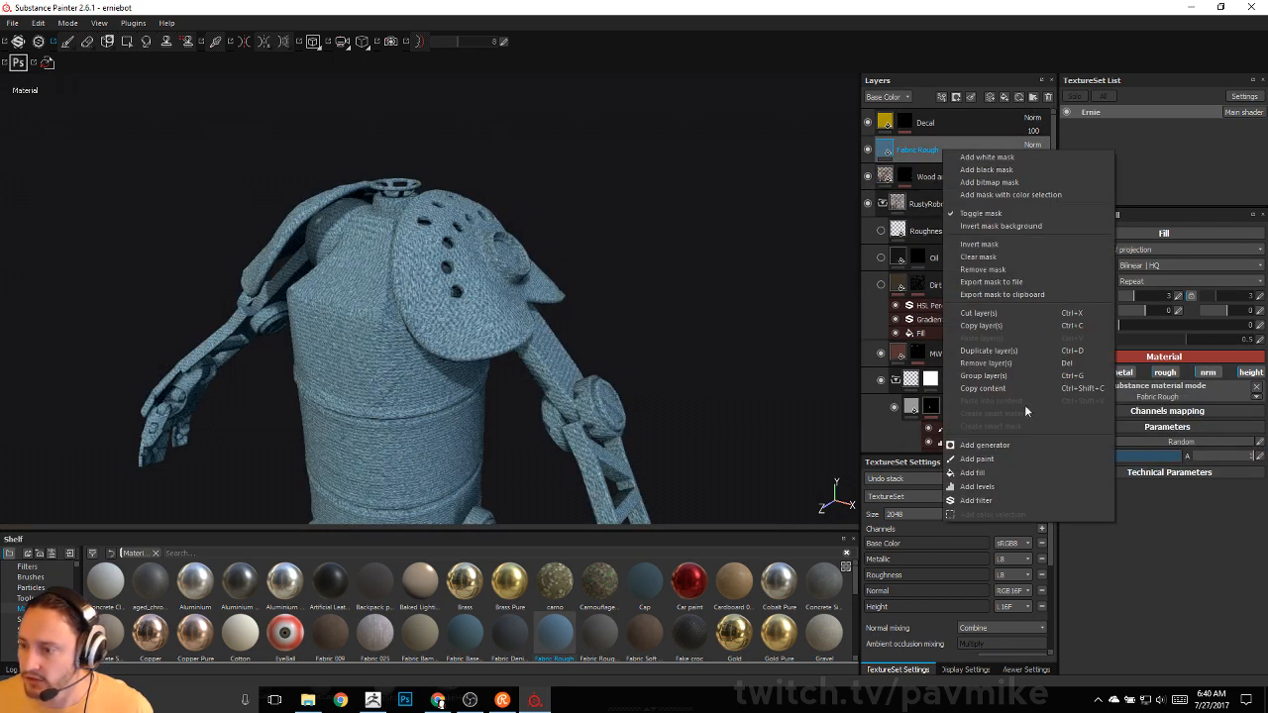
pyautogui.click(1001, 194)
pyautogui.click(1246, 338)
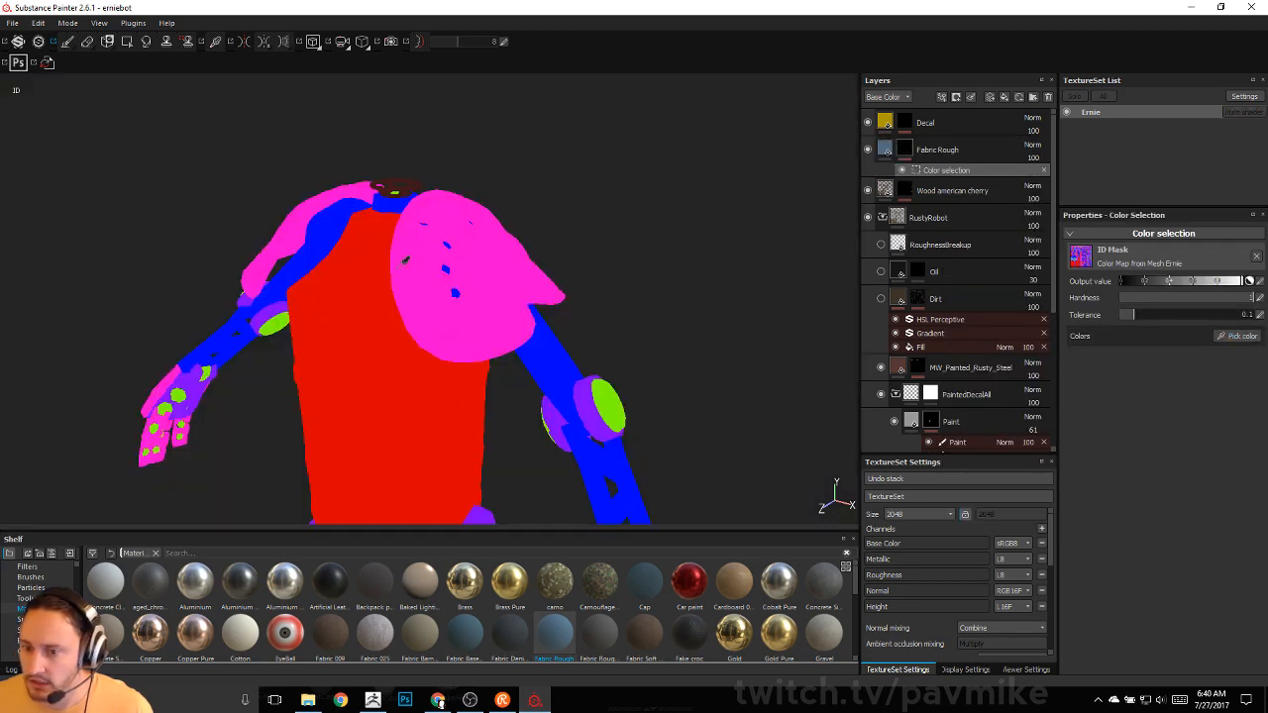
pyautogui.click(510, 297)
pyautogui.keyDown('alt'); pyautogui.moveTo(664, 298); pyautogui.dragTo(683, 367); pyautogui.keyUp('alt')
pyautogui.keyDown('alt'); pyautogui.moveTo(788, 408); pyautogui.dragTo(832, 342); pyautogui.keyUp('alt')
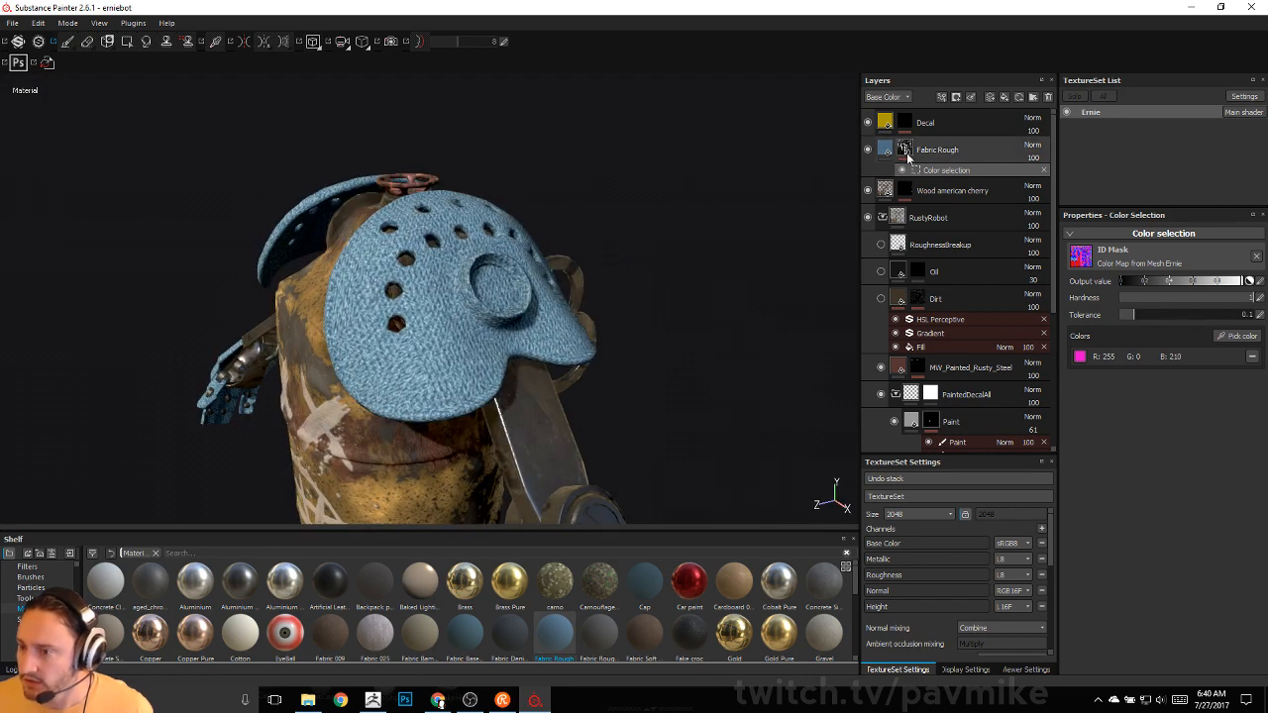
# - Switch the Fabric Rough fill to tri-planar projection and adjust its UV scale to 3.47
pyautogui.click(888, 149)
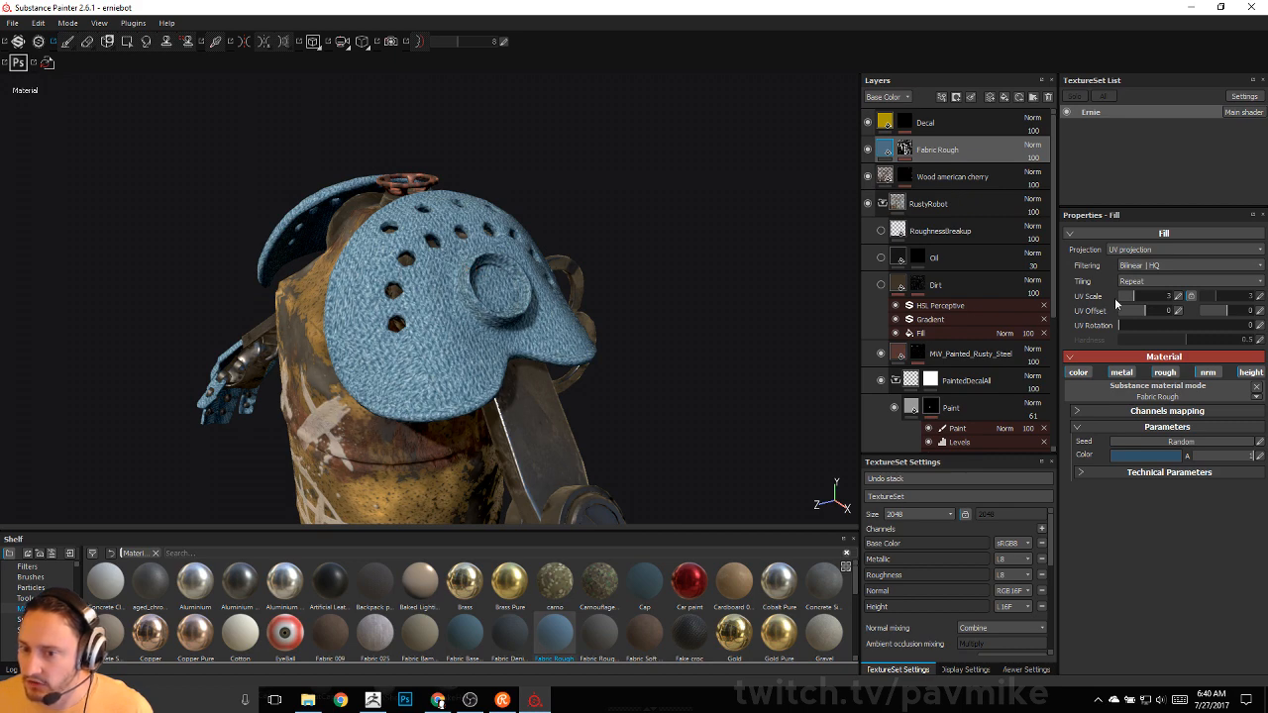
pyautogui.click(1160, 250)
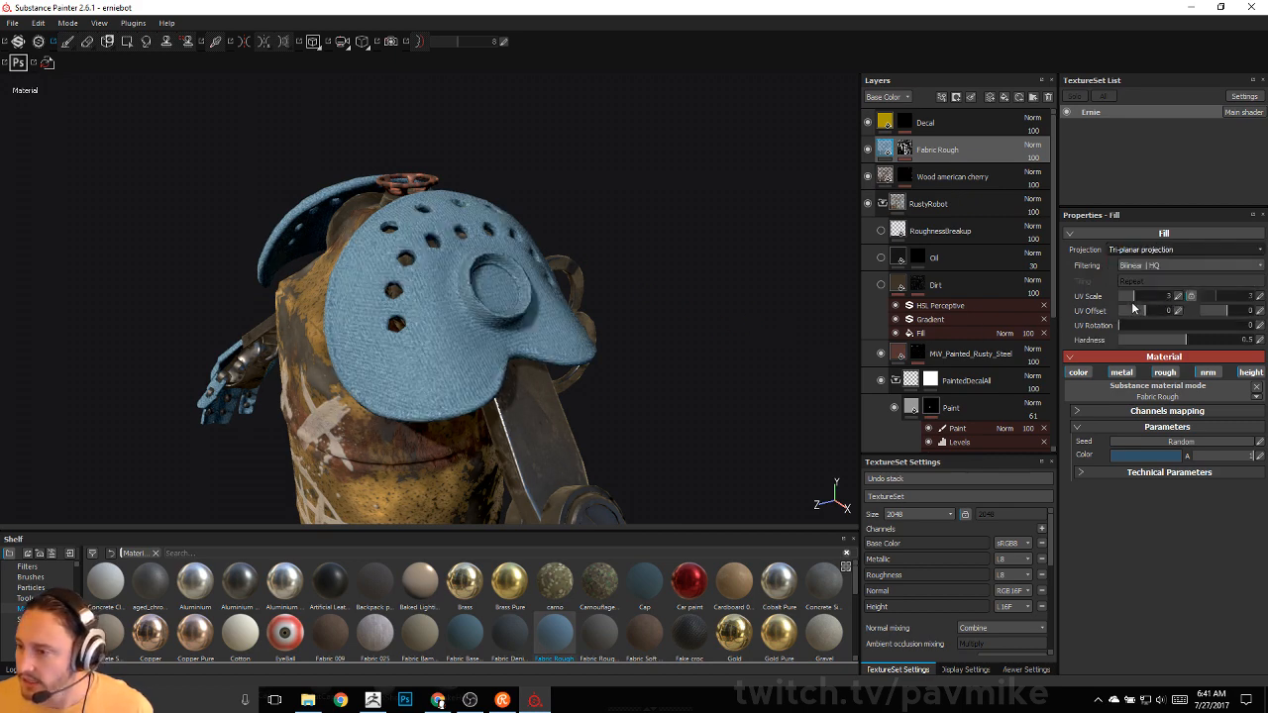
pyautogui.moveTo(1133, 298); pyautogui.dragTo(1131, 297)
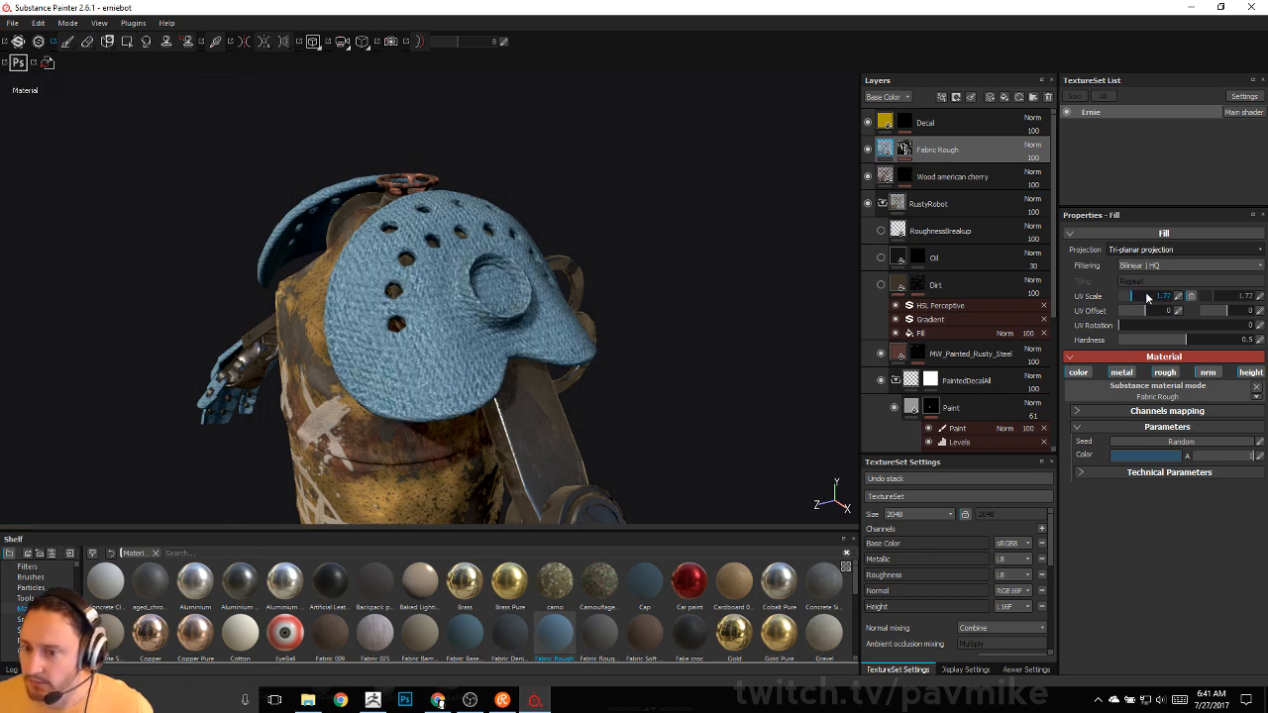
pyautogui.write('33.17')
pyautogui.press('Return')
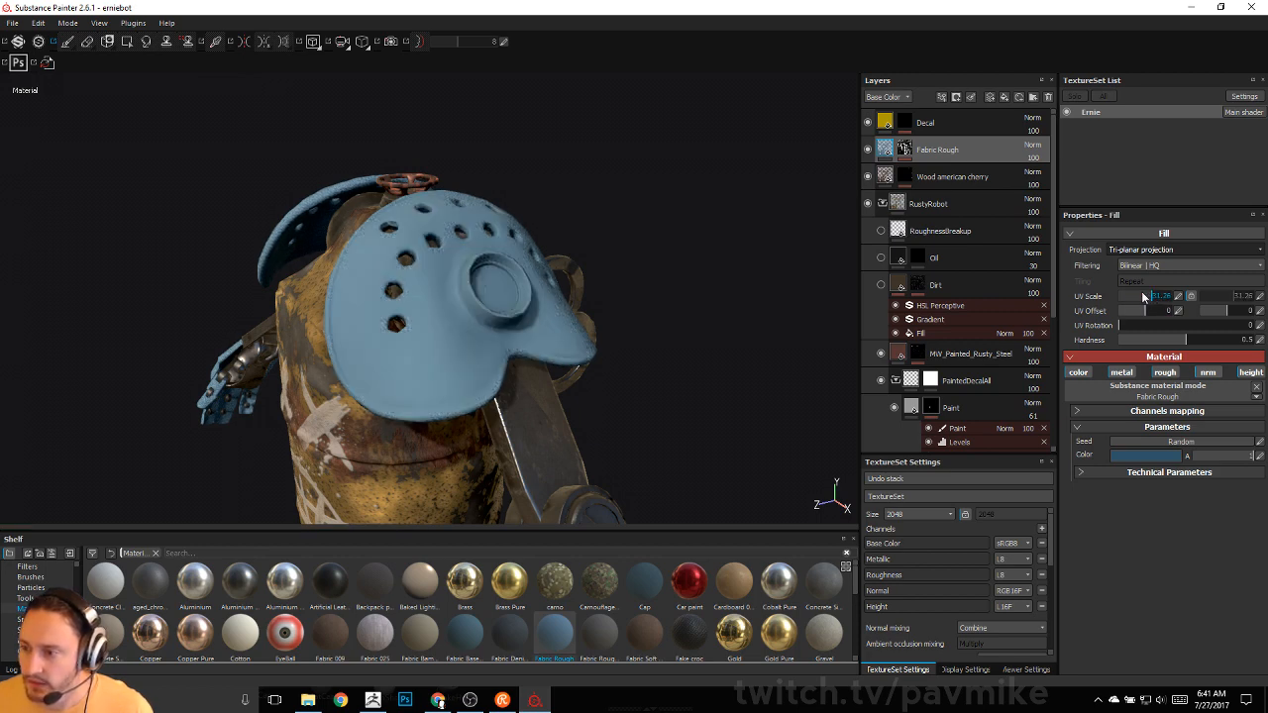
pyautogui.write('5.5')
pyautogui.press('Return')
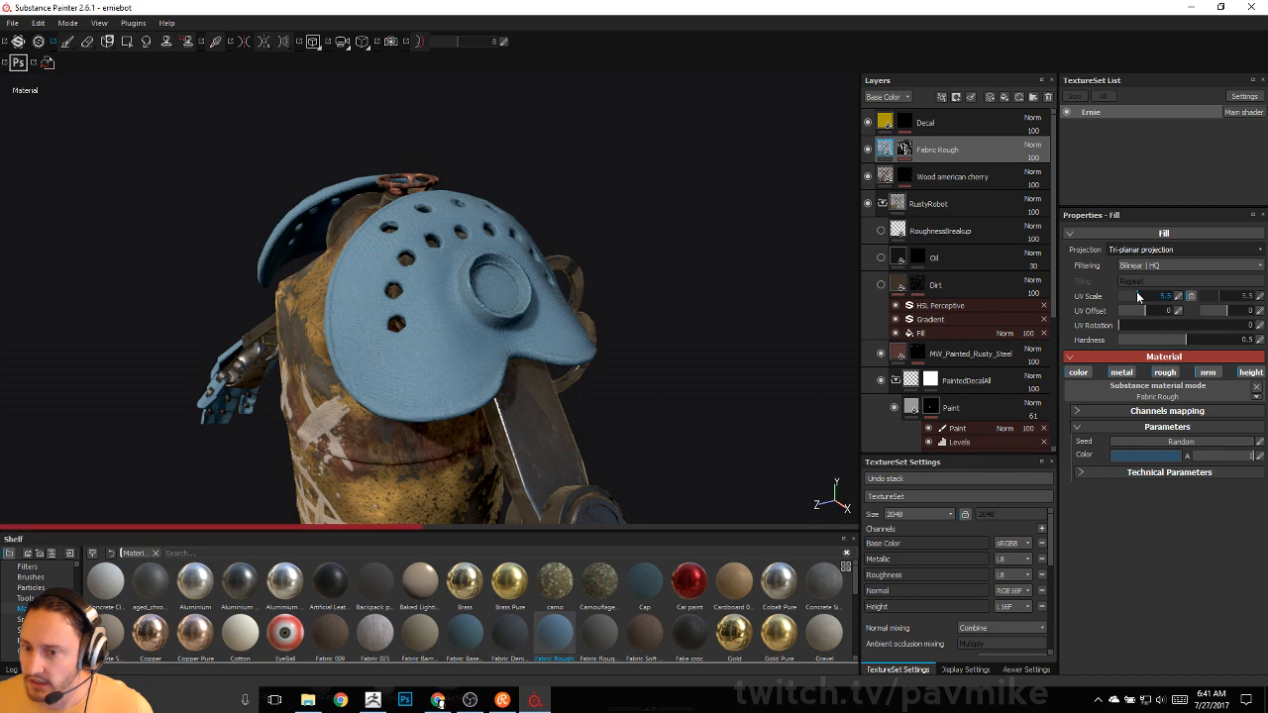
pyautogui.moveTo(1137, 297); pyautogui.dragTo(1138, 297)
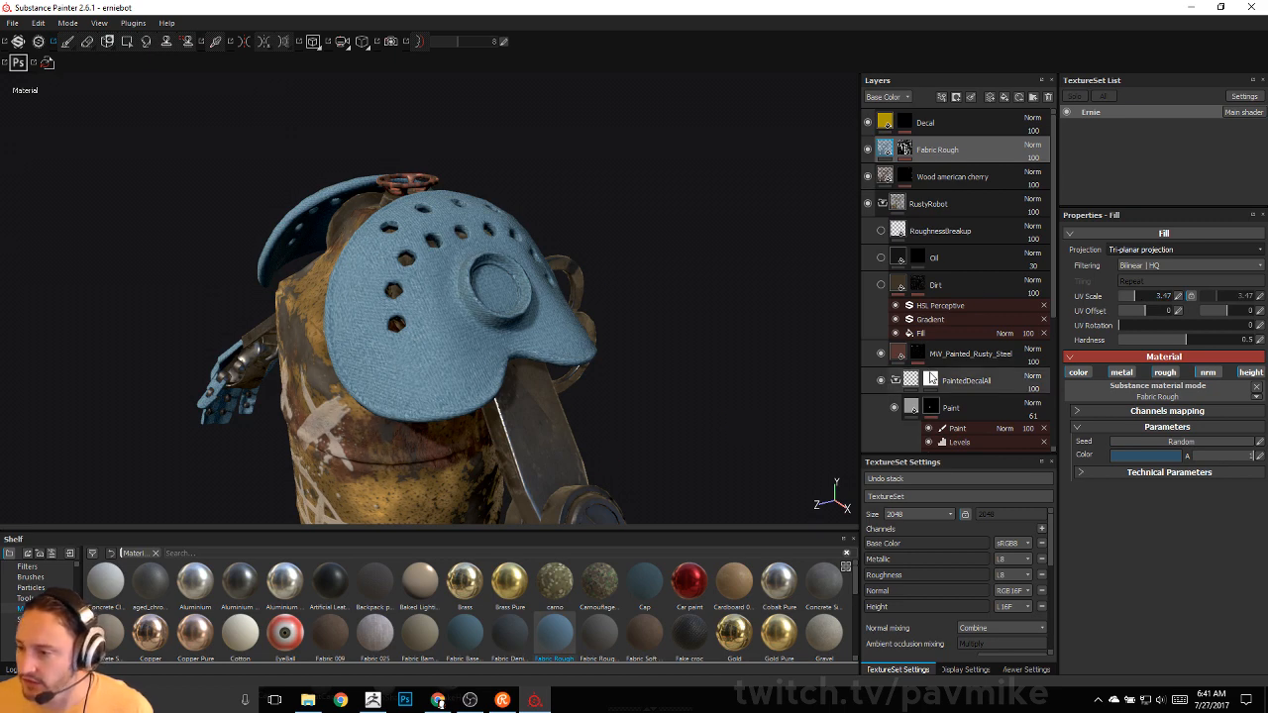
# - Add a blank fill layer and a Cobalt Pure layer above Fabric Rough, and delete the blank one
pyautogui.click(1004, 97)
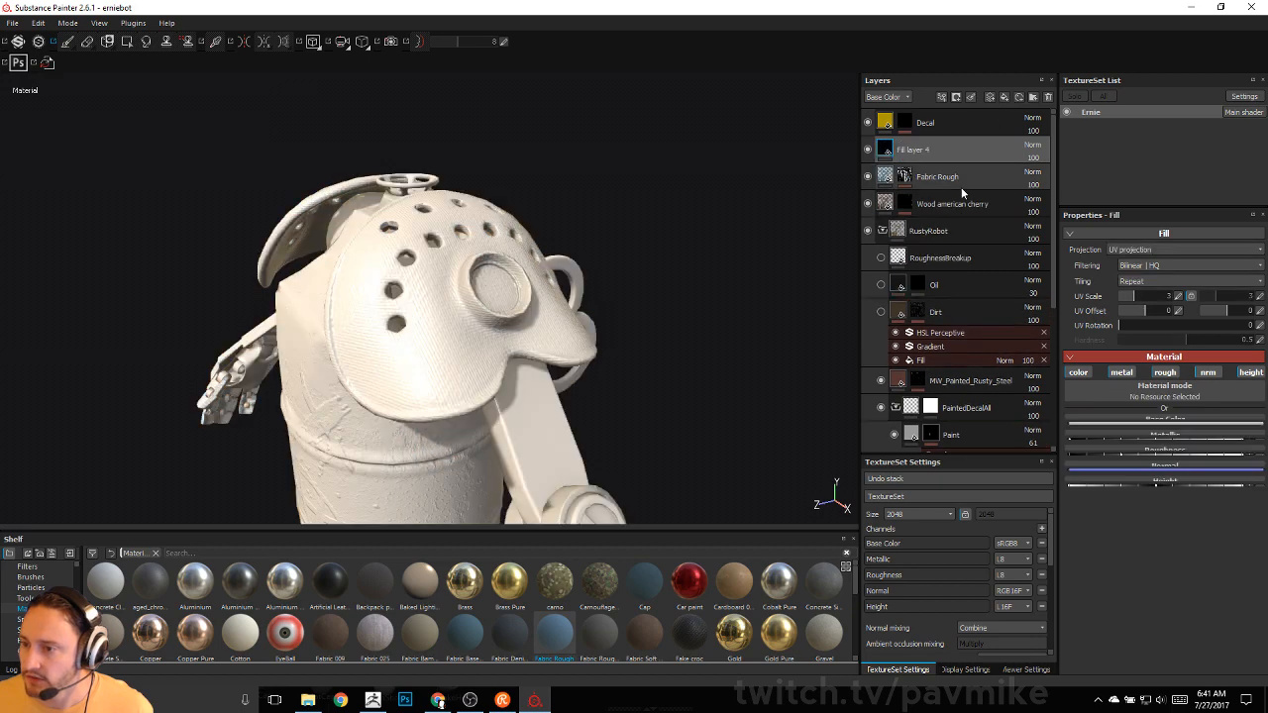
pyautogui.doubleClick(916, 151)
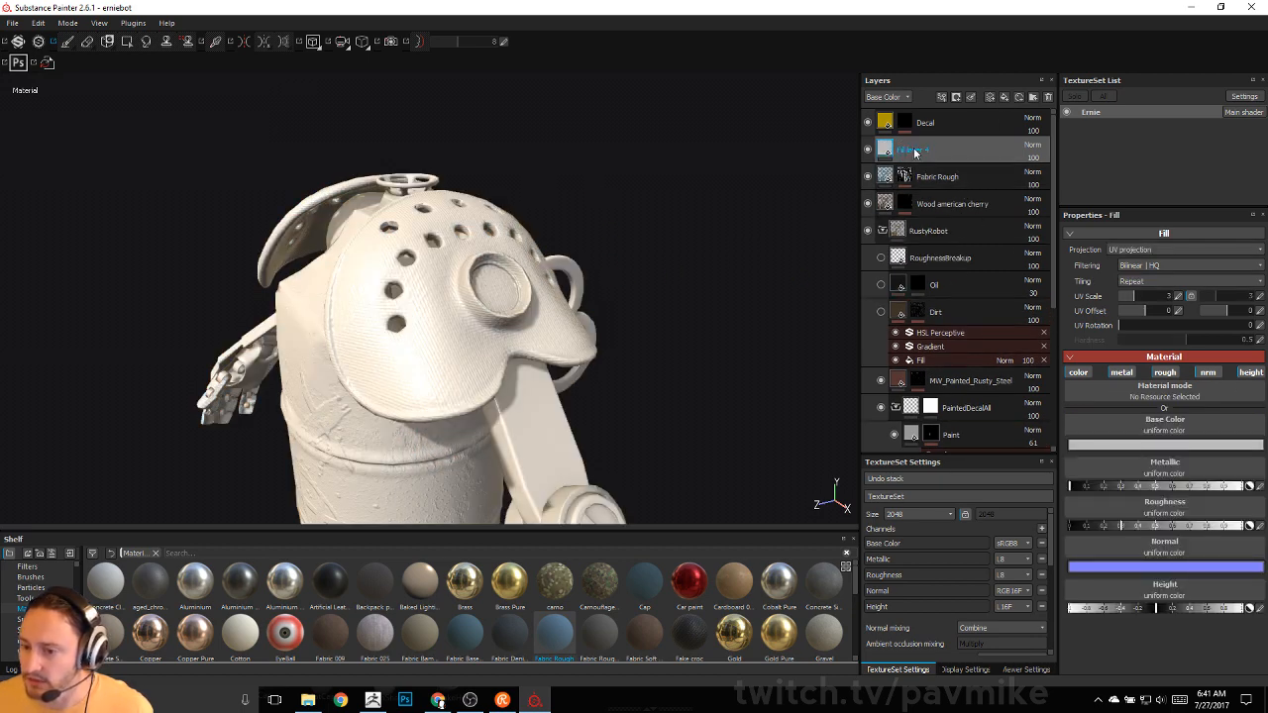
pyautogui.moveTo(778, 594); pyautogui.dragTo(931, 173)
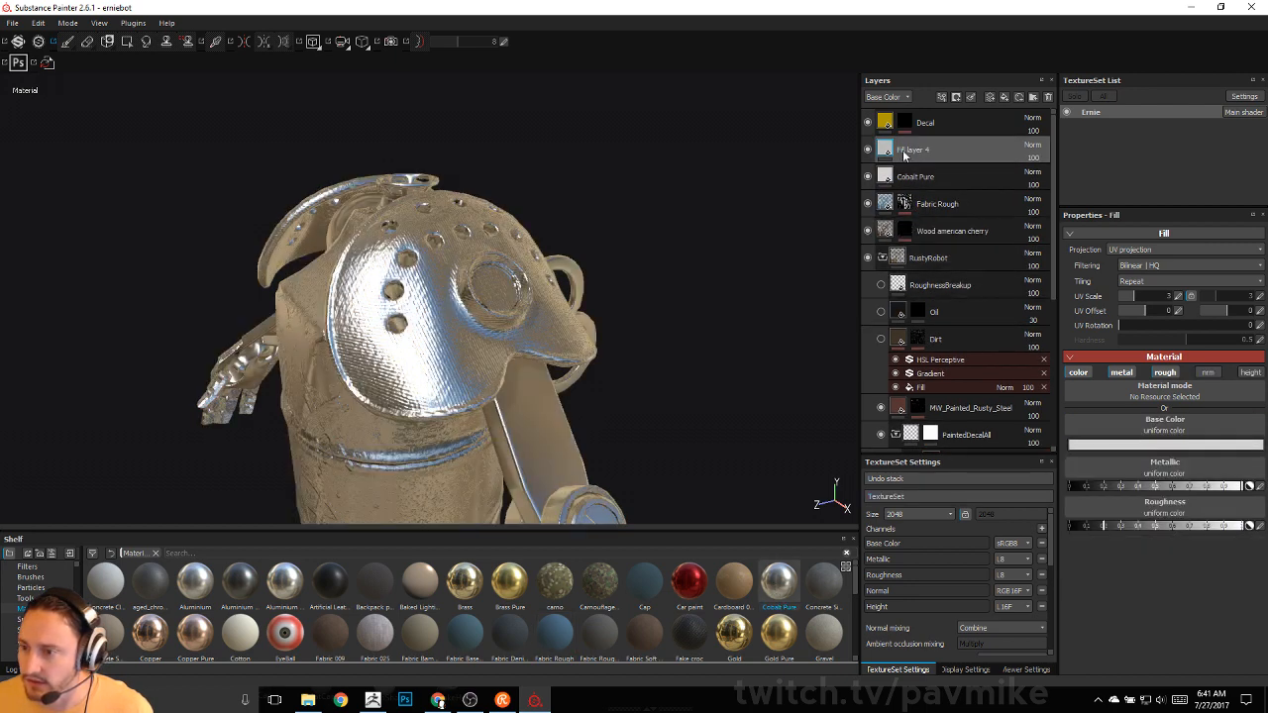
pyautogui.click(1049, 97)
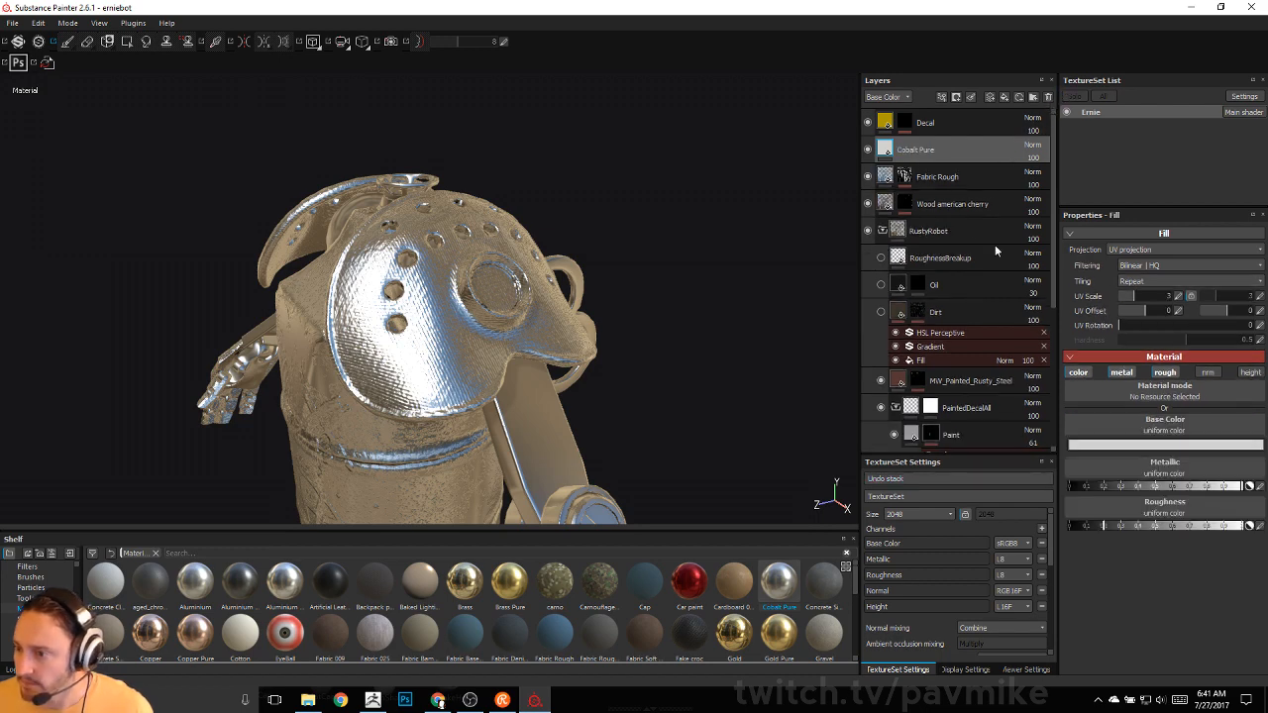
# - Add a black mask to the Cobalt Pure layer and create a smart mask from it
pyautogui.rightClick(935, 146)
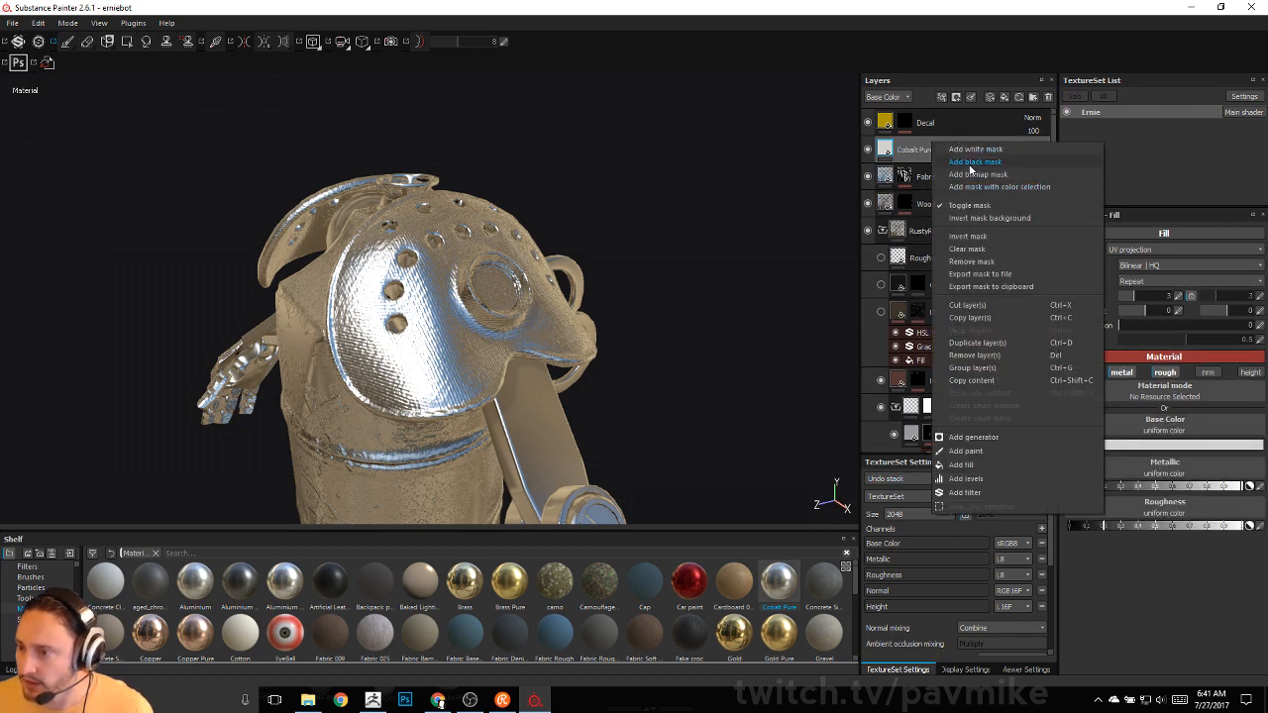
pyautogui.click(975, 161)
pyautogui.rightClick(905, 149)
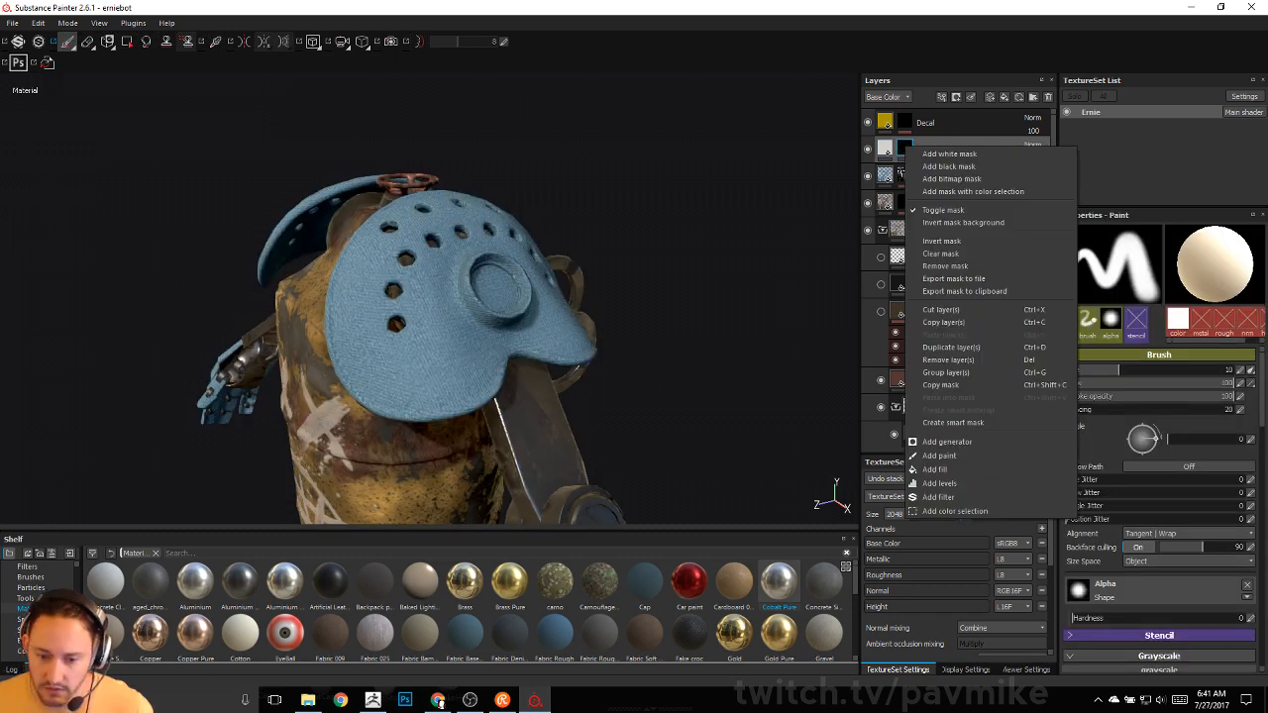
pyautogui.click(953, 422)
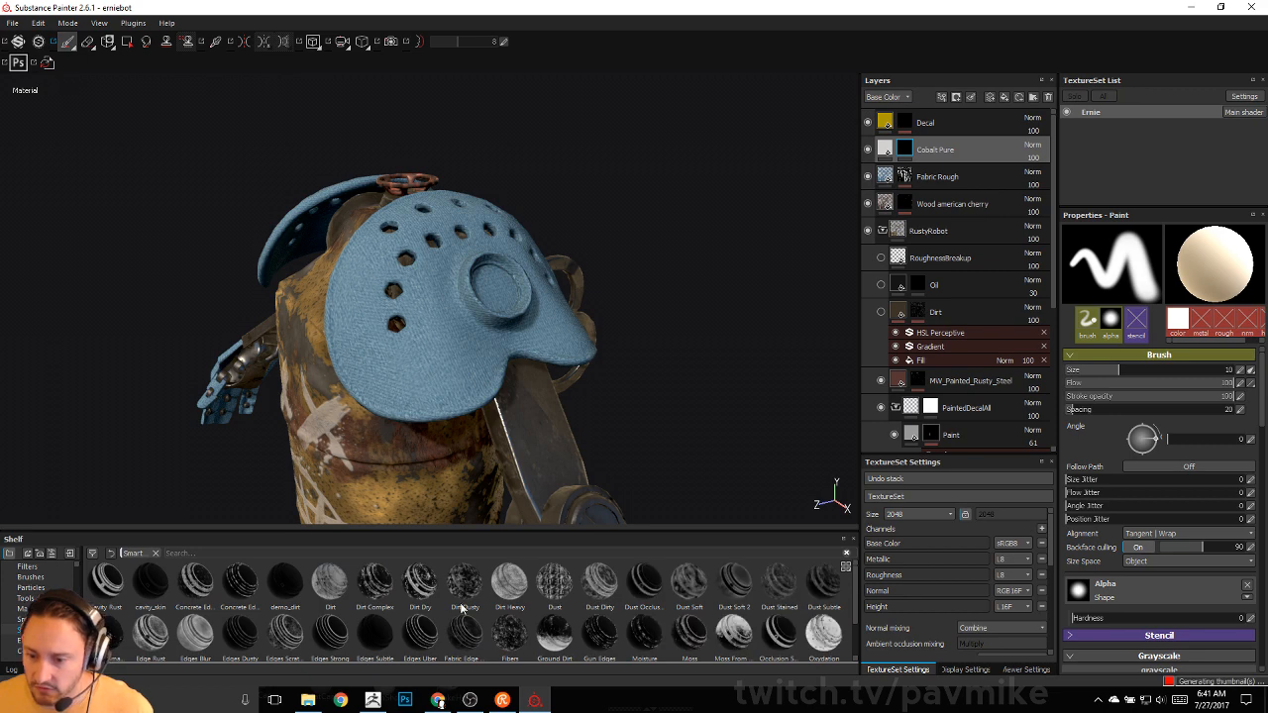
# - Add an MG Metal Edge Wear generator to the Cobalt Pure mask and set its wear level to 0.38
pyautogui.rightClick(908, 151)
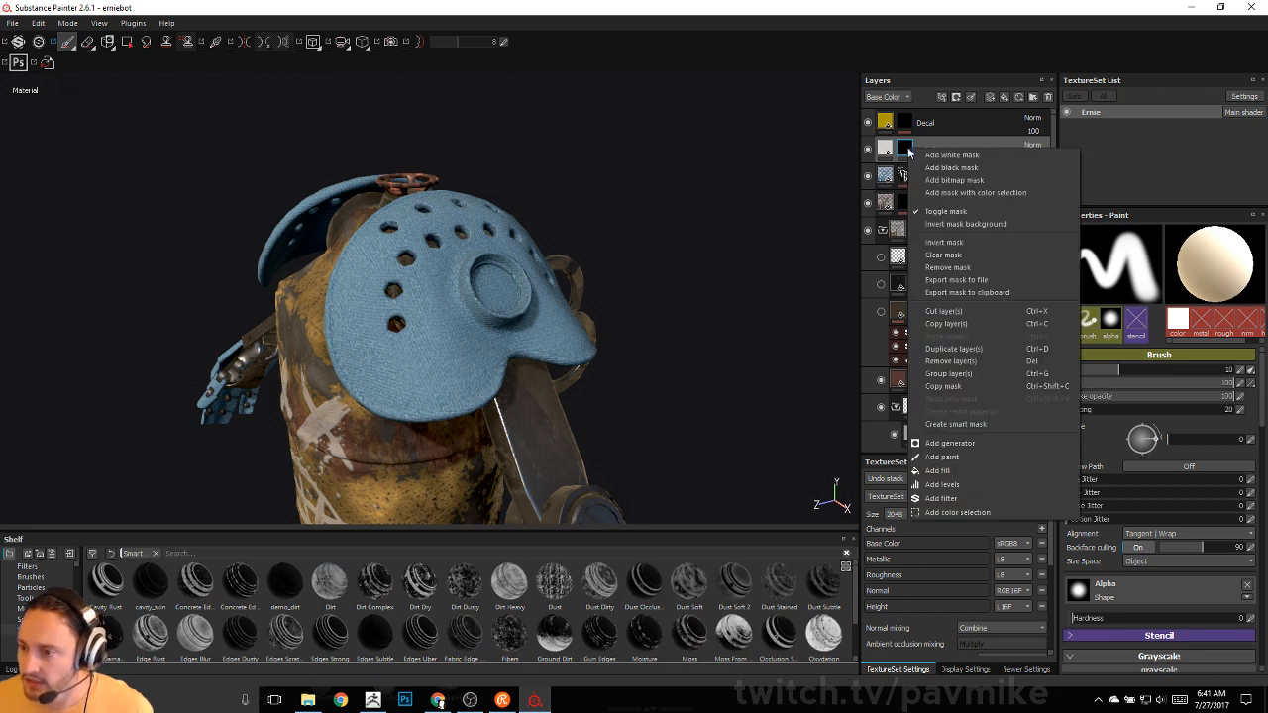
pyautogui.click(949, 443)
pyautogui.click(1094, 252)
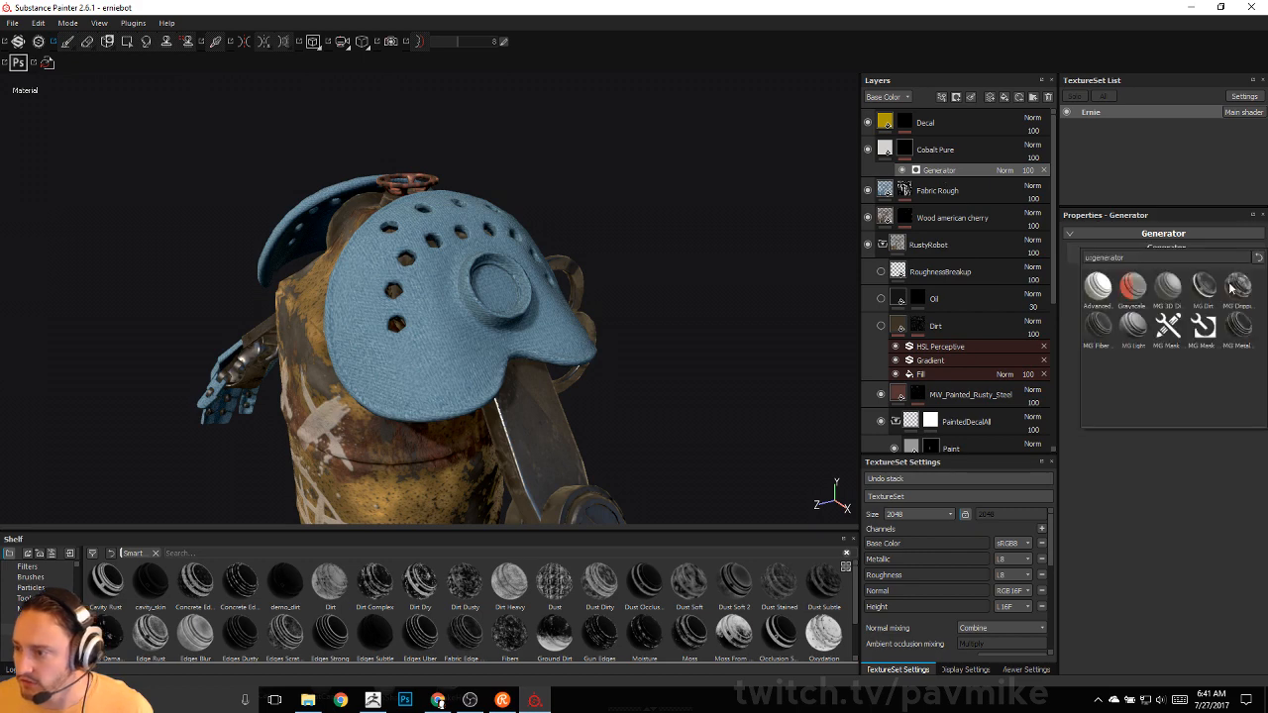
pyautogui.click(1242, 333)
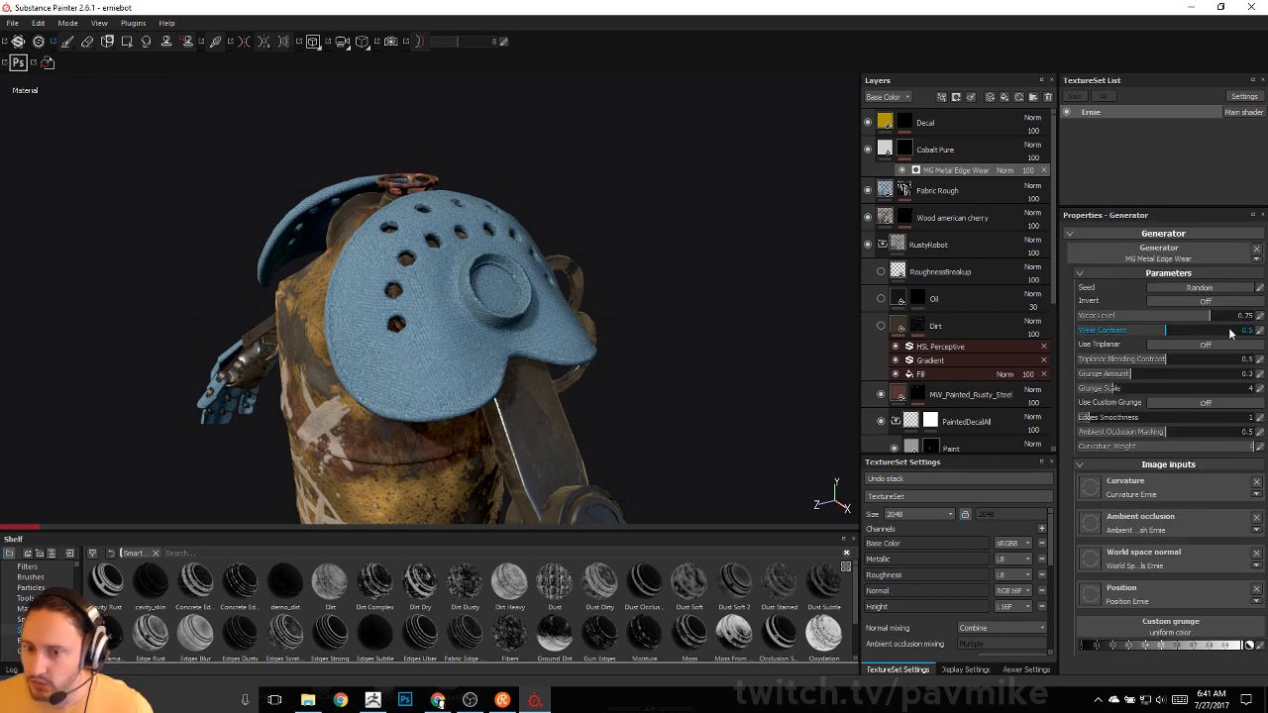
pyautogui.keyDown('alt'); pyautogui.moveTo(564, 238); pyautogui.dragTo(688, 250); pyautogui.keyUp('alt')
pyautogui.click(1134, 311)
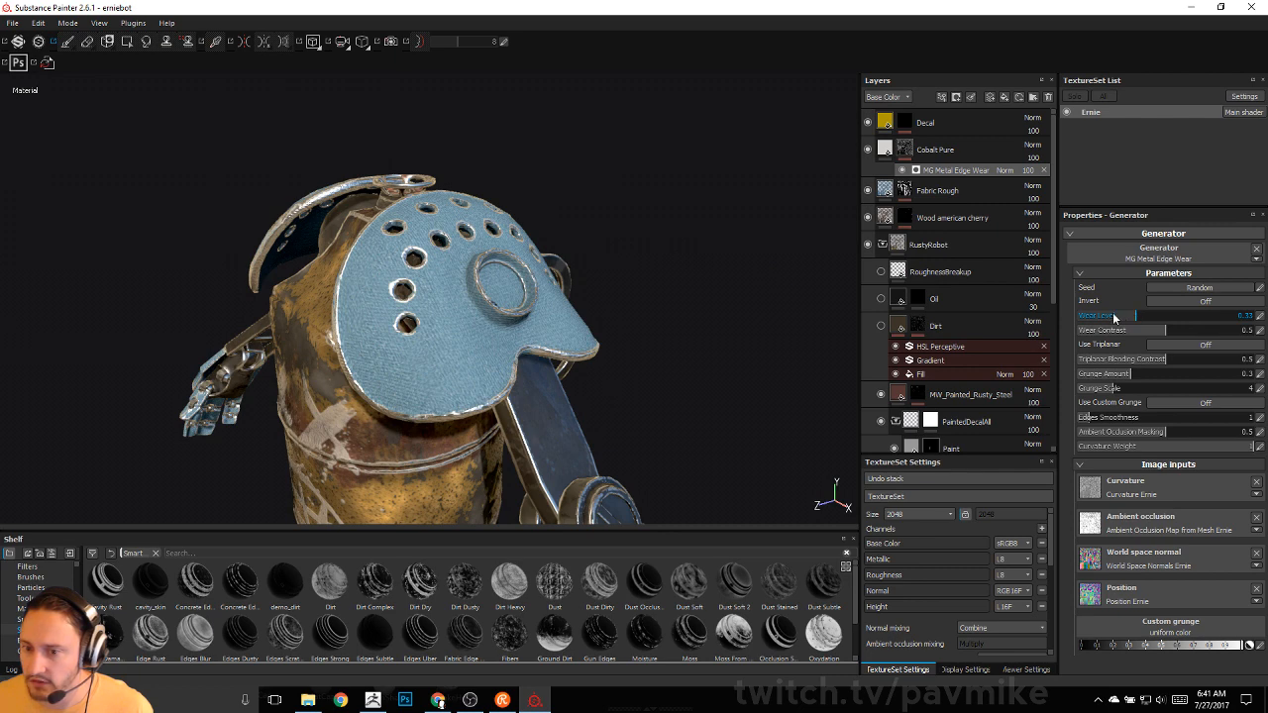
pyautogui.click(1146, 316)
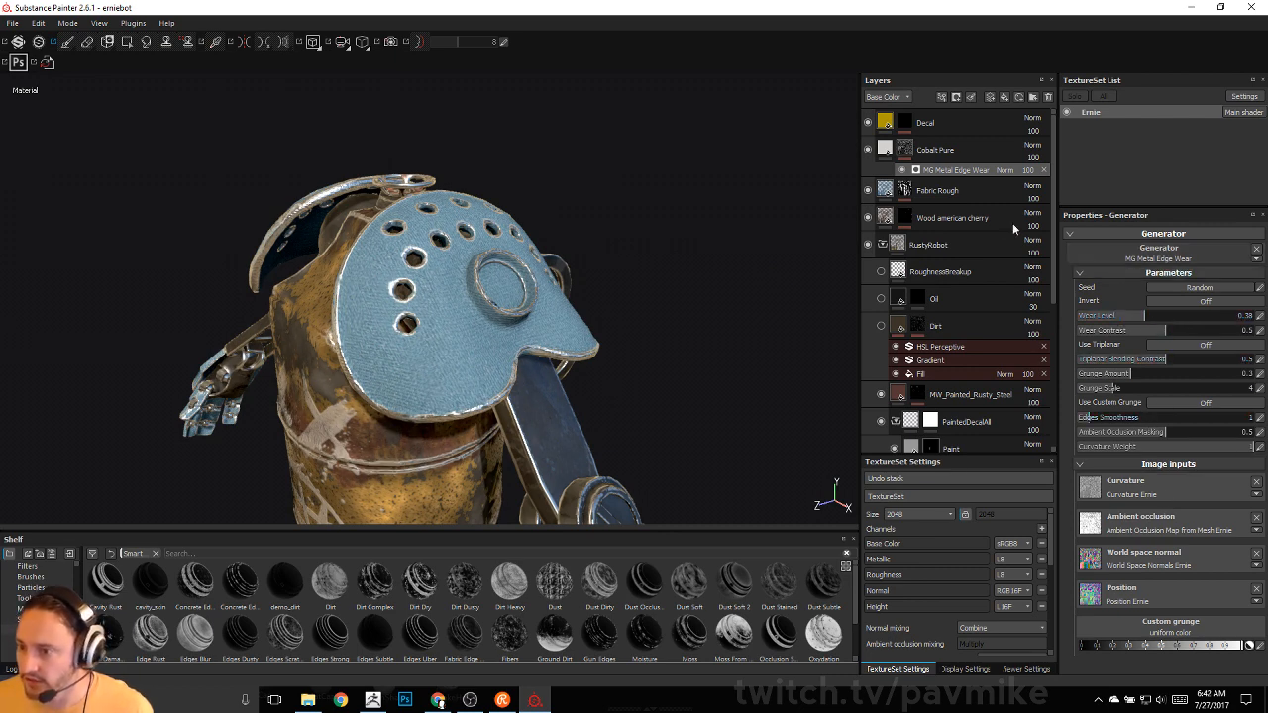
# - Darken the Cobalt Pure fill's base color to a neutral gray of about 0.13 and set its roughness to about 0.3
pyautogui.click(889, 150)
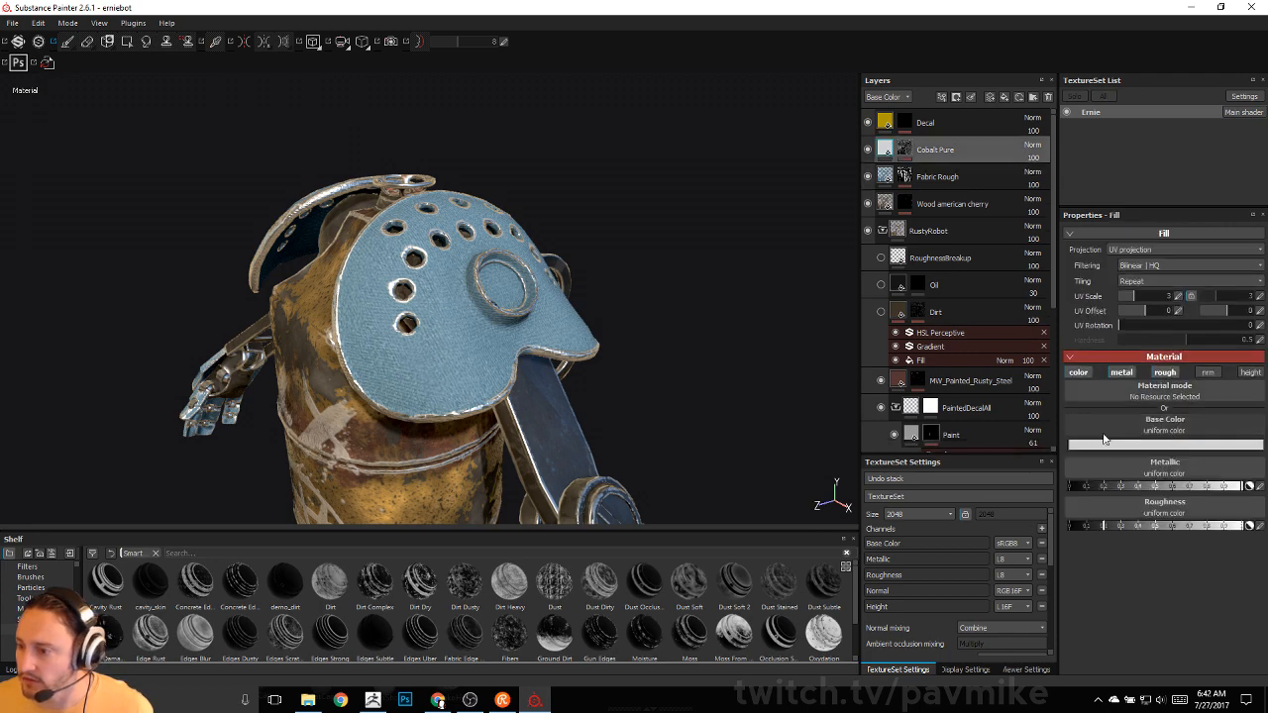
pyautogui.click(1102, 442)
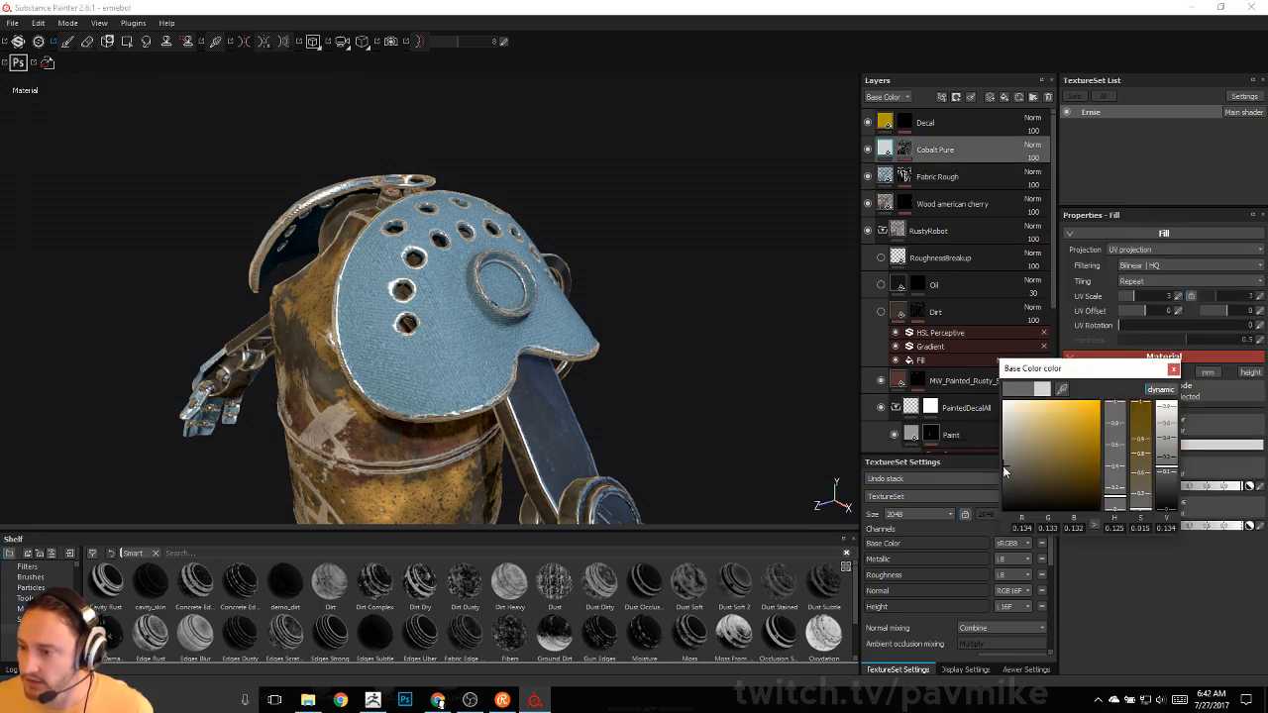
pyautogui.click(1174, 370)
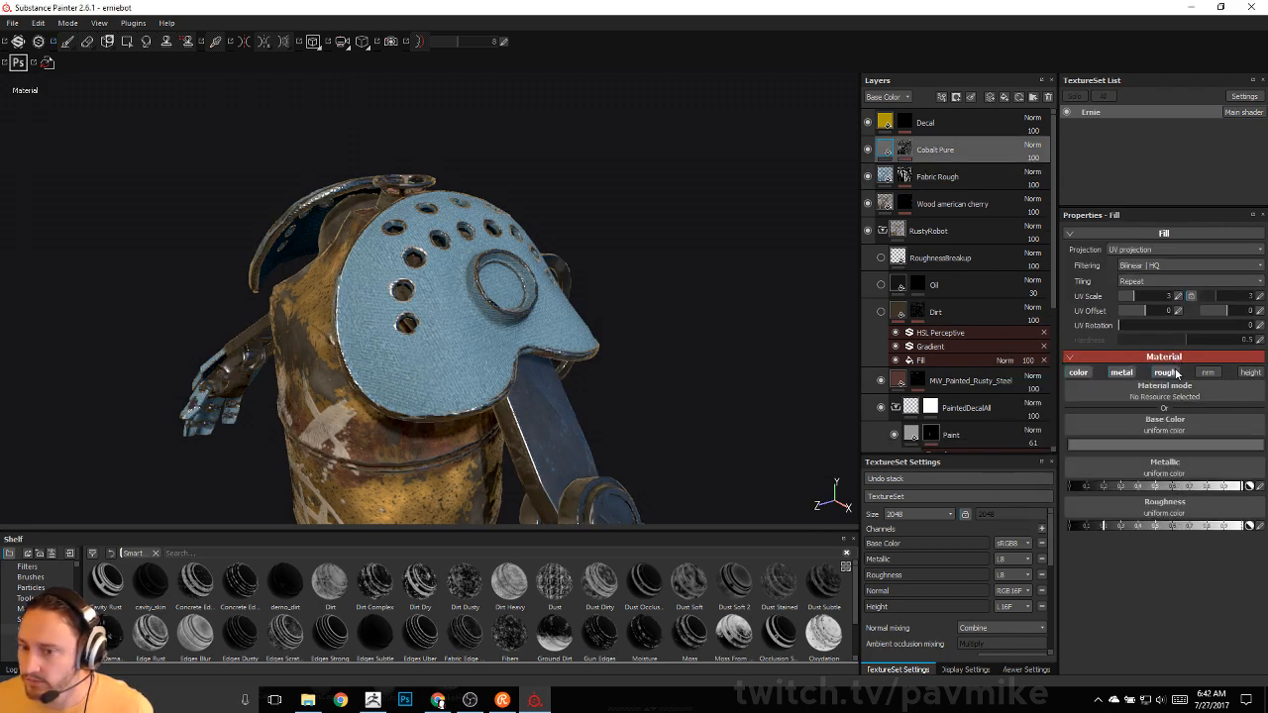
pyautogui.click(1122, 525)
pyautogui.keyDown('alt'); pyautogui.moveTo(537, 229); pyautogui.dragTo(545, 198); pyautogui.keyUp('alt')
pyautogui.moveTo(544, 198)
pyautogui.keyDown('shift'); pyautogui.mouseDown(button='right')
pyautogui.moveTo(598, 203)
pyautogui.moveTo(538, 212)
pyautogui.moveTo(555, 212)
pyautogui.mouseUp(button='right'); pyautogui.keyUp('shift')
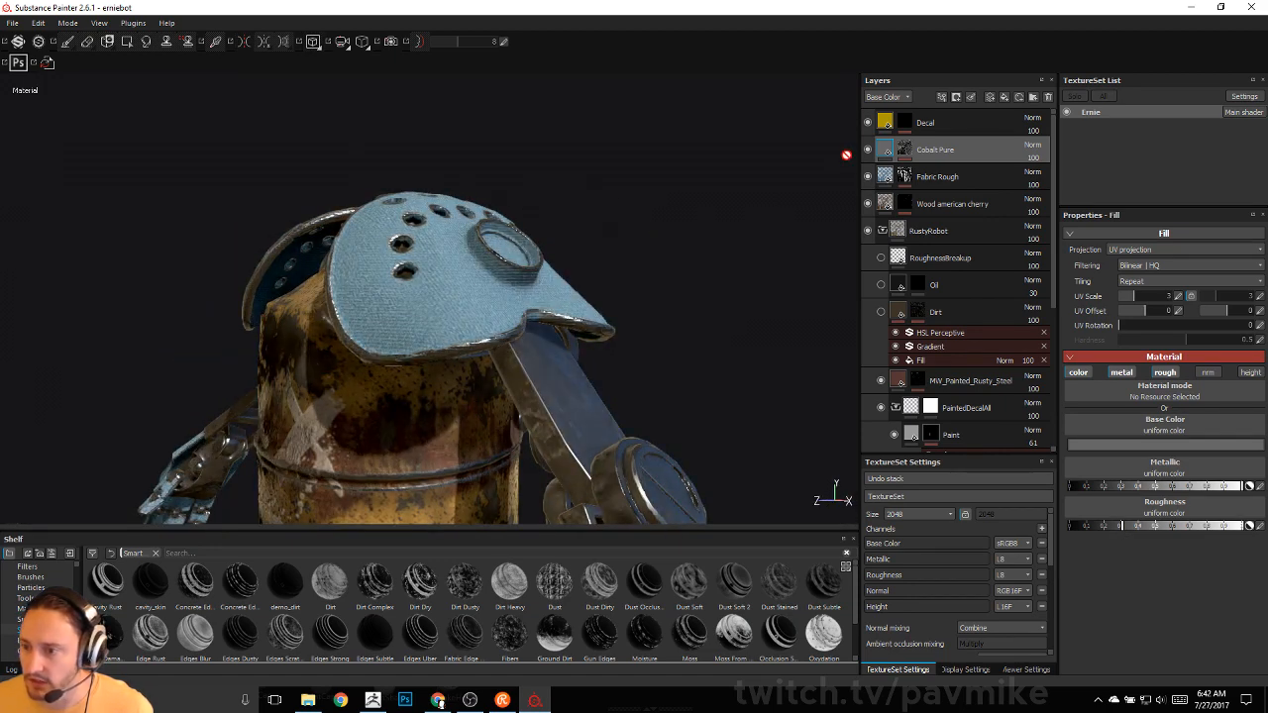
# - Enable the height channel on the Cobalt Pure fill and set its height slightly below zero
pyautogui.click(1250, 373)
pyautogui.keyDown('alt'); pyautogui.moveTo(685, 223); pyautogui.dragTo(700, 263); pyautogui.keyUp('alt')
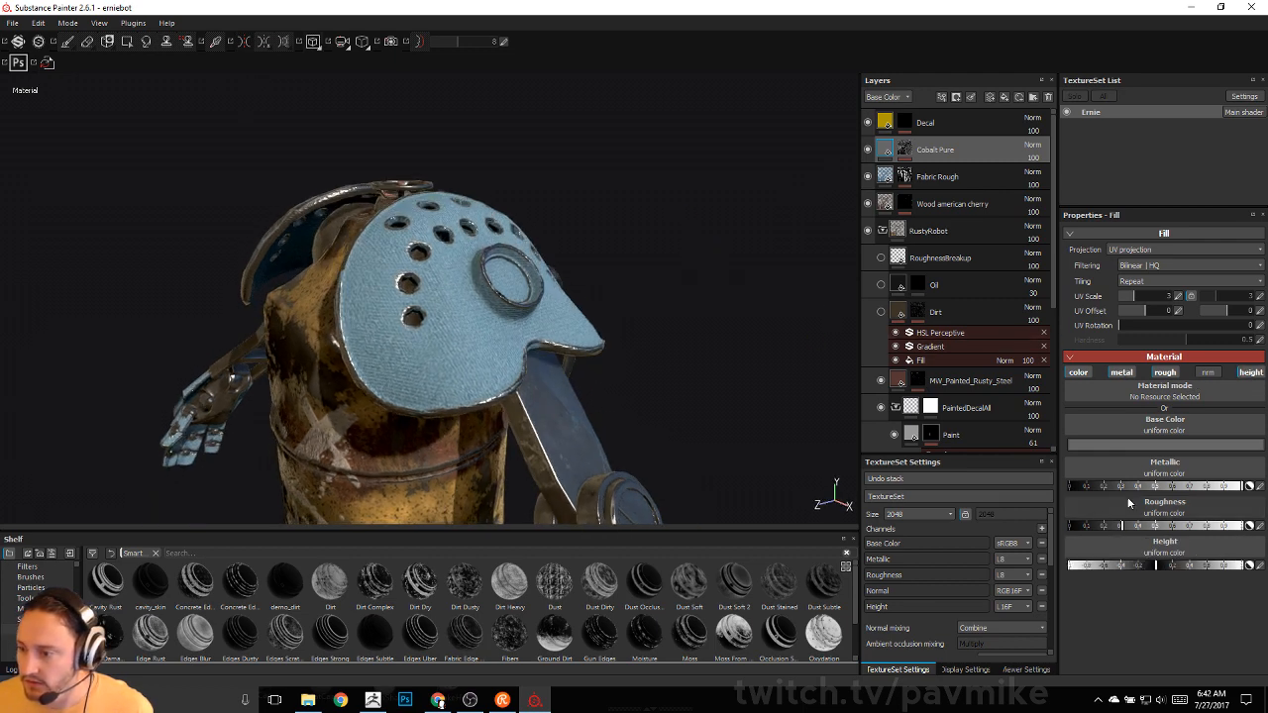
pyautogui.click(1133, 566)
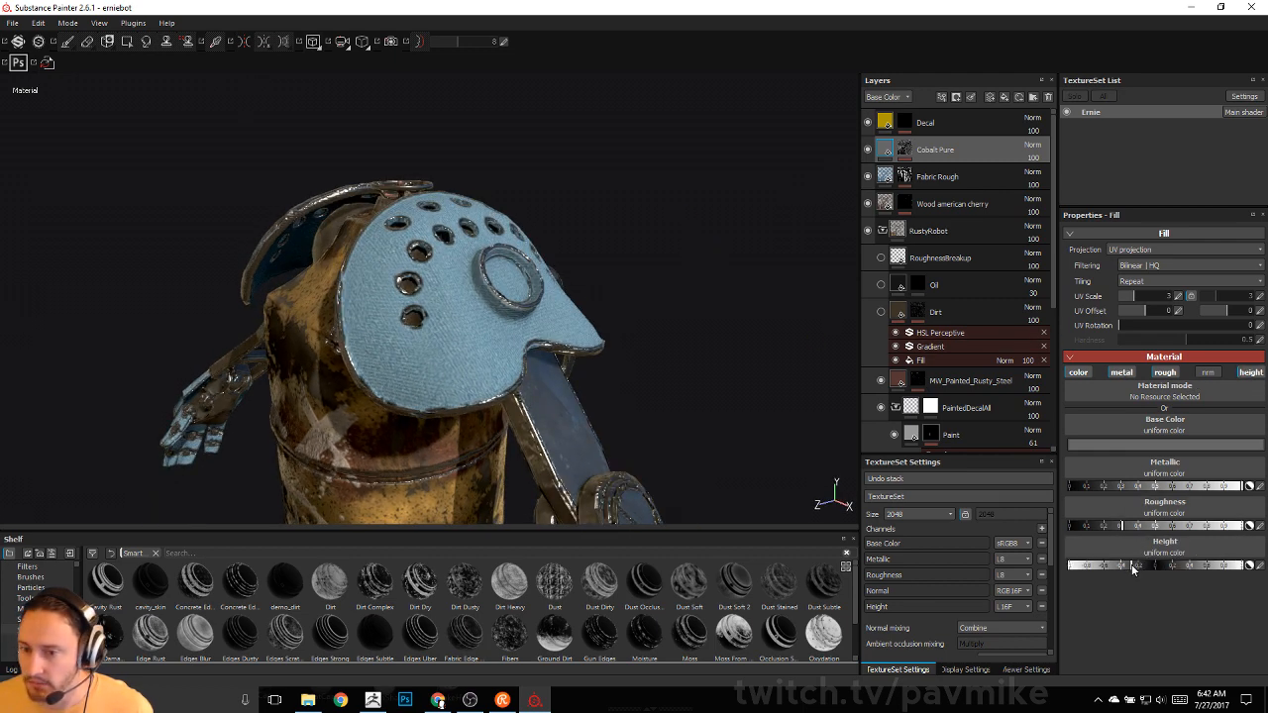
pyautogui.moveTo(1134, 567); pyautogui.dragTo(1158, 569)
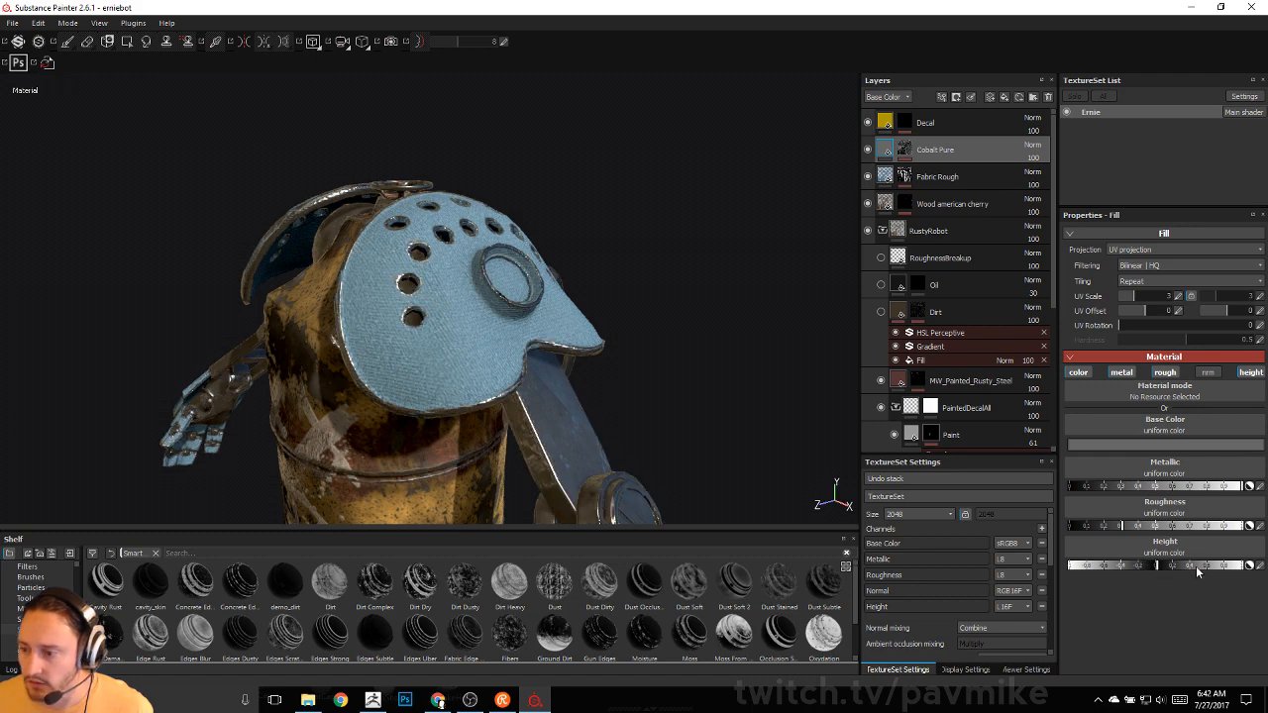
pyautogui.click(1141, 566)
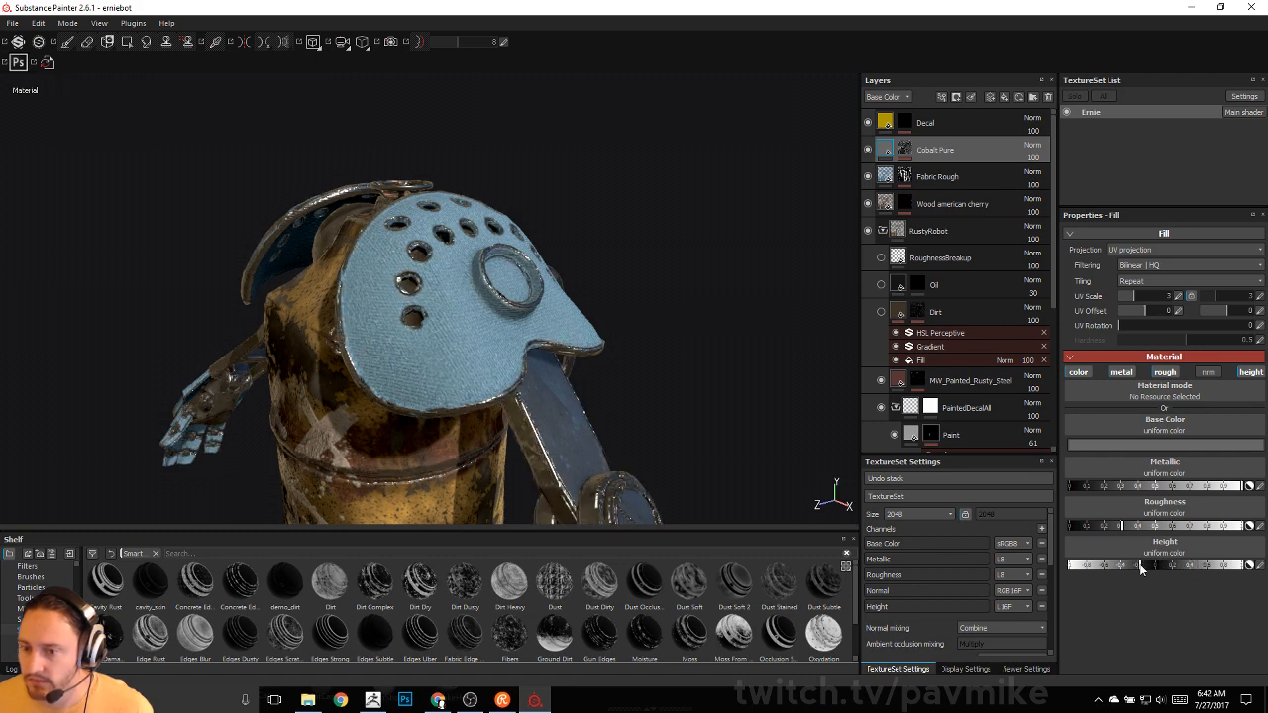
pyautogui.keyDown('alt'); pyautogui.moveTo(636, 218); pyautogui.dragTo(589, 221); pyautogui.keyUp('alt')
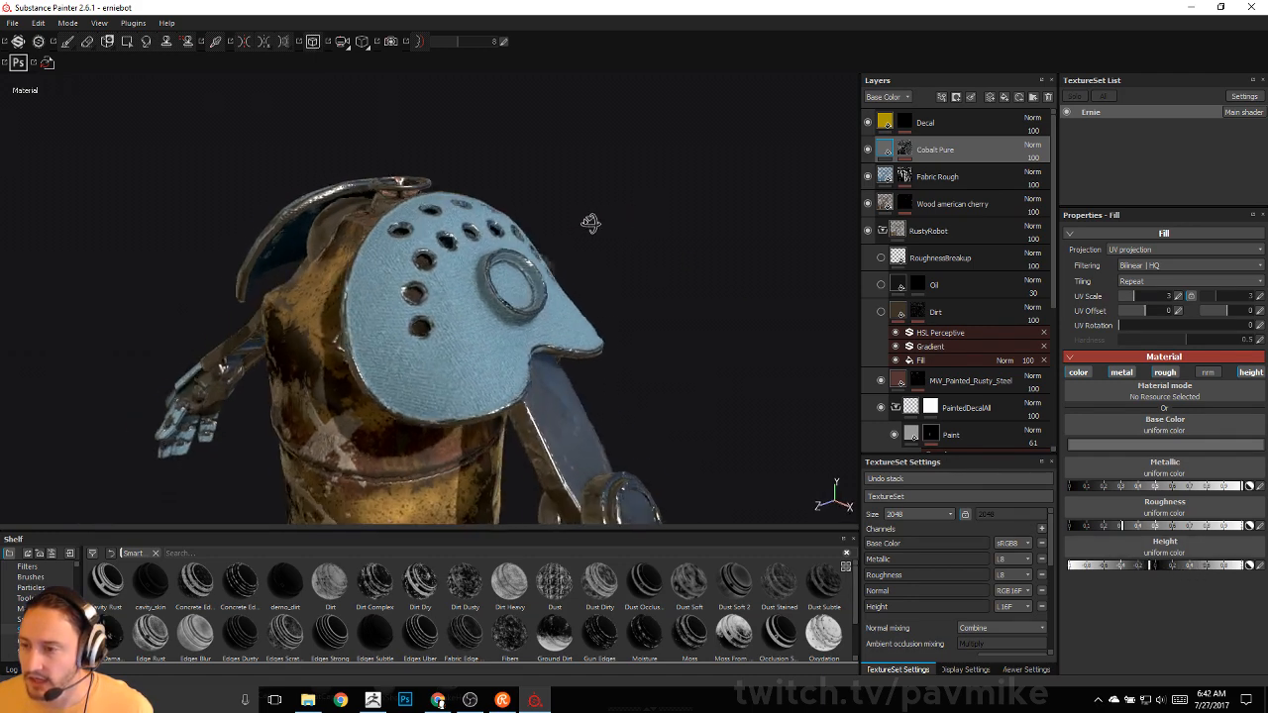
# - Replace the Cobalt Pure mask with a color selection mask using the shoulder plate's magenta ID color
pyautogui.rightClick(909, 154)
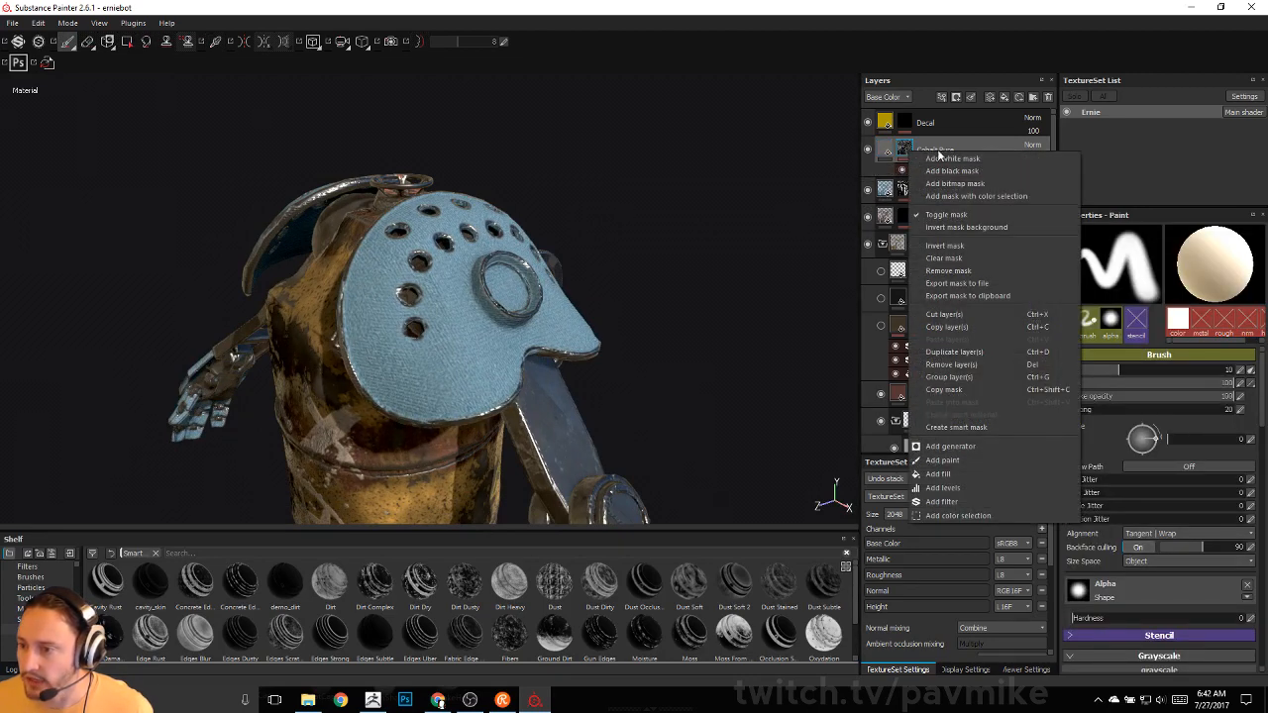
pyautogui.click(943, 196)
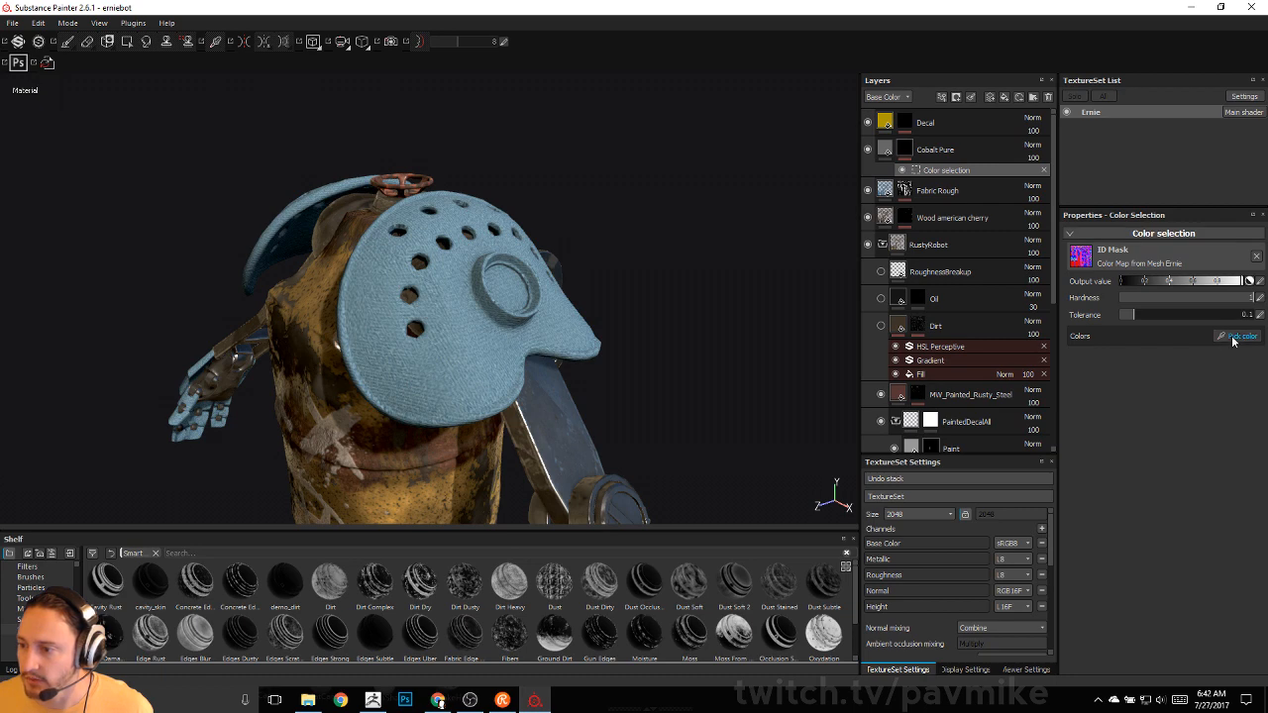
pyautogui.click(1236, 337)
pyautogui.click(478, 286)
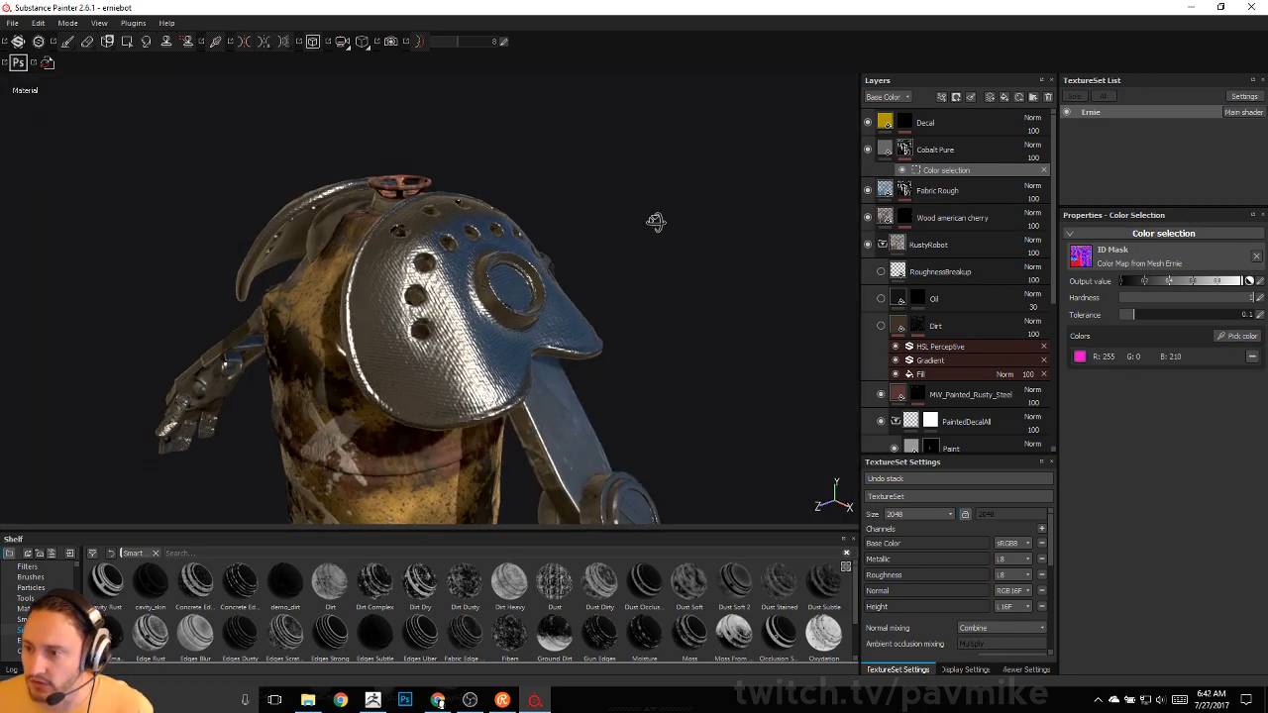
# - Add an MG Metal Edge Wear generator above the color selection, blend it with Multiply, and compare with the Cobalt Pure layer hidden
pyautogui.rightClick(957, 171)
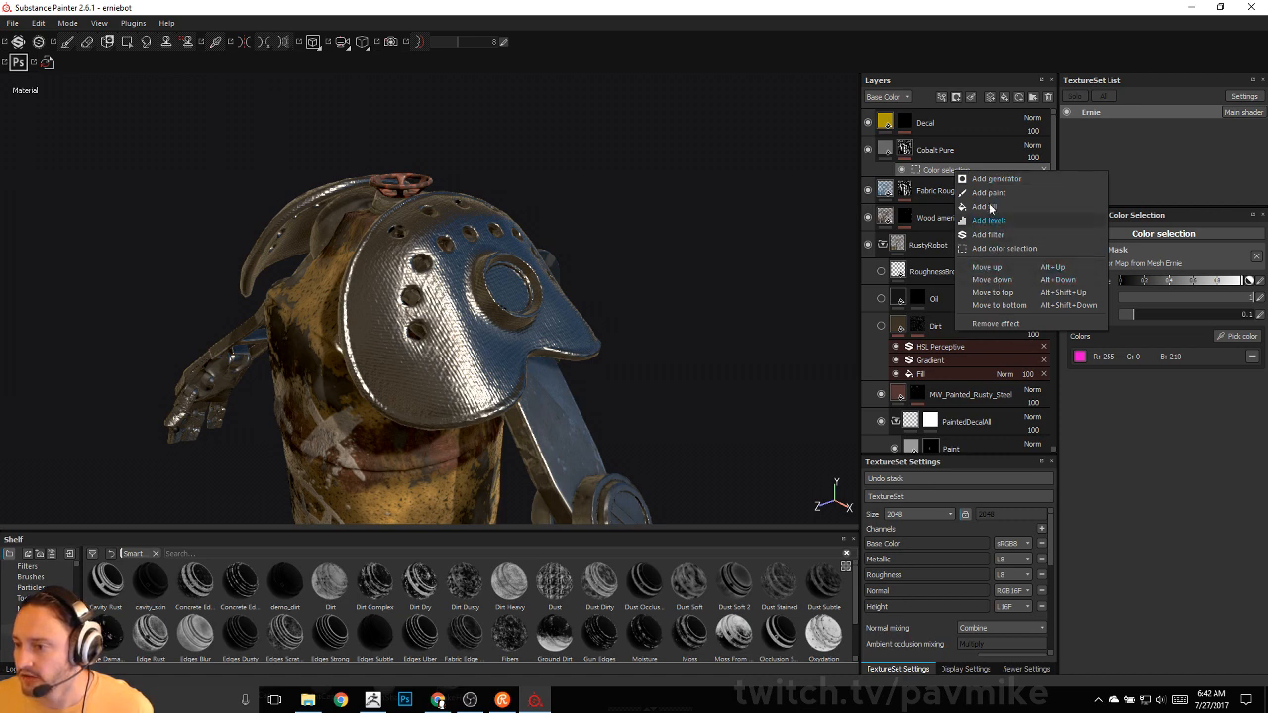
pyautogui.click(993, 180)
pyautogui.click(1202, 255)
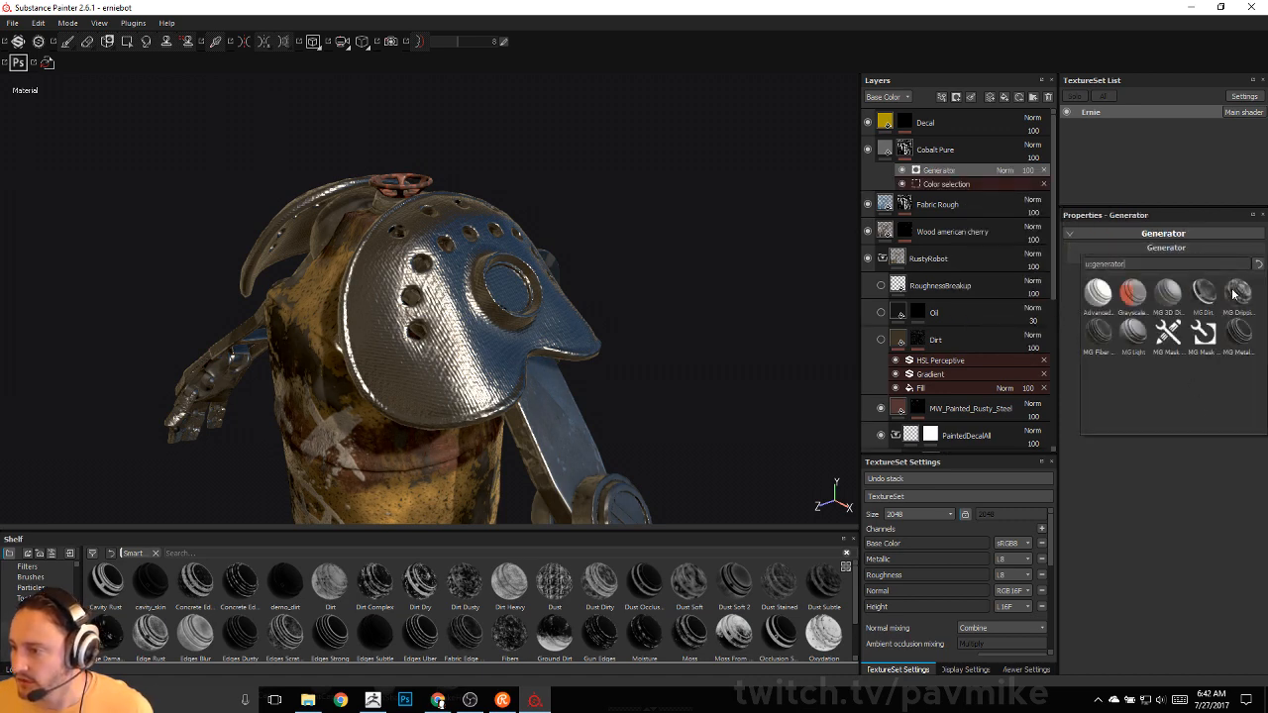
pyautogui.click(1238, 335)
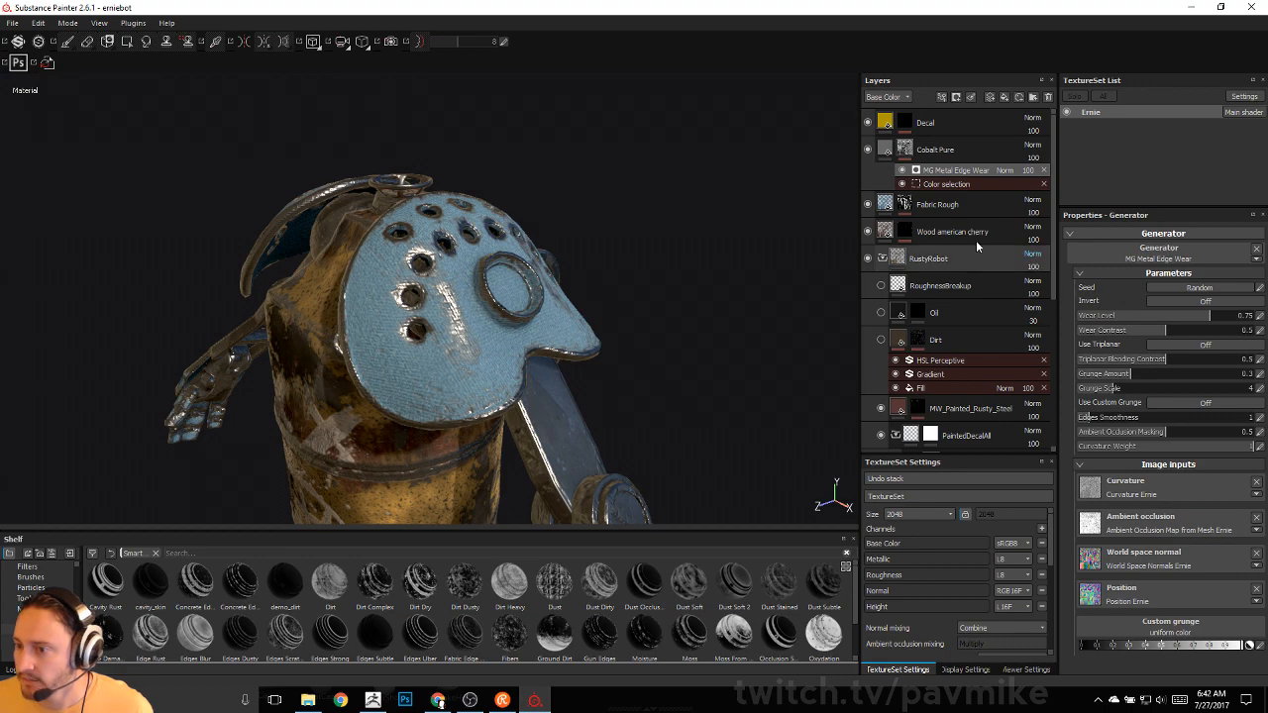
pyautogui.click(1003, 170)
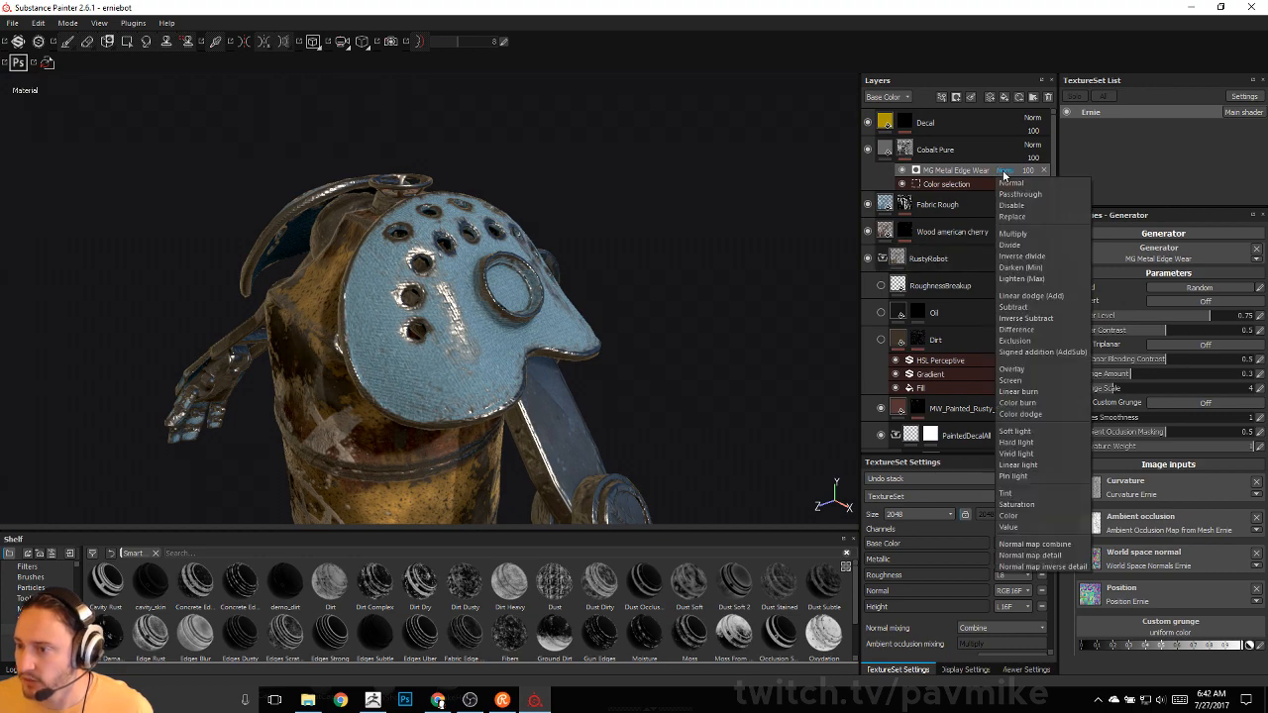
pyautogui.click(1018, 234)
pyautogui.keyDown('alt'); pyautogui.moveTo(645, 199); pyautogui.dragTo(375, 241); pyautogui.keyUp('alt')
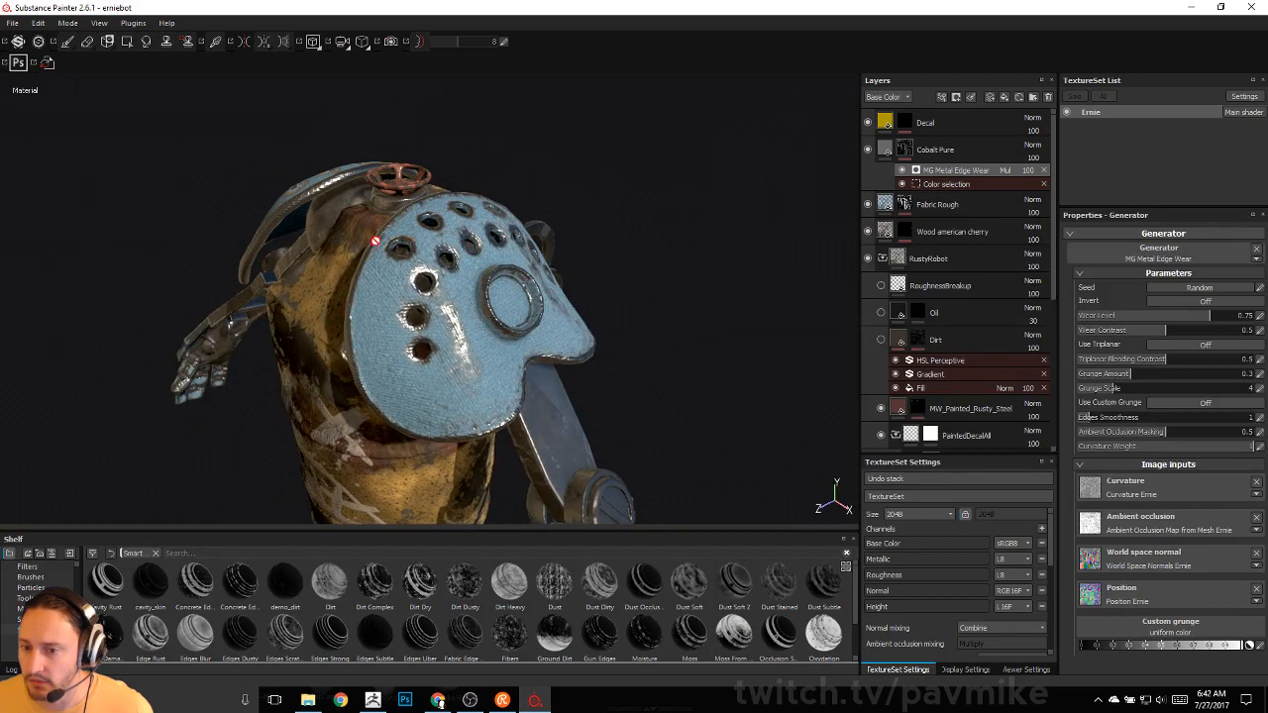
pyautogui.click(869, 150)
pyautogui.click(869, 150)
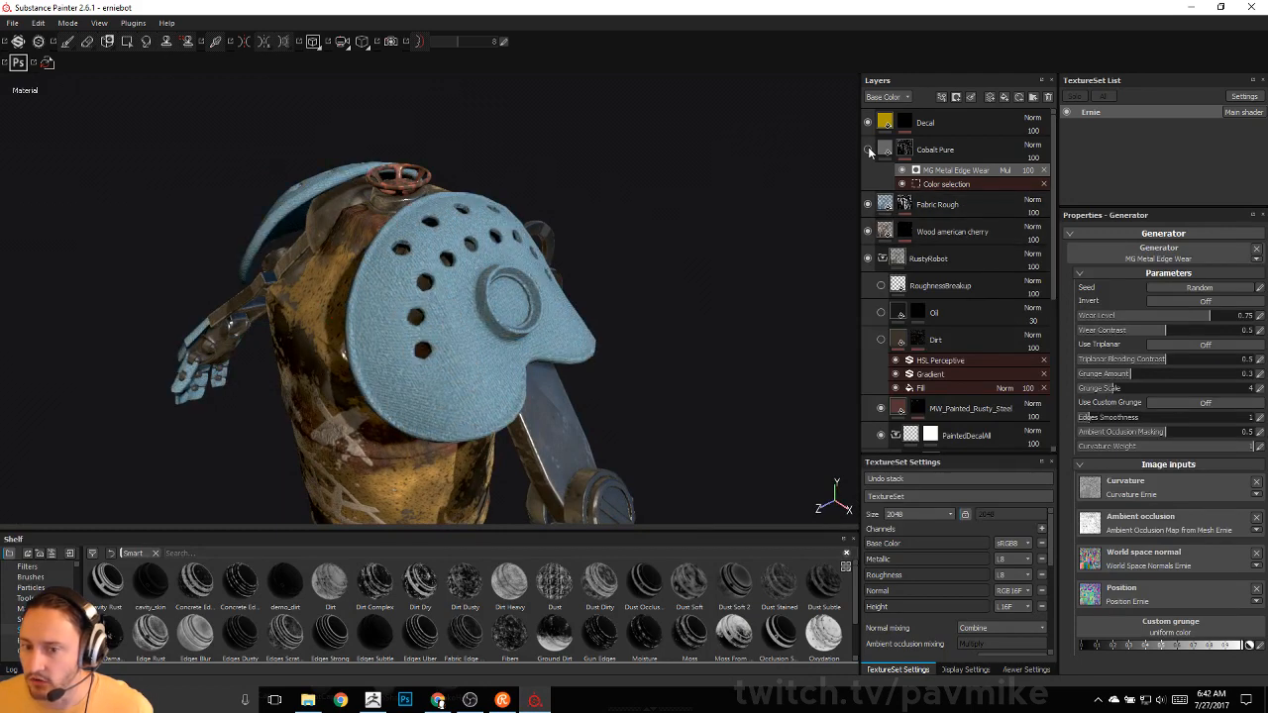
pyautogui.click(869, 150)
# - Add a paint effect on top of the Cobalt Pure mask stack and choose the Dirt 2 brush
pyautogui.keyDown('alt'); pyautogui.moveTo(628, 269); pyautogui.dragTo(359, 184); pyautogui.keyUp('alt')
pyautogui.keyDown('alt'); pyautogui.moveTo(725, 386); pyautogui.dragTo(851, 238); pyautogui.keyUp('alt')
pyautogui.rightClick(943, 175)
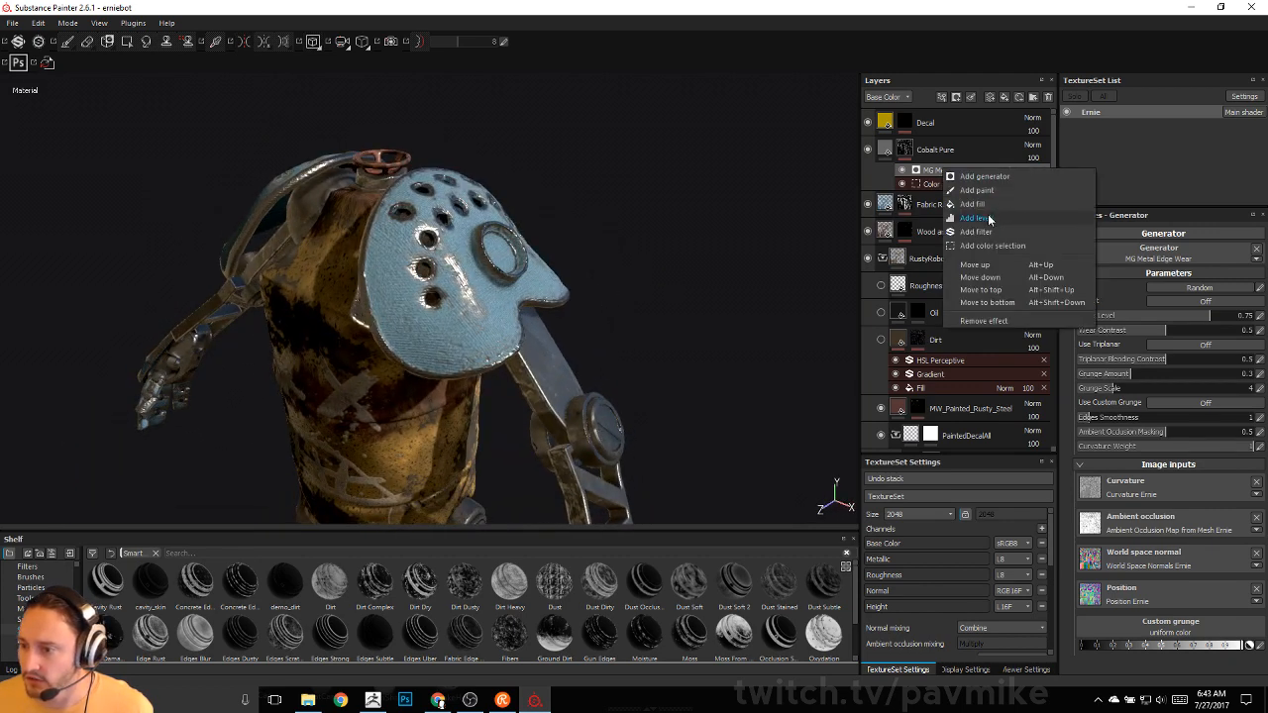
pyautogui.click(979, 190)
pyautogui.keyDown('alt'); pyautogui.moveTo(624, 287); pyautogui.dragTo(565, 266); pyautogui.keyUp('alt')
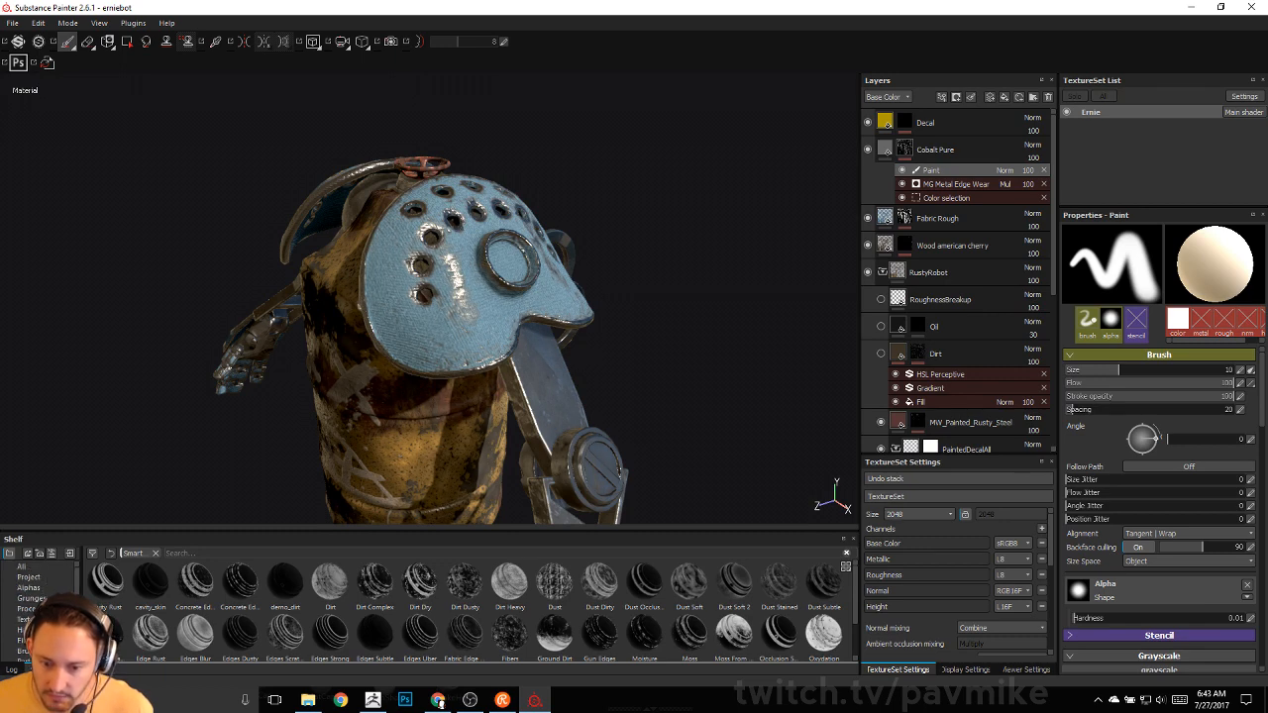
pyautogui.click(23, 619)
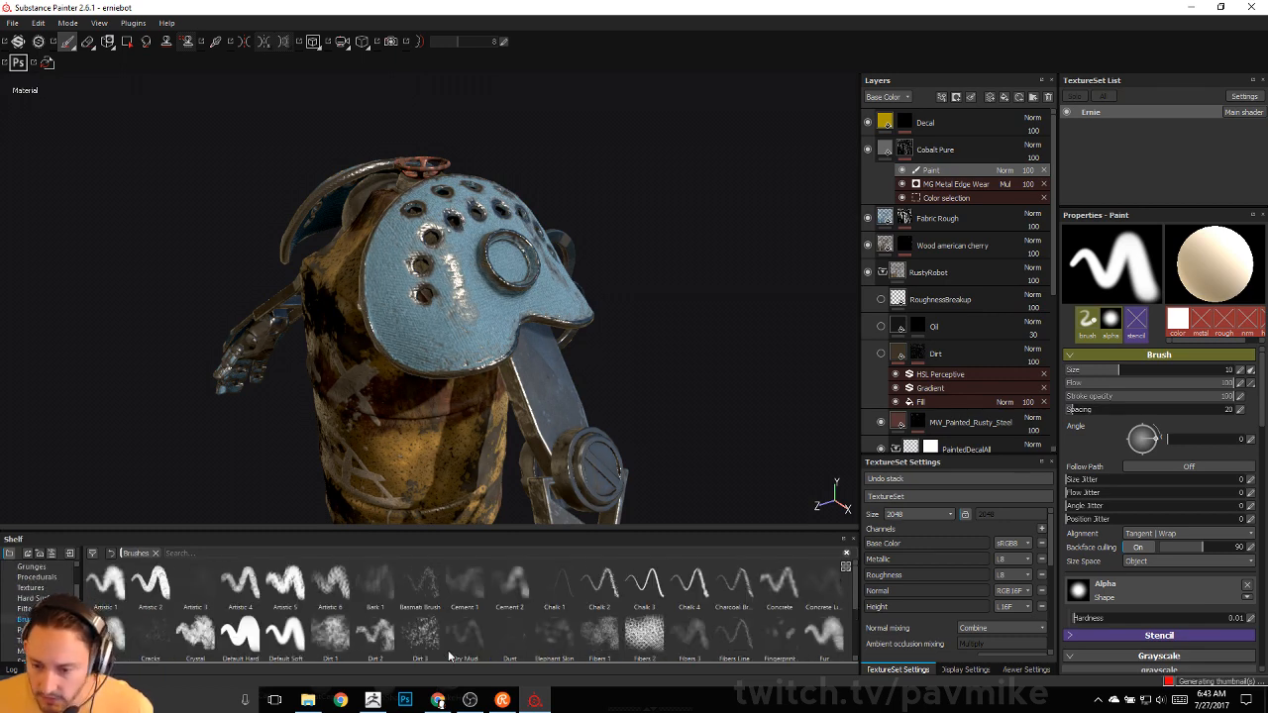
pyautogui.click(383, 637)
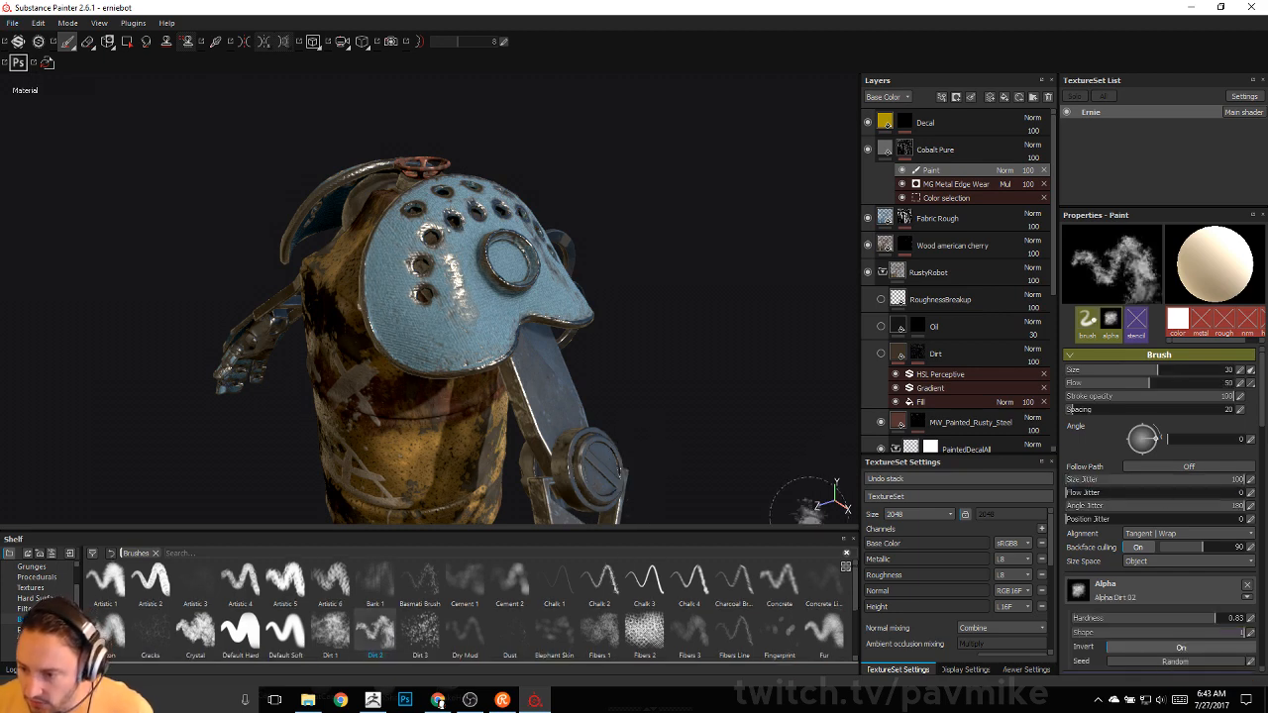
pyautogui.scroll(-1, 856, 611)
pyautogui.scroll(-1, 856, 615)
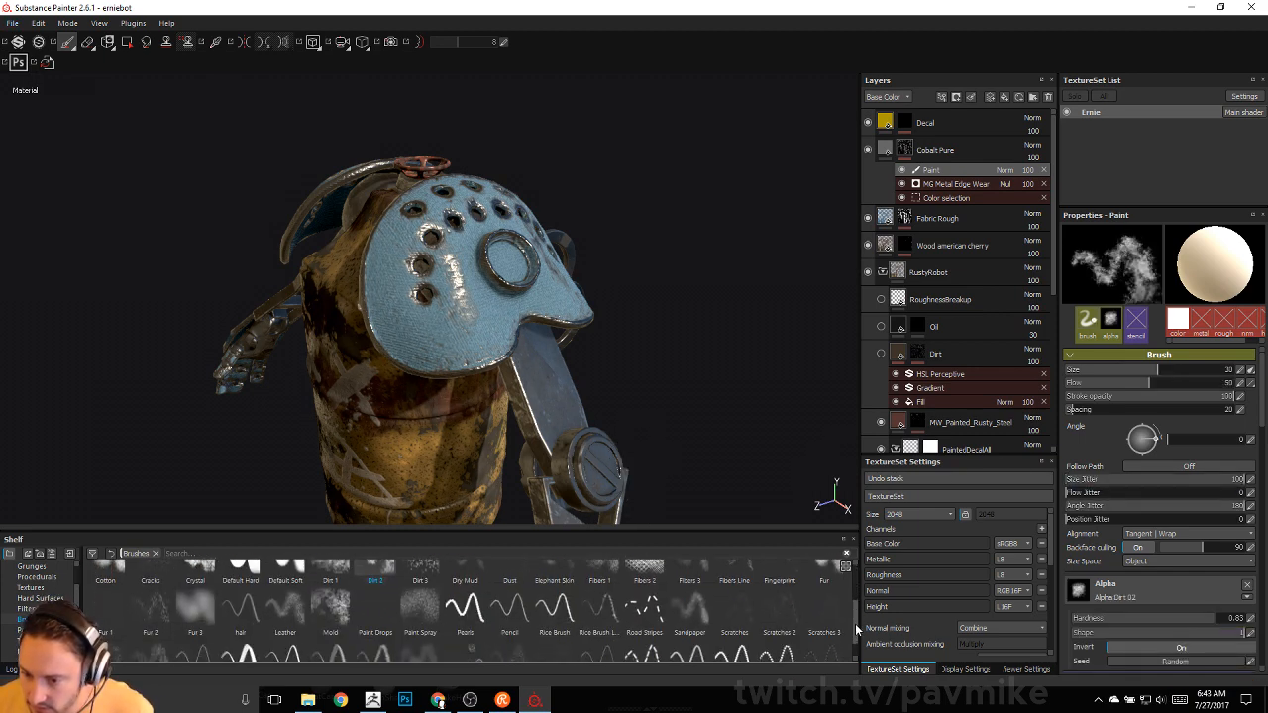
pyautogui.moveTo(854, 620); pyautogui.dragTo(855, 611)
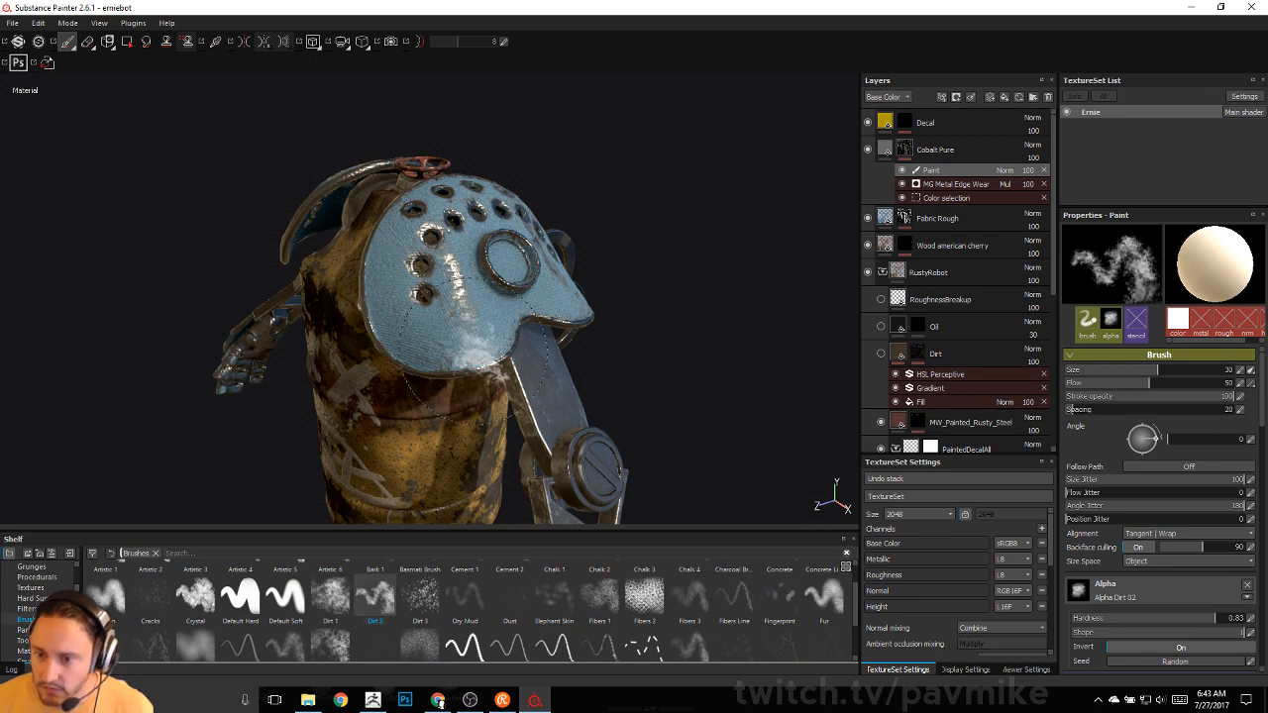
# - Reduce the brush size to 14.42 and paint worn metal patches across the lower part of the shoulder plate
pyautogui.keyDown('ctrl'); pyautogui.moveTo(430, 304); pyautogui.dragTo(367, 304, button='right'); pyautogui.keyUp('ctrl')
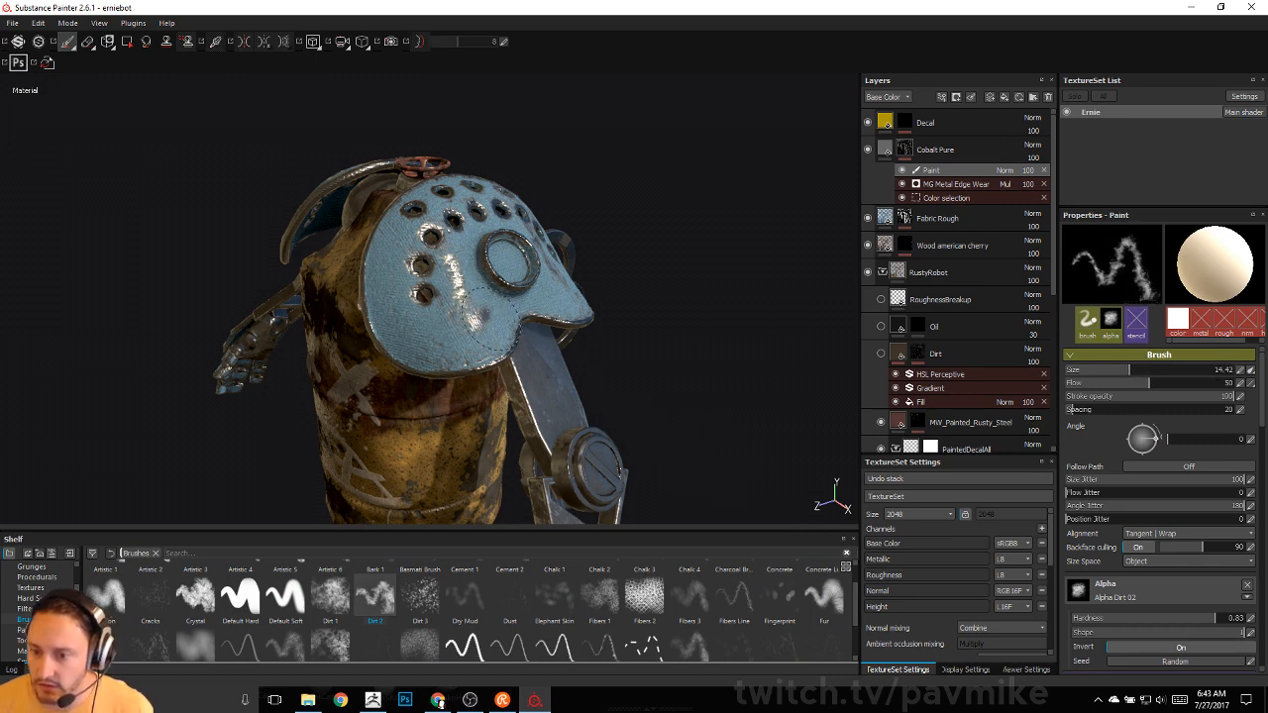
pyautogui.moveTo(483, 315); pyautogui.dragTo(511, 339)
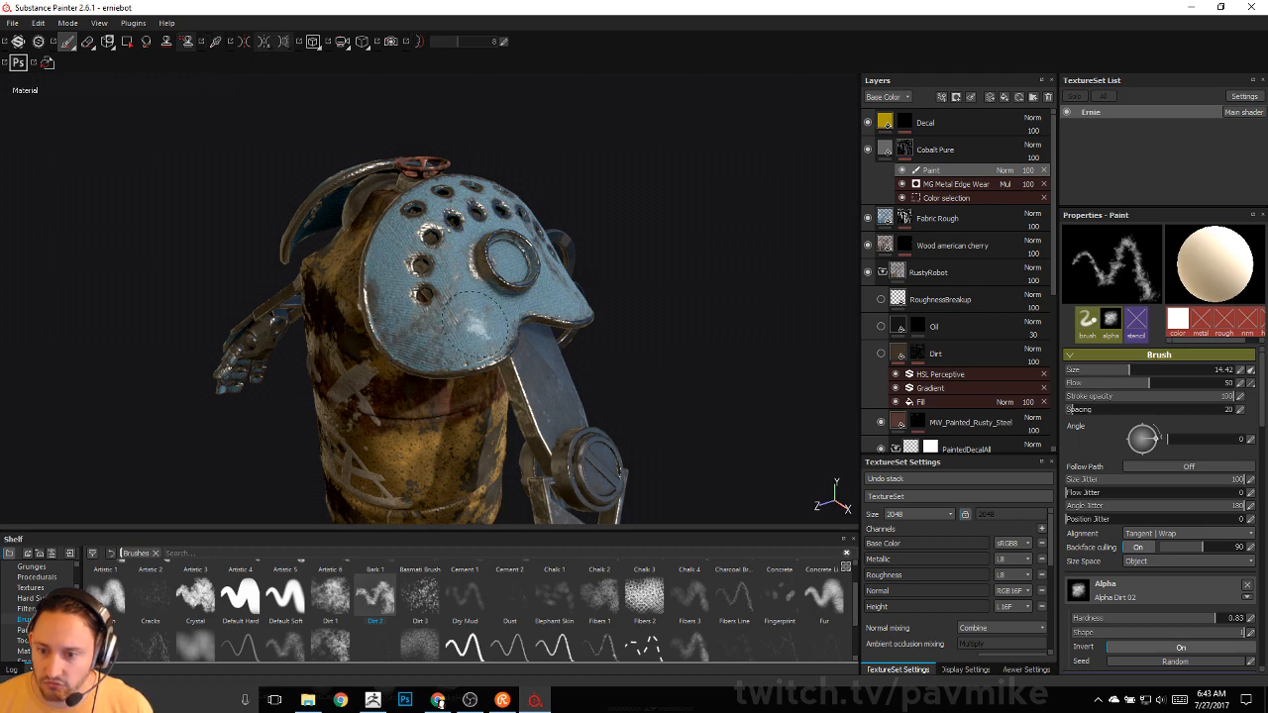
pyautogui.keyDown('alt'); pyautogui.moveTo(669, 330); pyautogui.dragTo(695, 268); pyautogui.keyUp('alt')
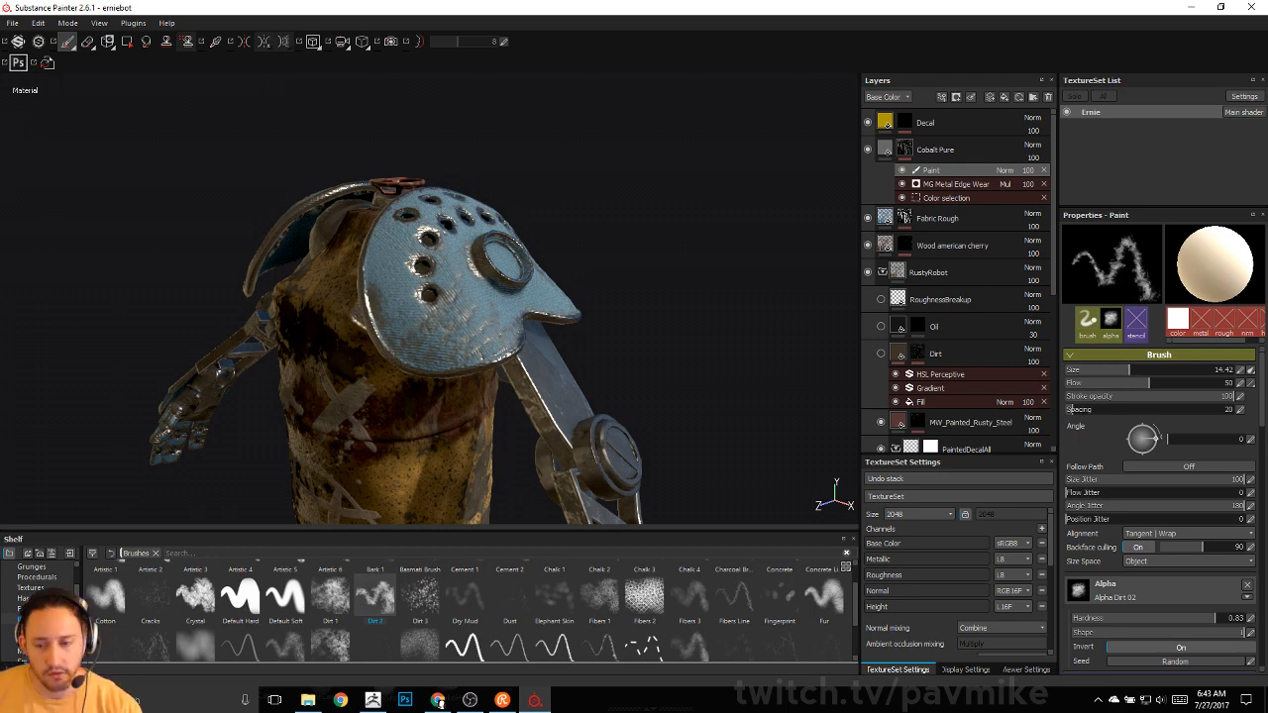
pyautogui.keyDown('alt'); pyautogui.moveTo(566, 244); pyautogui.dragTo(594, 289); pyautogui.keyUp('alt')
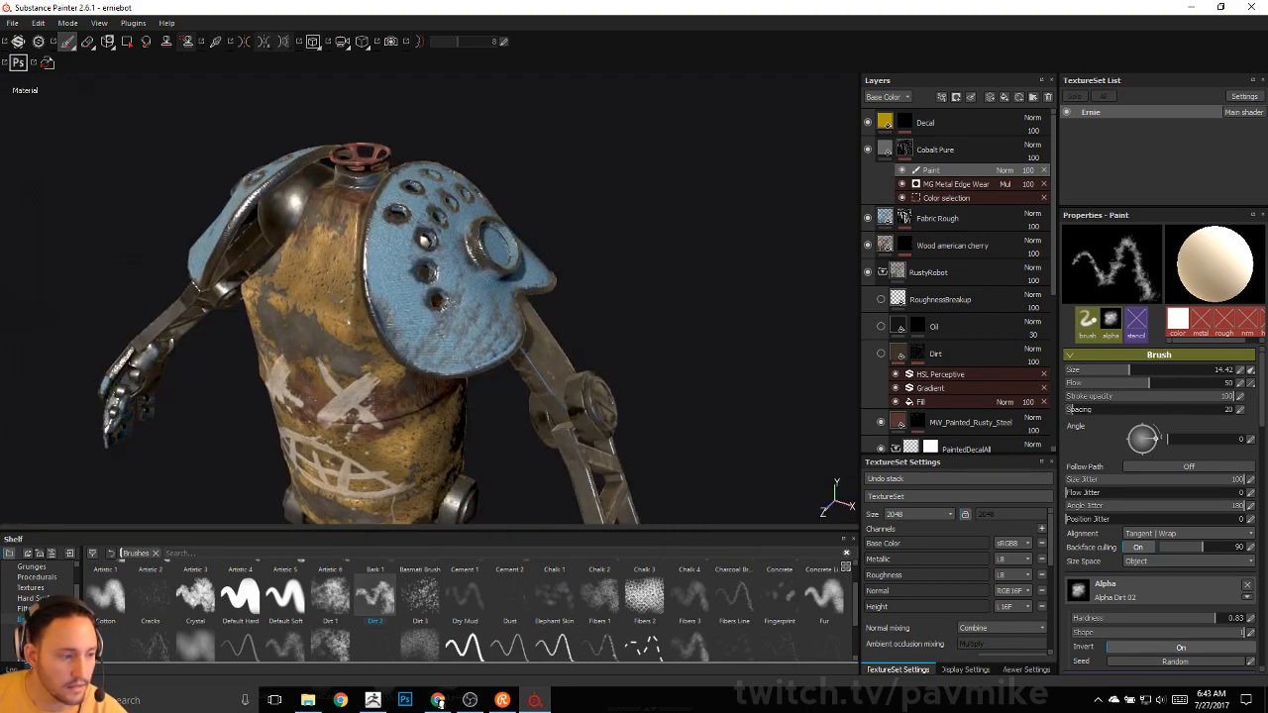
# - Switch to Chrome, open the Speed Modeling and Texturing playlist on YouTube, skim 001 Disclaimer and look through the video list
pyautogui.click(438, 701)
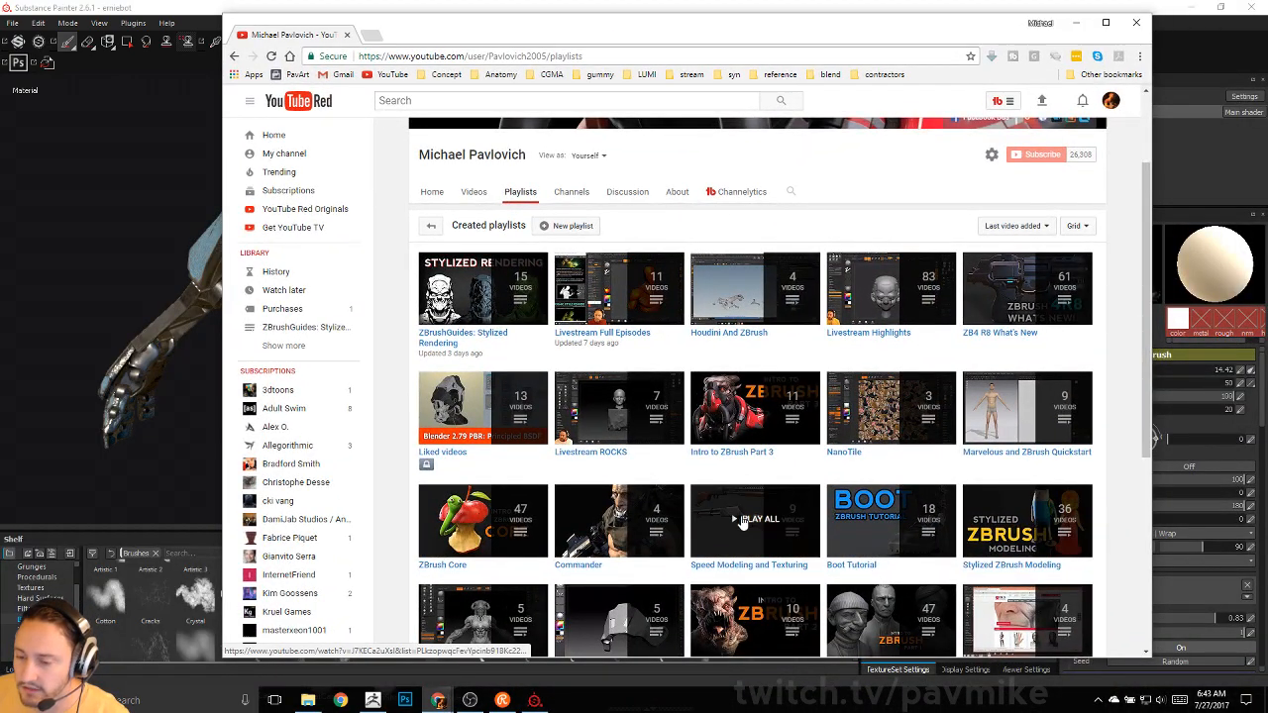
pyautogui.click(741, 523)
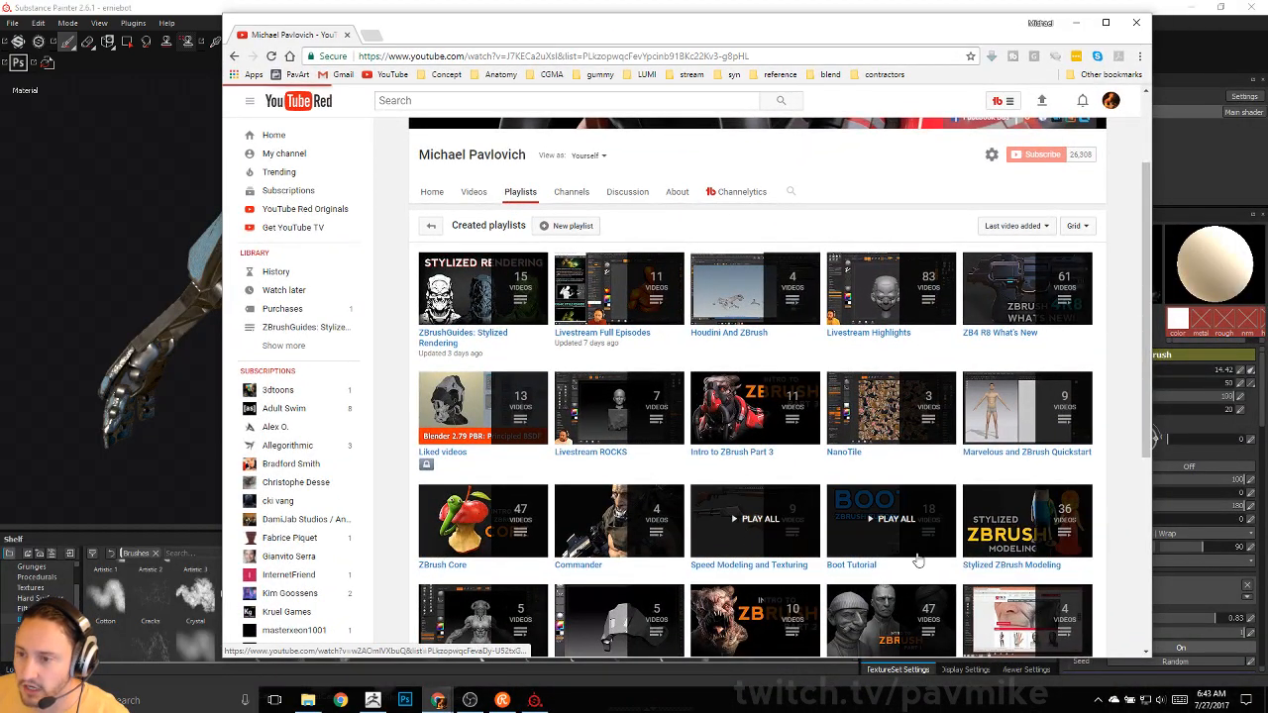
pyautogui.click(350, 429)
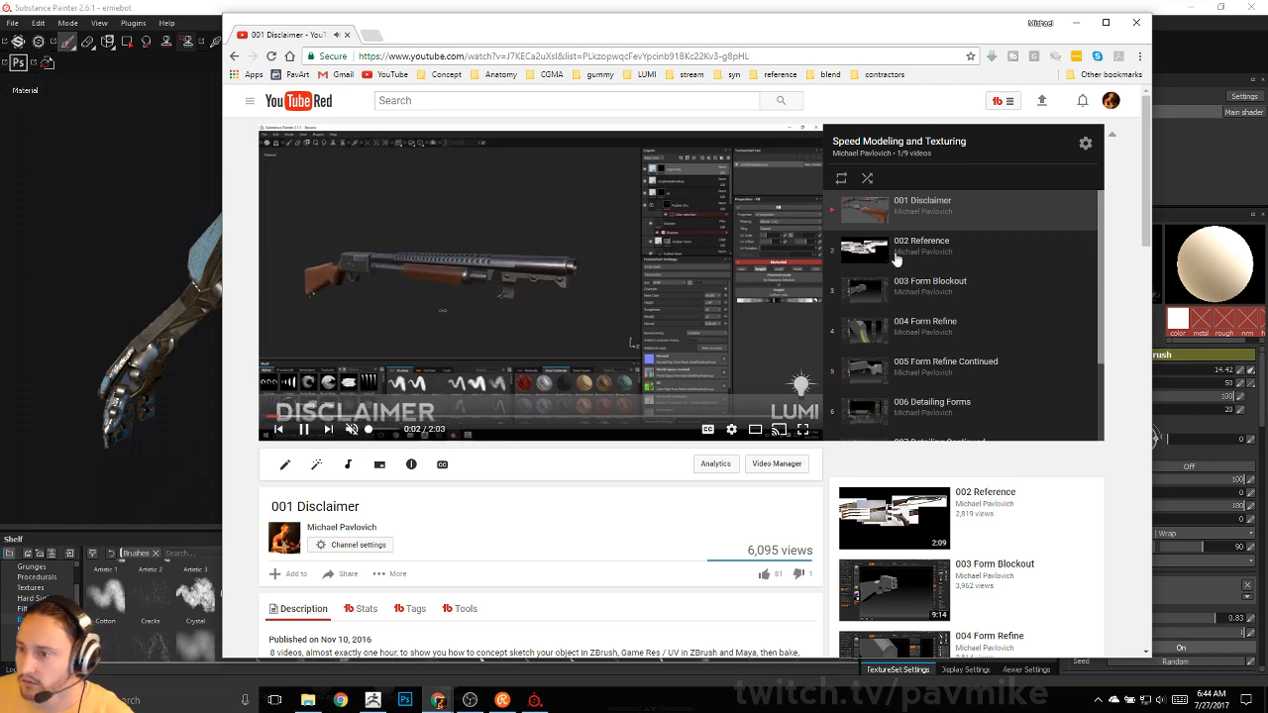
pyautogui.click(552, 417)
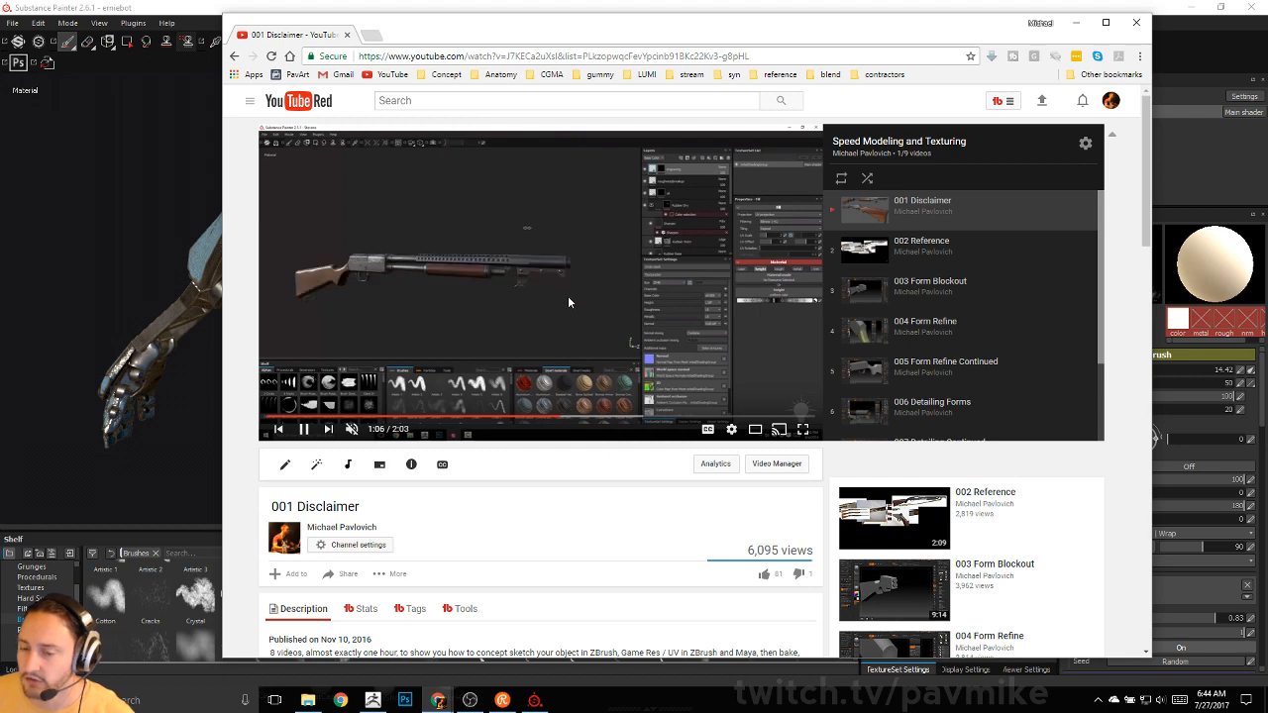
pyautogui.scroll(-1, 924, 262)
pyautogui.scroll(-1, 924, 263)
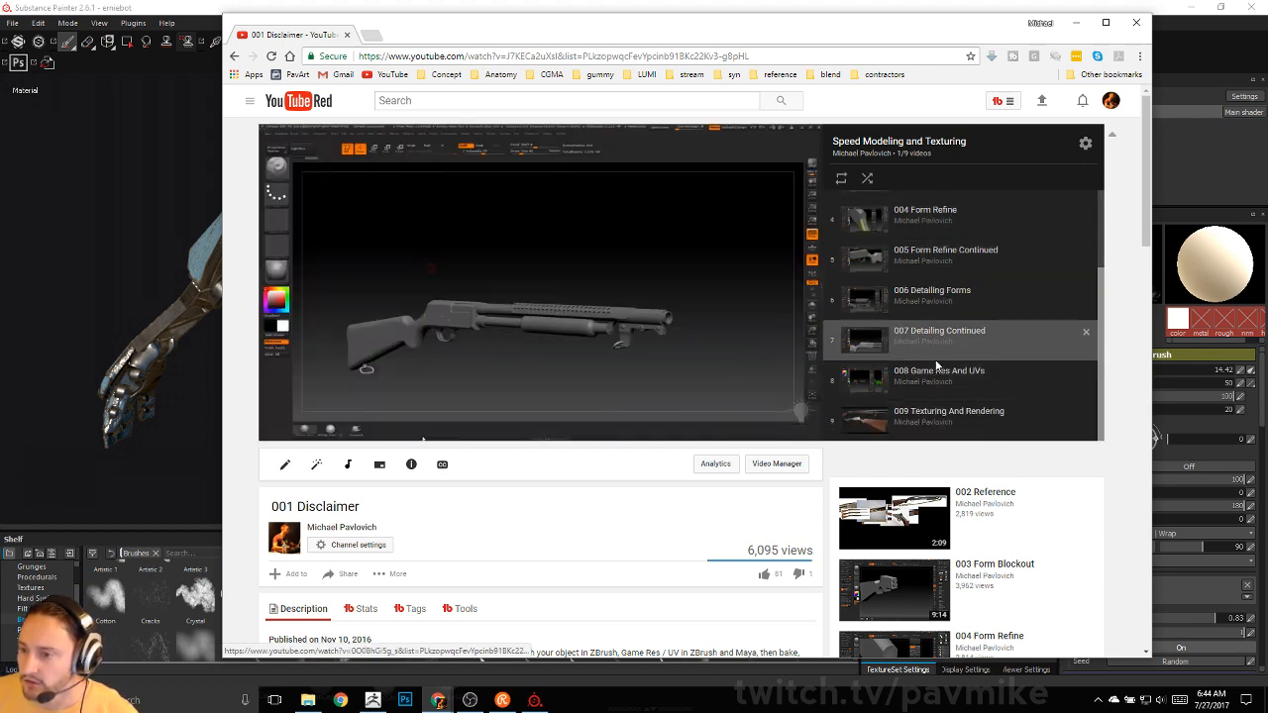
# - Open 009 Texturing And Rendering from the playlist, skim through to its end, and close the browser tab
pyautogui.click(934, 415)
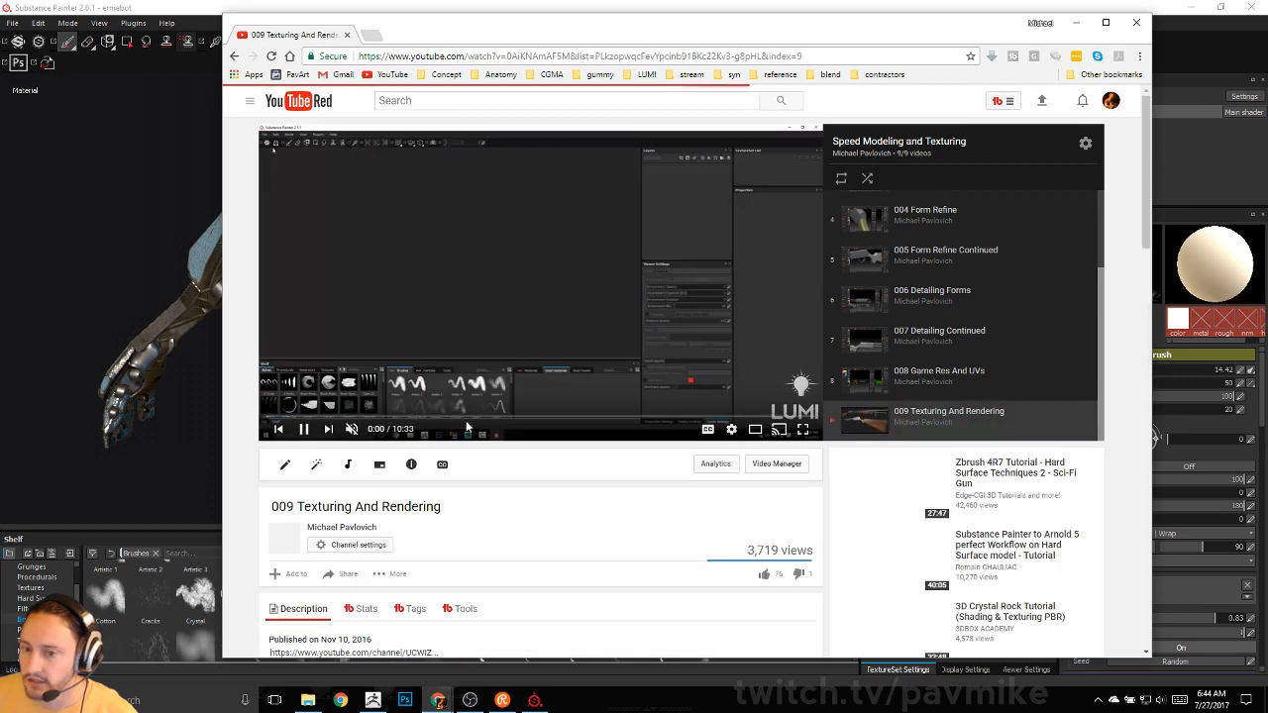
pyautogui.click(538, 417)
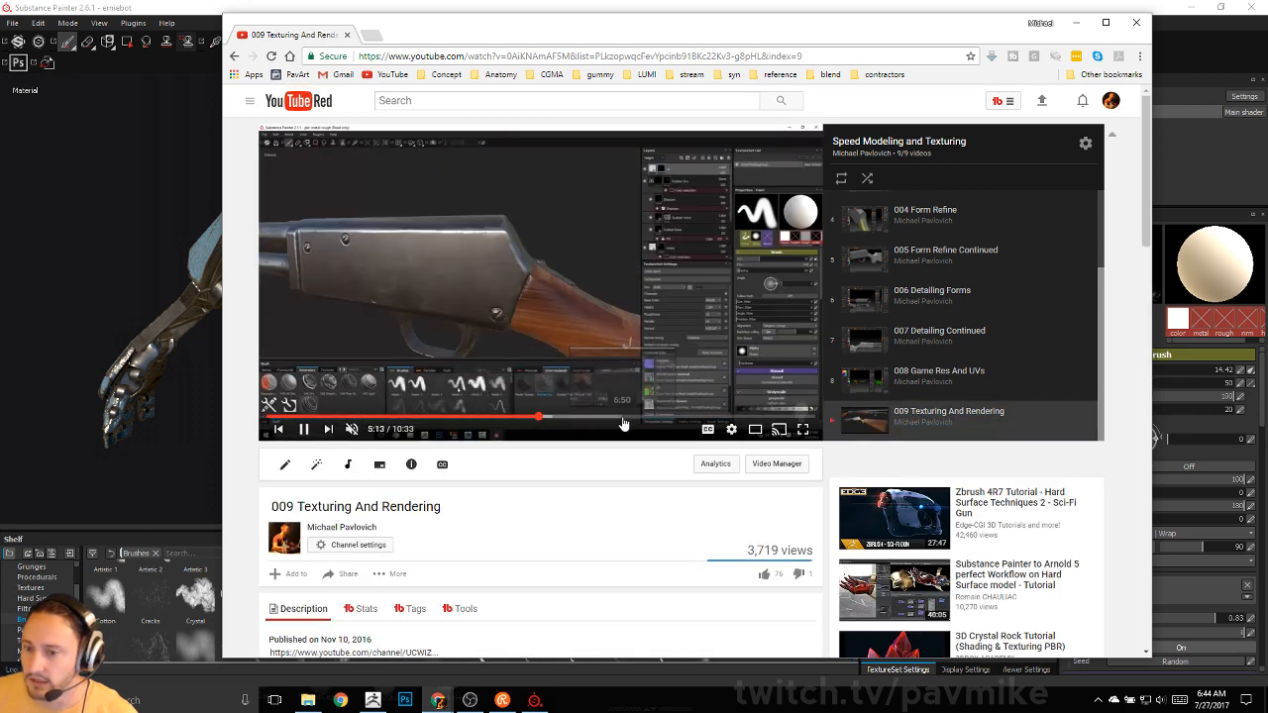
pyautogui.moveTo(623, 424); pyautogui.dragTo(799, 425)
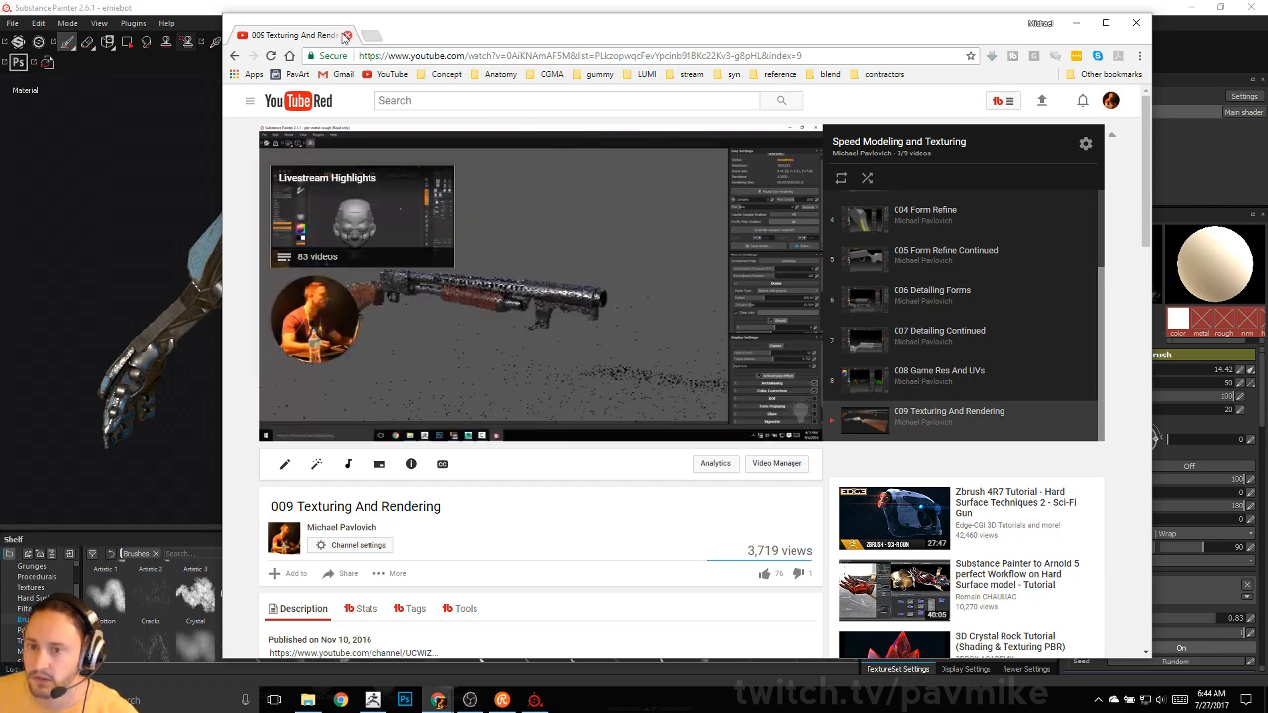
pyautogui.click(345, 35)
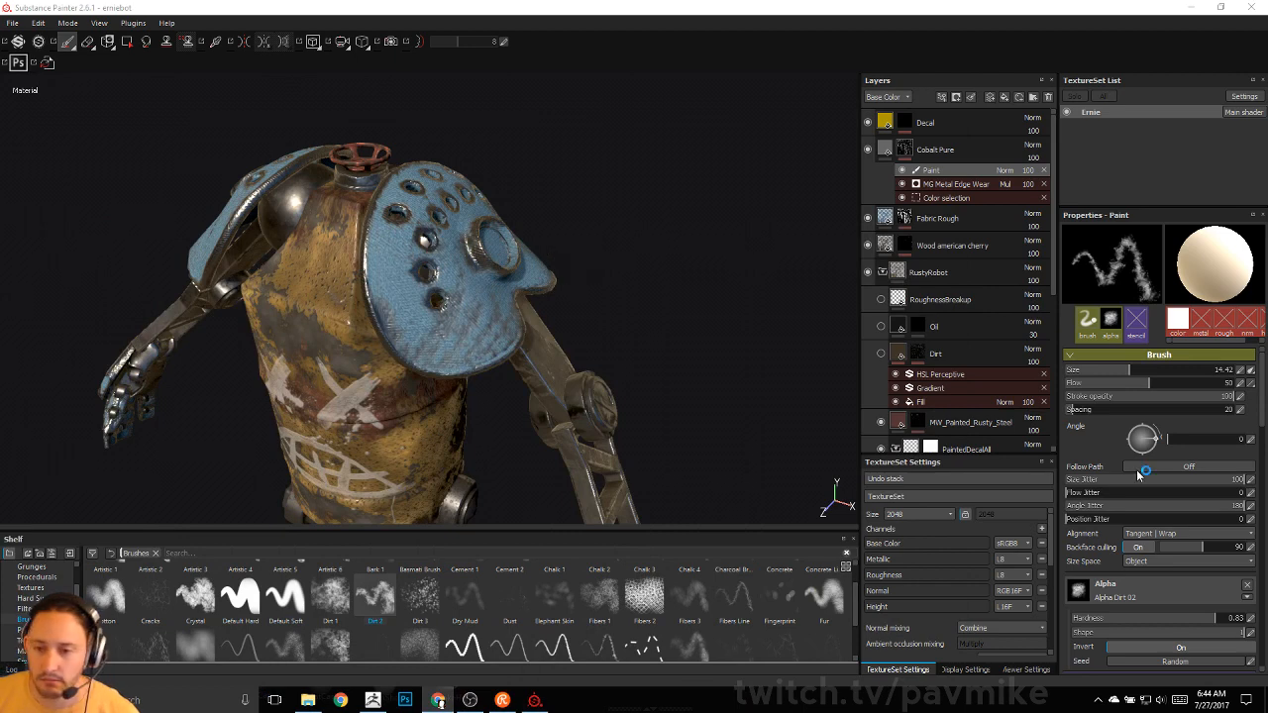